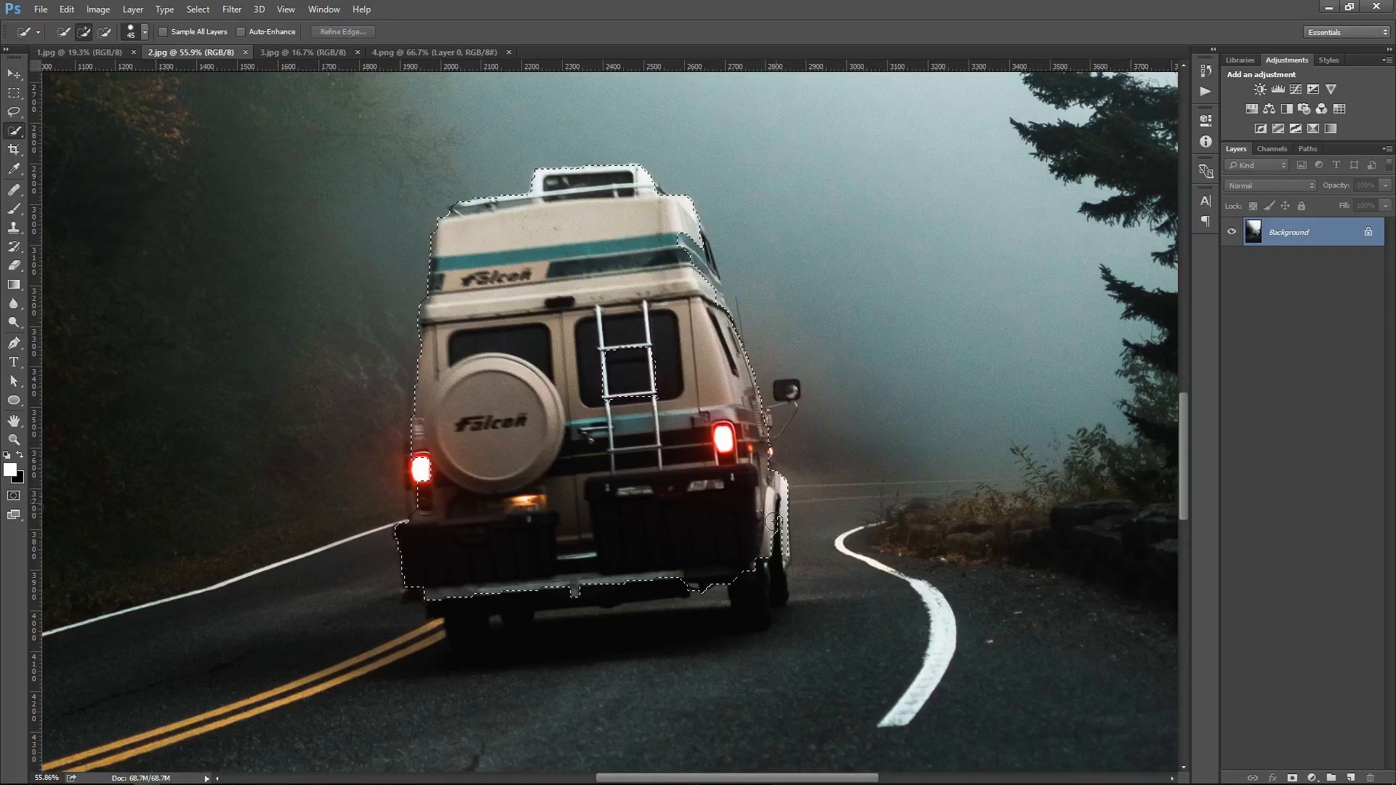
Refine the van's Quick Selection, adding and subtracting areas around the bumper, wheels and body edges
drag(500, 626, 530, 590)
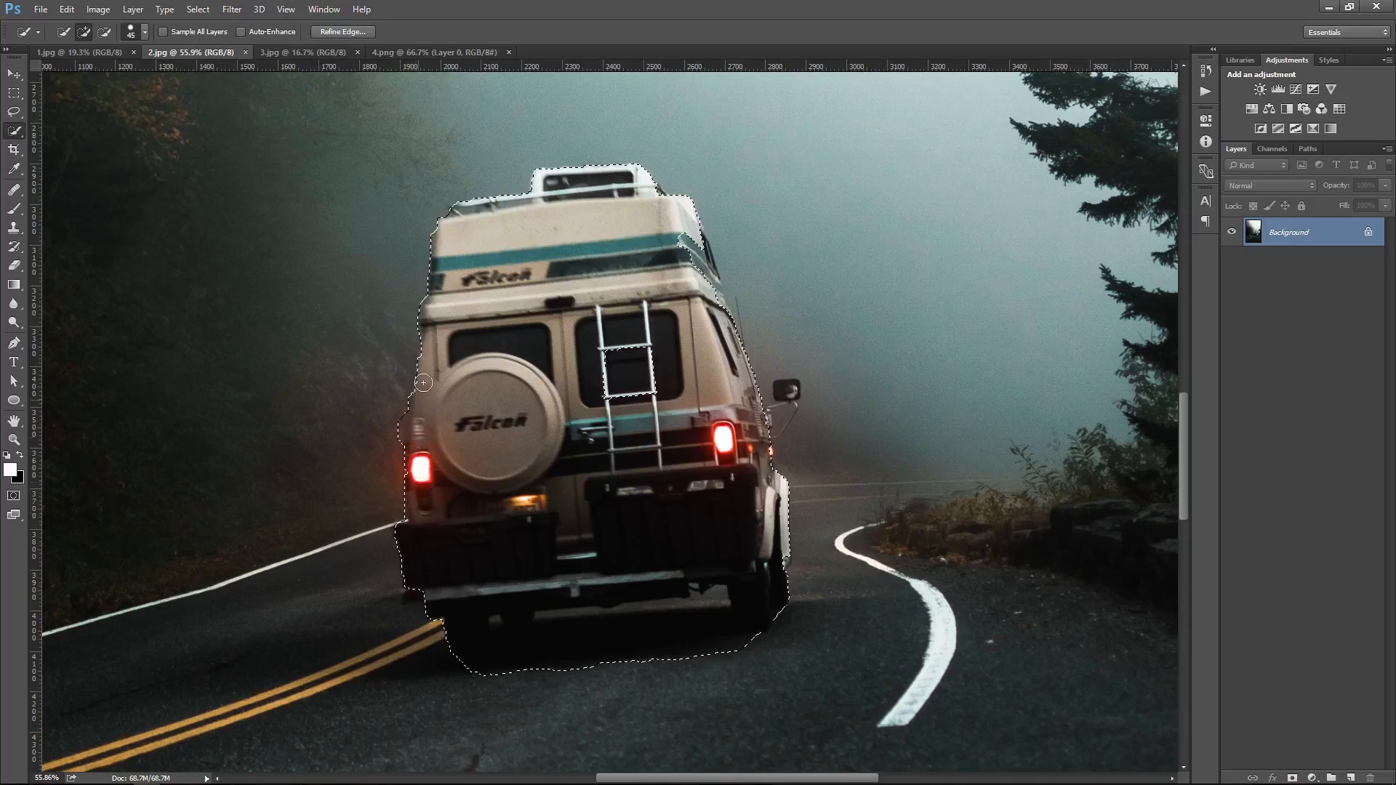
key(alt)
scroll(752, 394, up, 2)
click(783, 429)
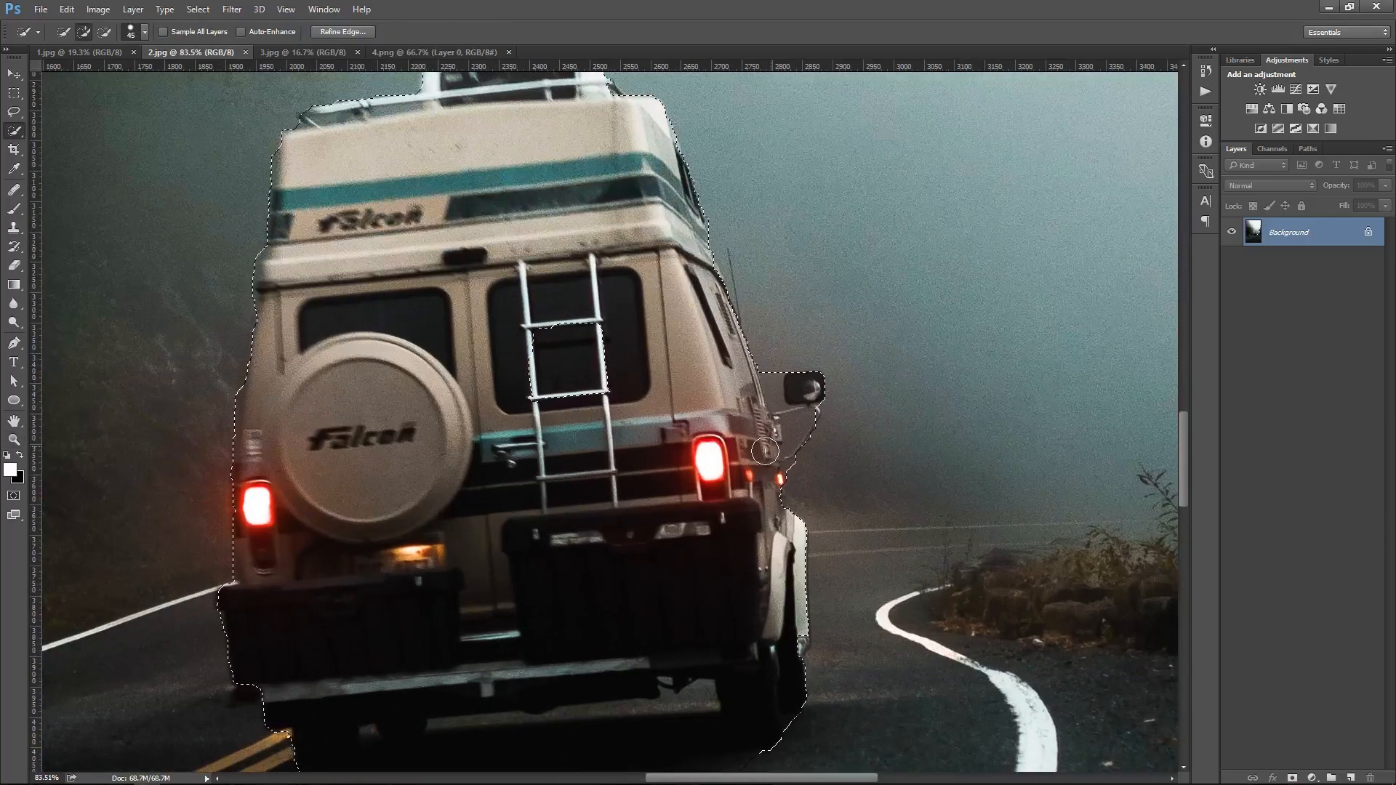
click(794, 645)
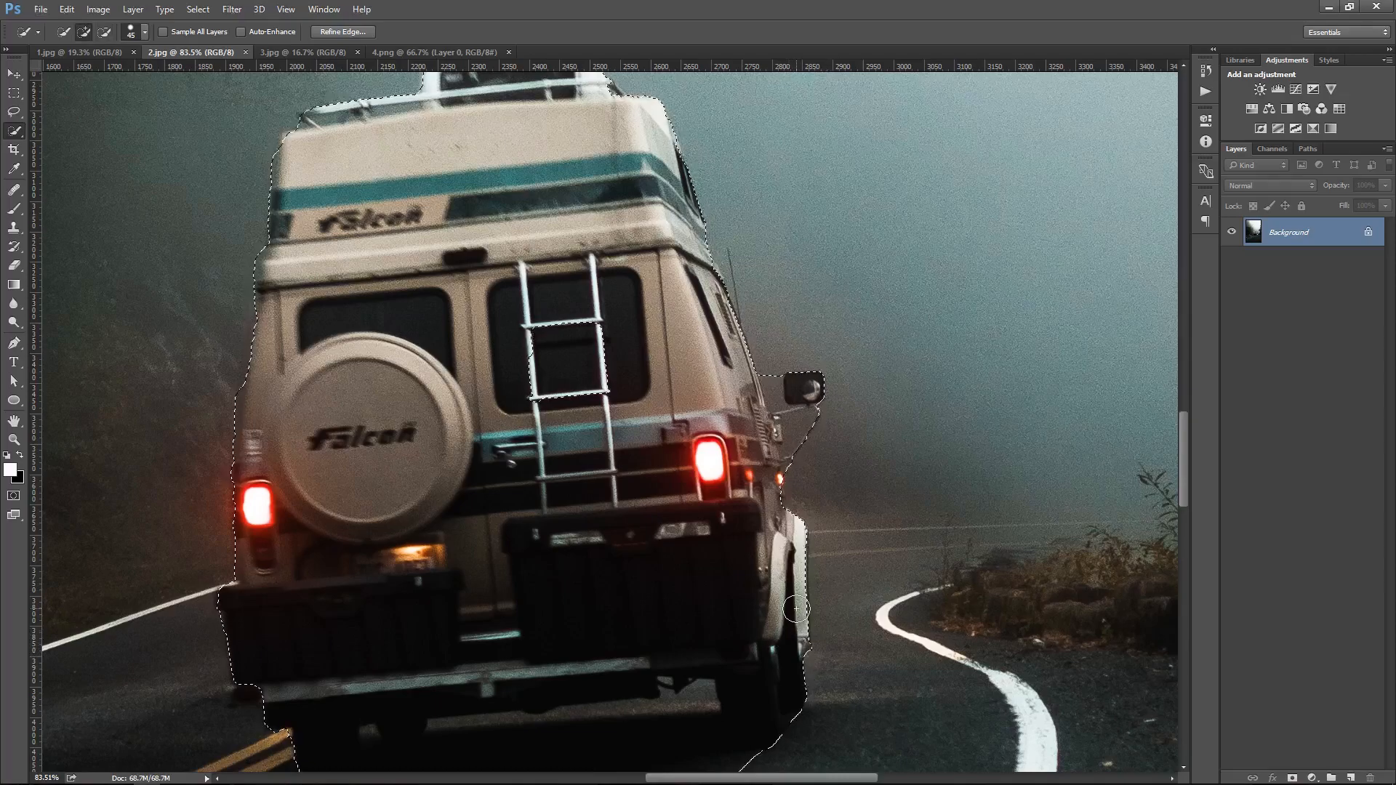
mouse_move(672, 595)
mouse_down()
mouse_move(682, 493)
mouse_move(747, 502)
mouse_up()
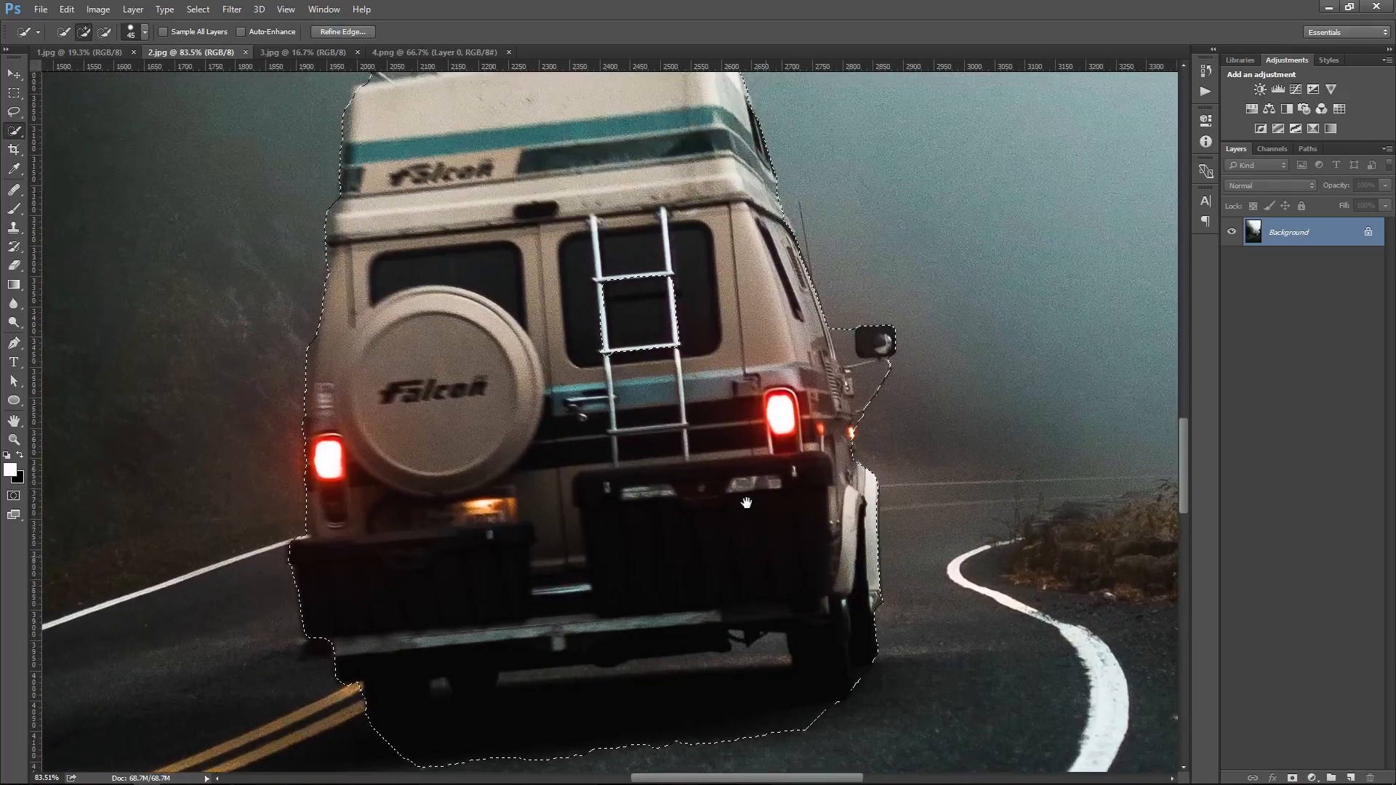
drag(725, 442, 709, 436)
drag(605, 242, 583, 245)
drag(683, 364, 690, 451)
drag(830, 463, 834, 492)
drag(810, 420, 880, 494)
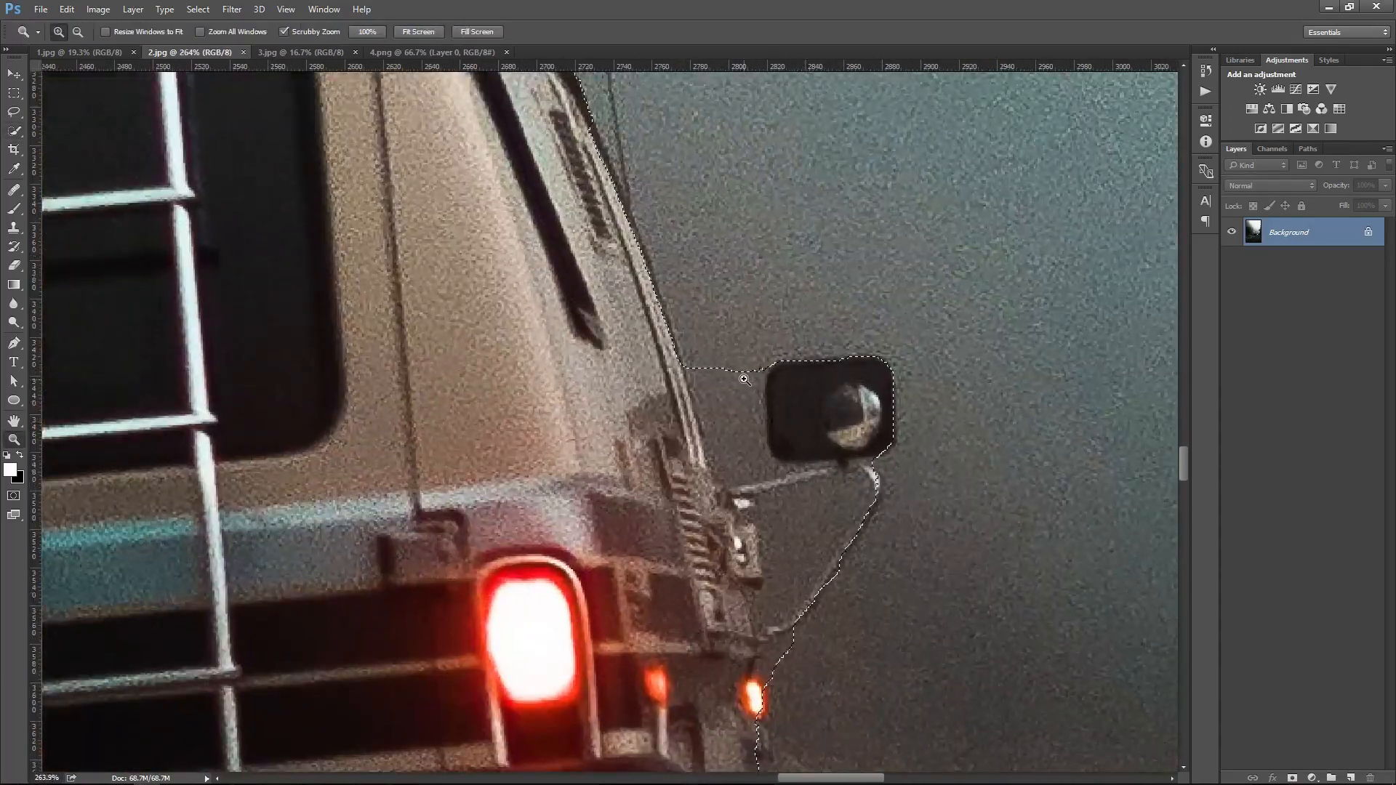
key(b)
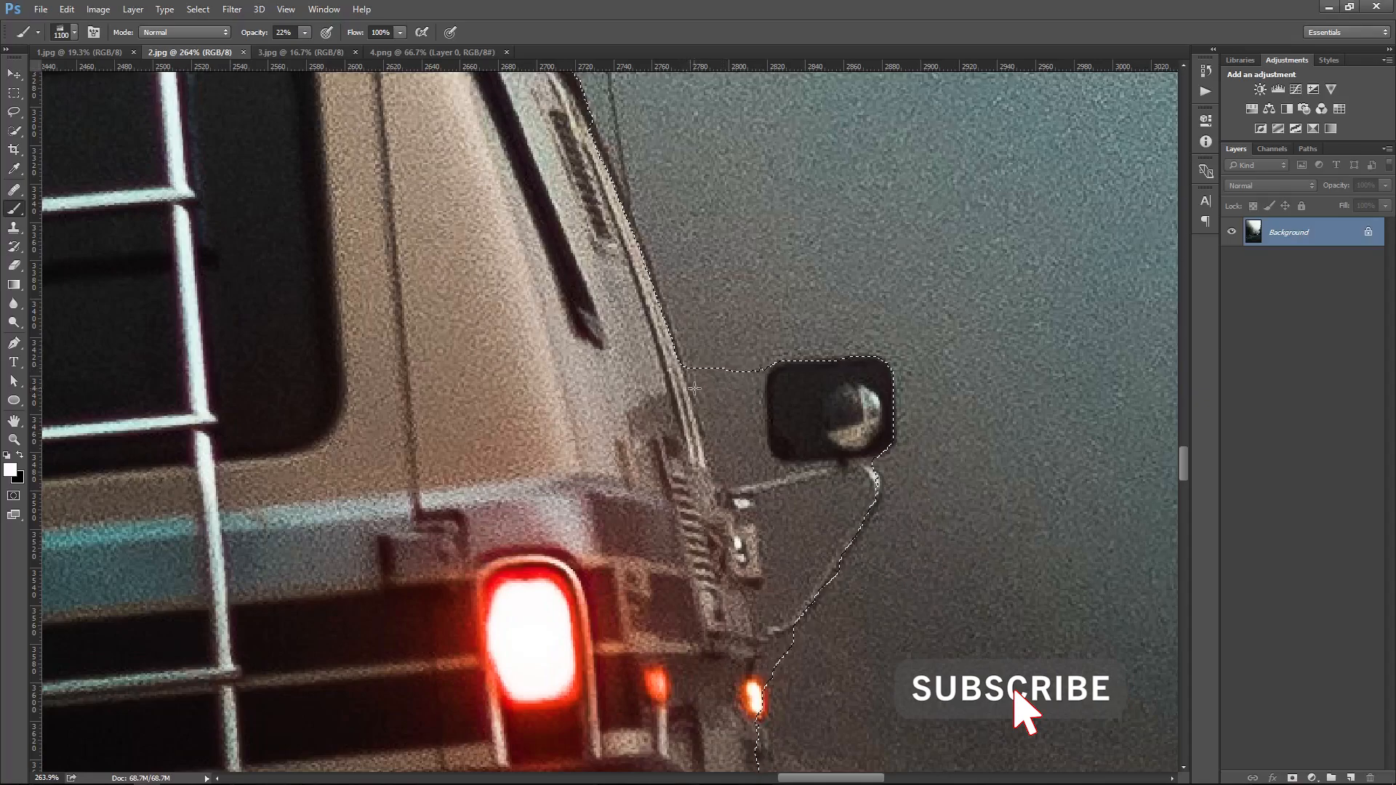
key(ctrl+0)
right_click(654, 360)
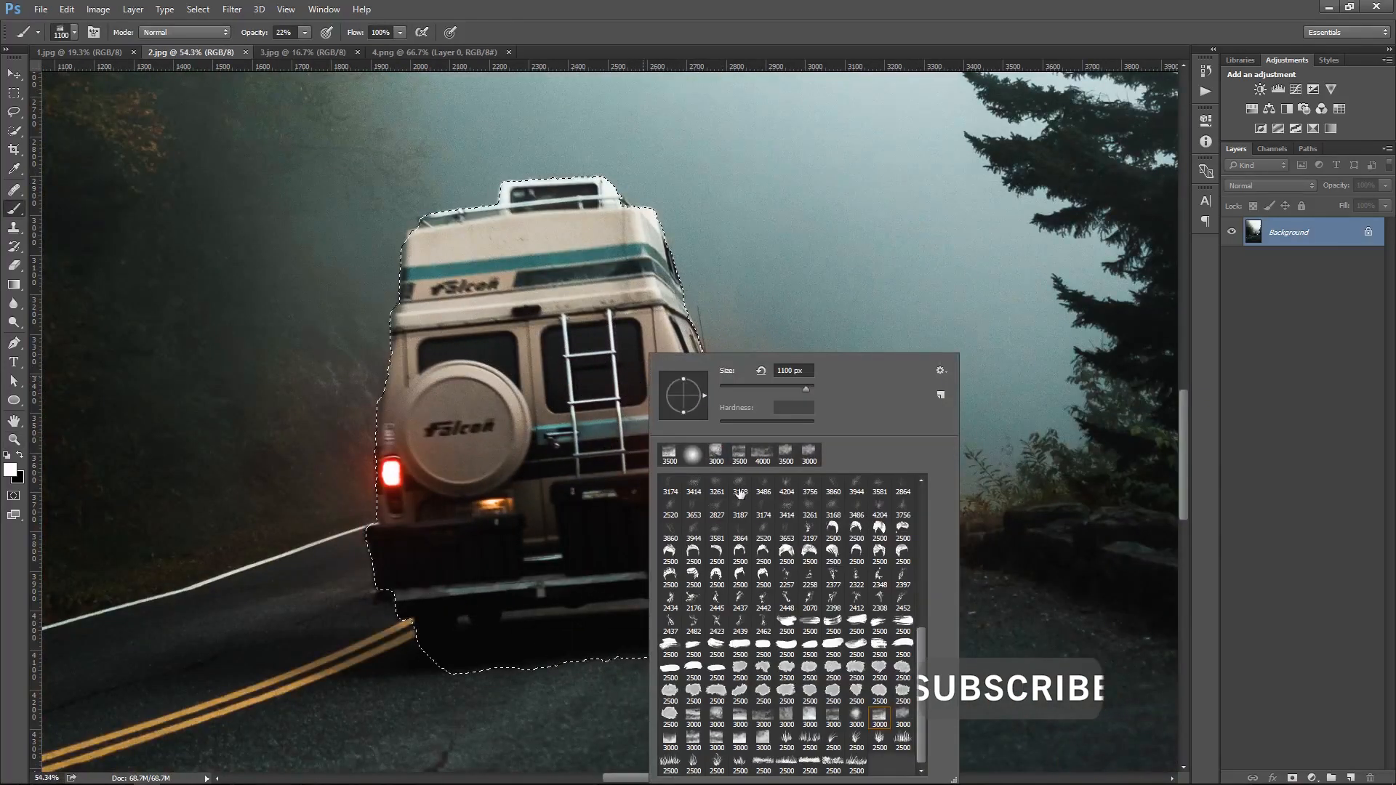
key(Escape)
key(e)
key(z)
drag(736, 404, 824, 525)
key(e)
click(681, 360)
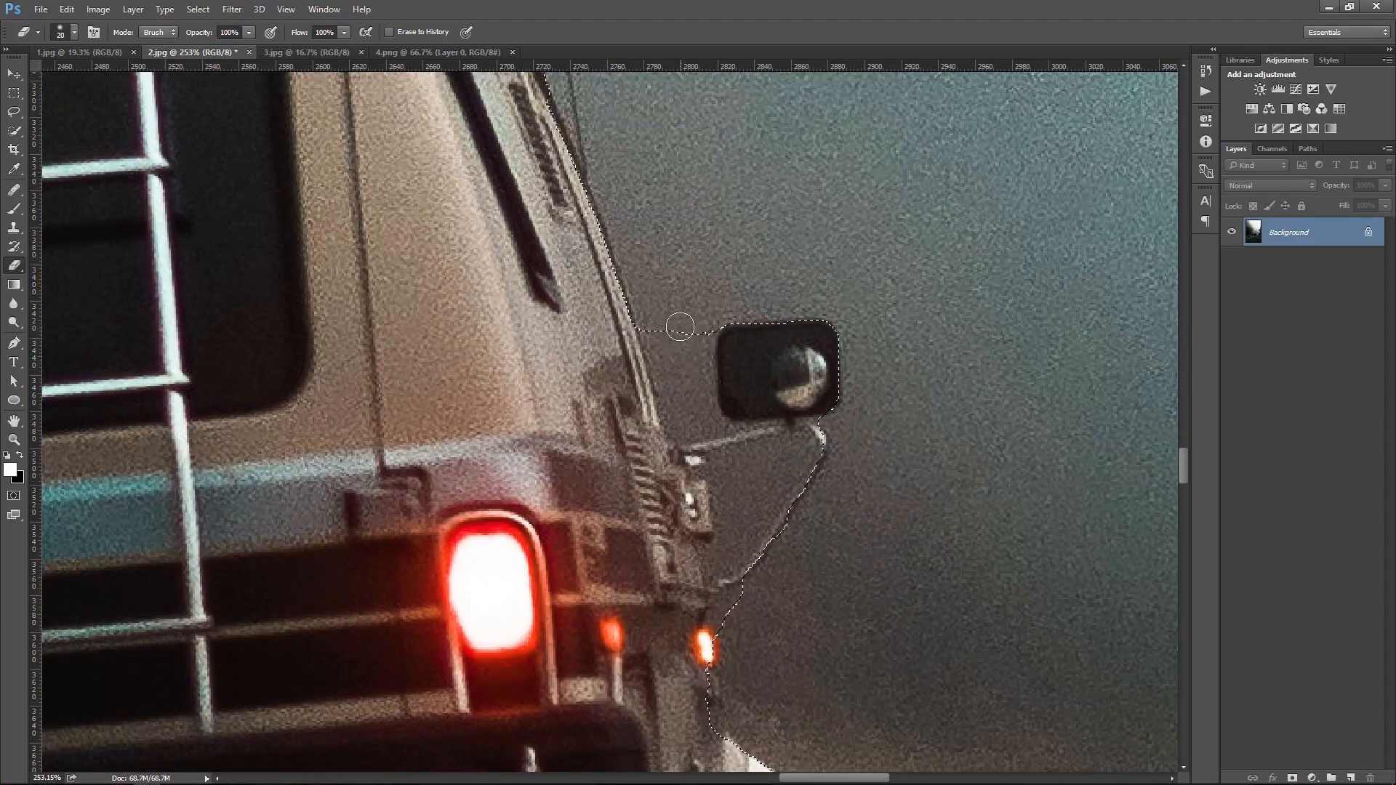
Refine the selection around the van's side mirror and its arm with Quick Selection
key(w)
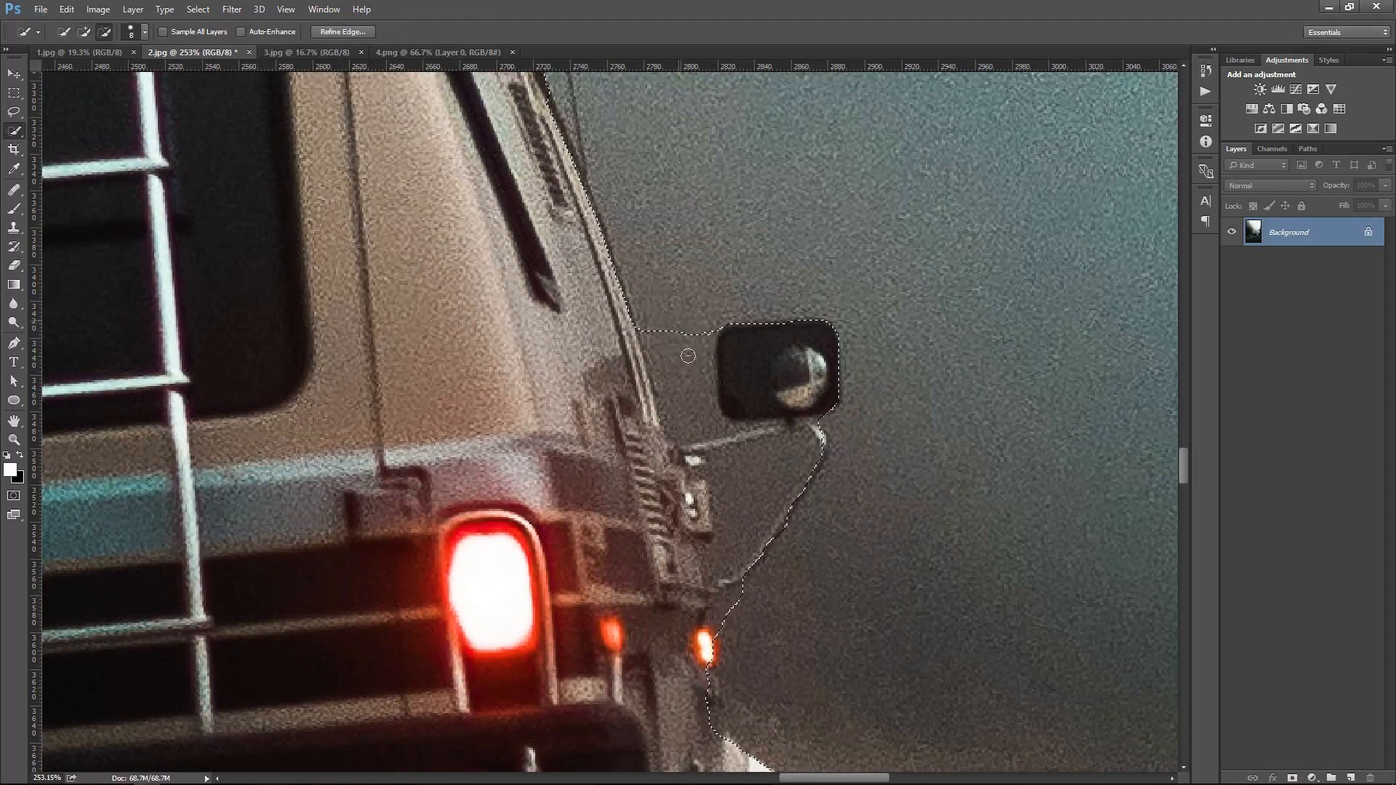
drag(698, 311, 695, 421)
drag(716, 564, 769, 432)
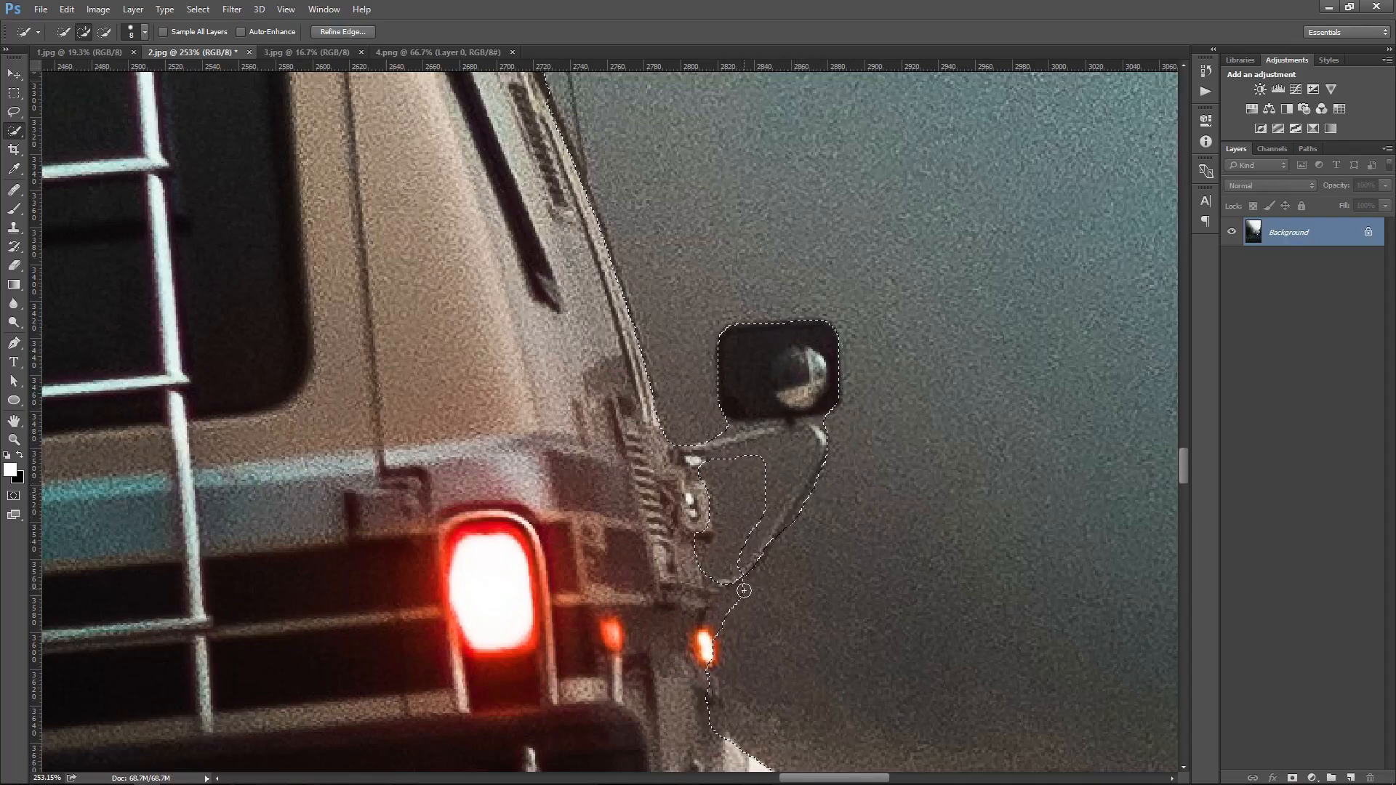
Add a layer mask to the van from its selection
key(ctrl+0)
key(v)
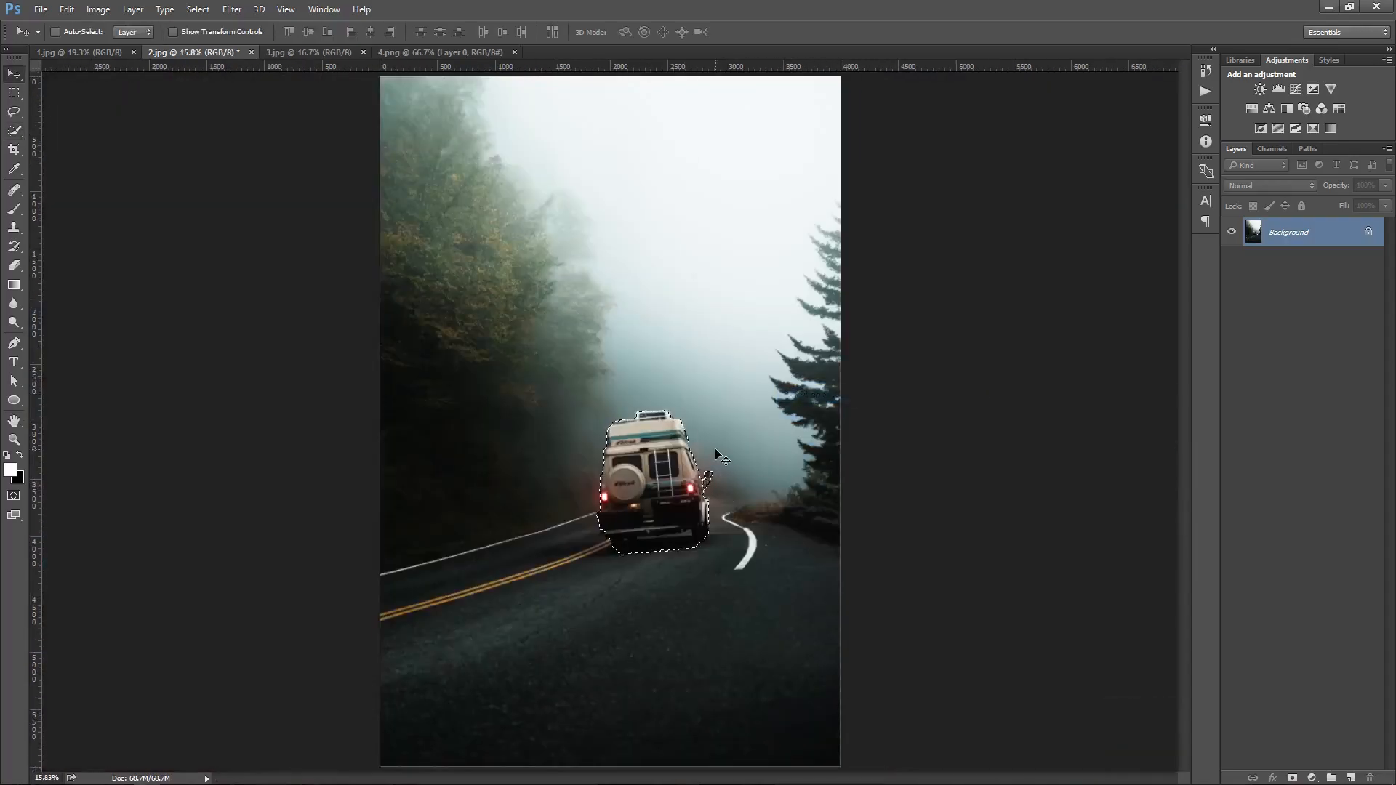
click(1292, 778)
Bring the masked van into the foggy road photo and scale it down with Free Transform
drag(722, 564, 666, 656)
key(ctrl+t)
drag(820, 151, 765, 304)
key(Return)
Crop the composite canvas, trimming a little from the bottom edge
right_click(688, 463)
click(722, 475)
key(c)
drag(612, 766, 630, 727)
key(Return)
Reposition the van so it sits on the road near the bottom of the image
key(ctrl+0)
drag(630, 728, 665, 578)
key(v)
drag(724, 510, 718, 517)
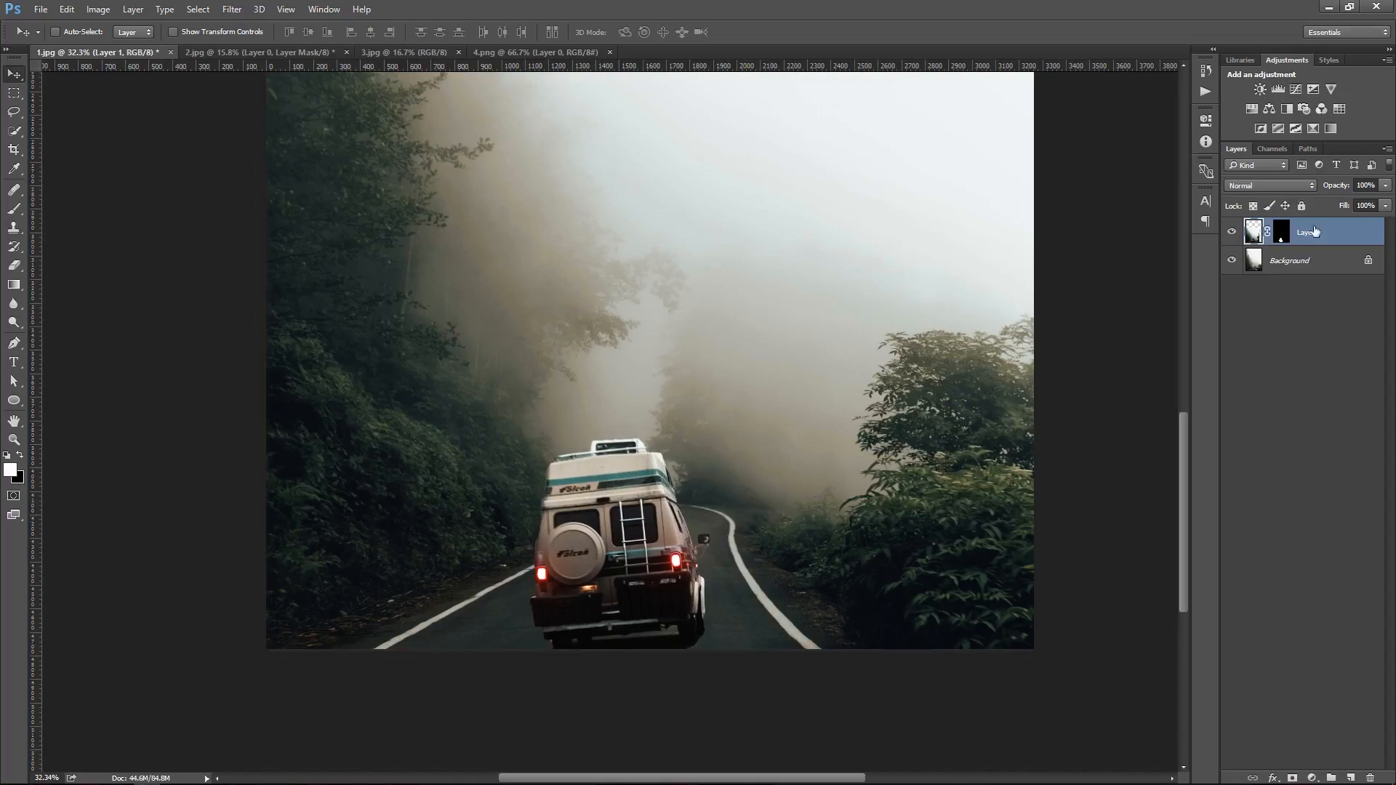
Refine the edges of the van's layer mask with Refine Mask
right_click(1283, 233)
click(1273, 355)
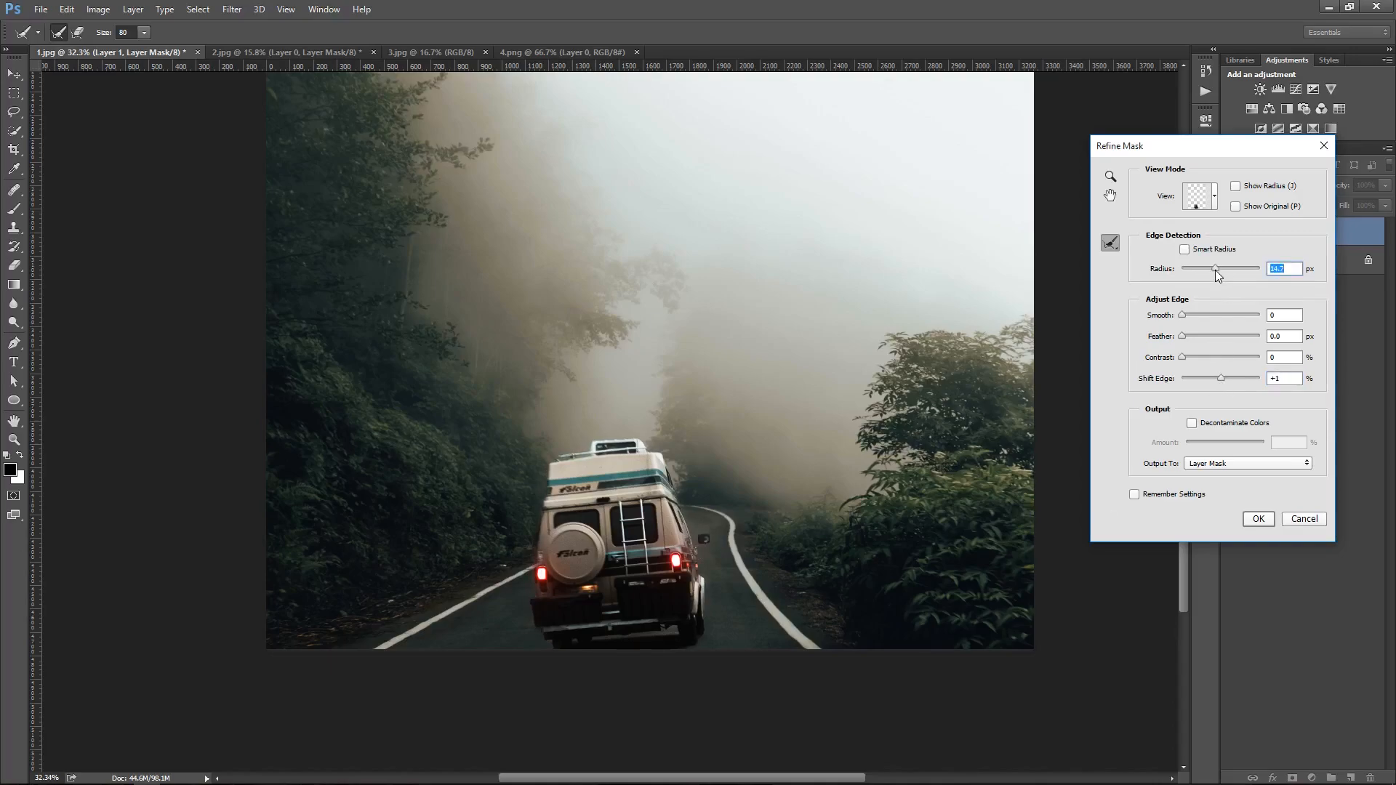
drag(1181, 315, 1220, 378)
click(1257, 518)
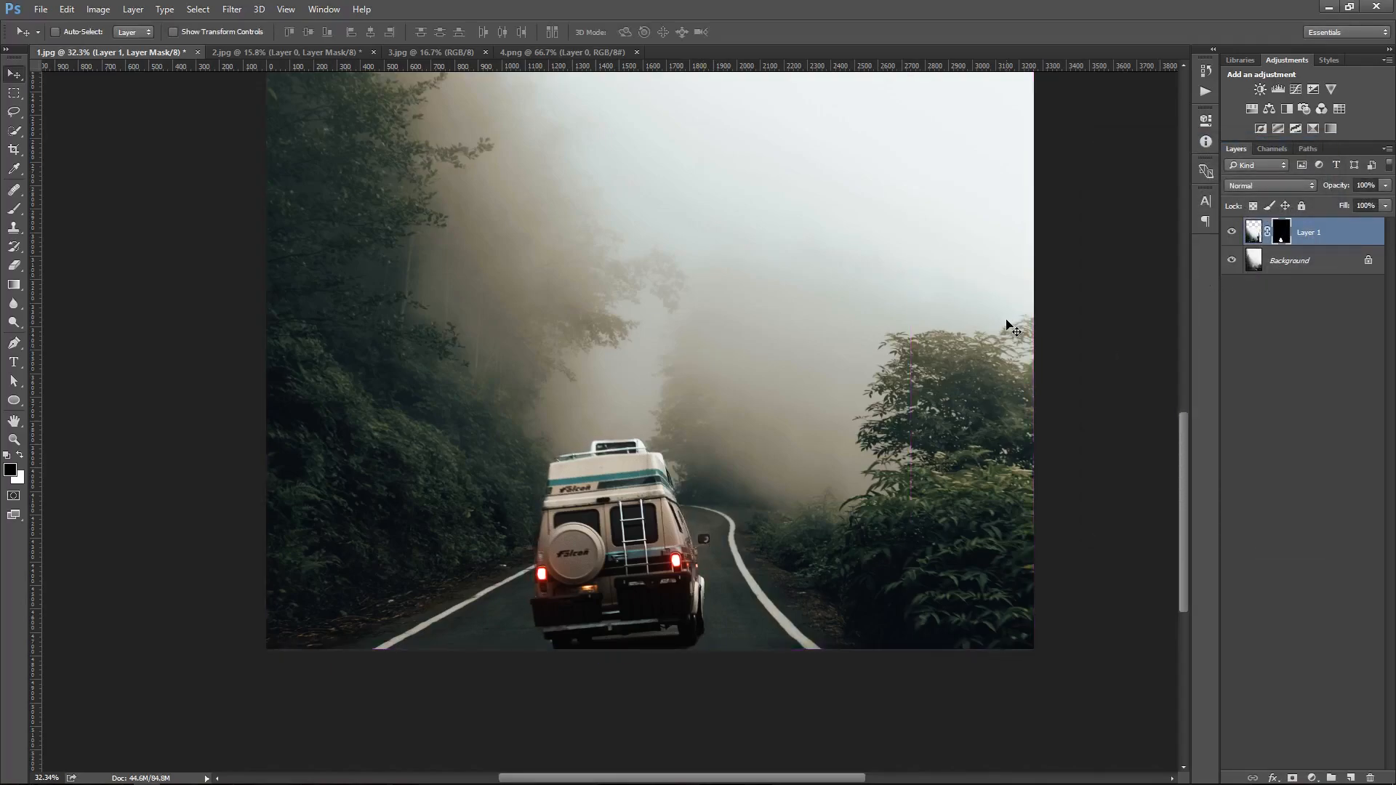
drag(1013, 321, 1005, 325)
key(ctrl+0)
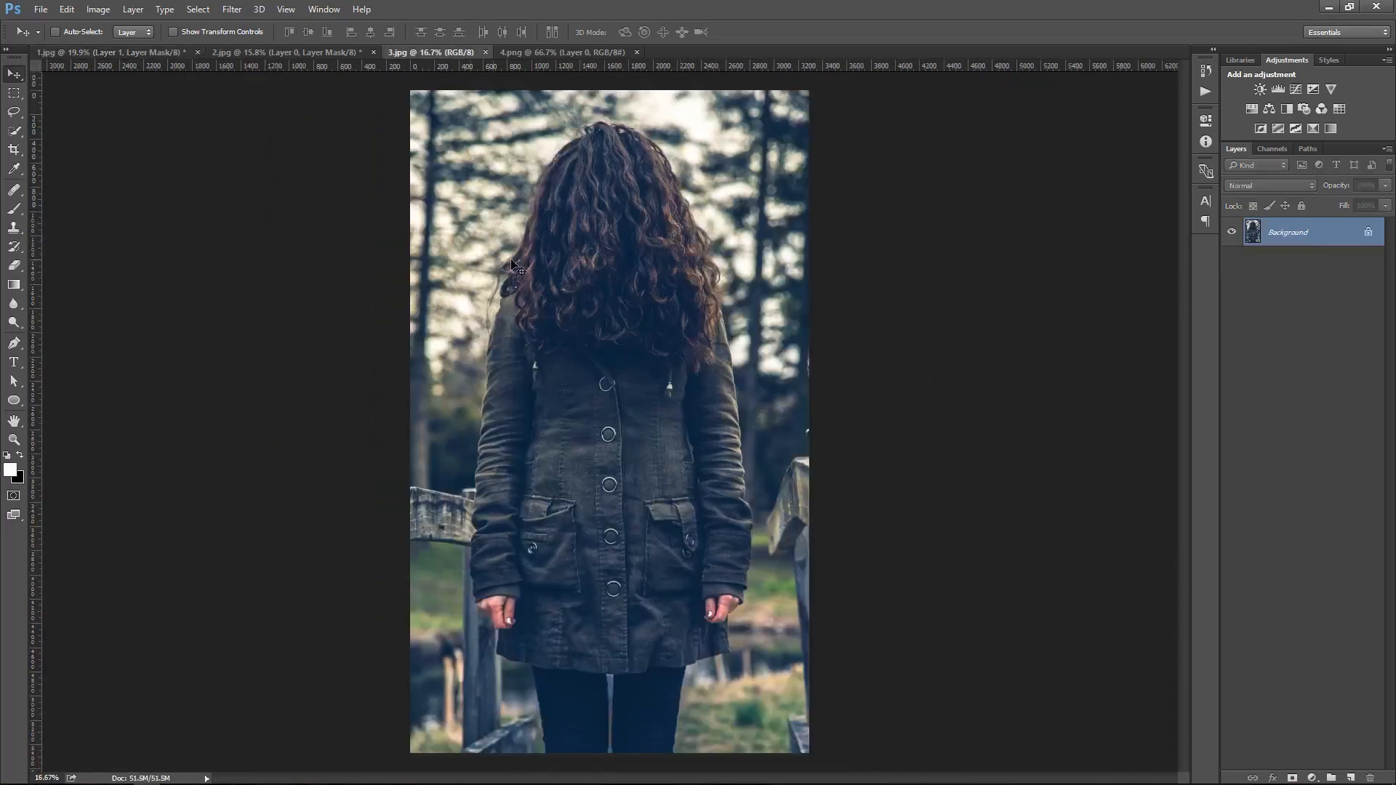
key(ctrl+0)
Select the woman in the third photo with Quick Selection and add a layer mask
key(w)
mouse_move(581, 243)
mouse_down()
mouse_move(578, 178)
mouse_move(575, 291)
mouse_move(559, 291)
mouse_move(626, 268)
mouse_move(664, 313)
mouse_move(675, 265)
mouse_move(635, 525)
mouse_move(534, 572)
mouse_move(559, 614)
mouse_move(510, 599)
mouse_move(558, 561)
mouse_move(504, 600)
mouse_move(621, 713)
mouse_move(699, 566)
mouse_move(649, 192)
mouse_up()
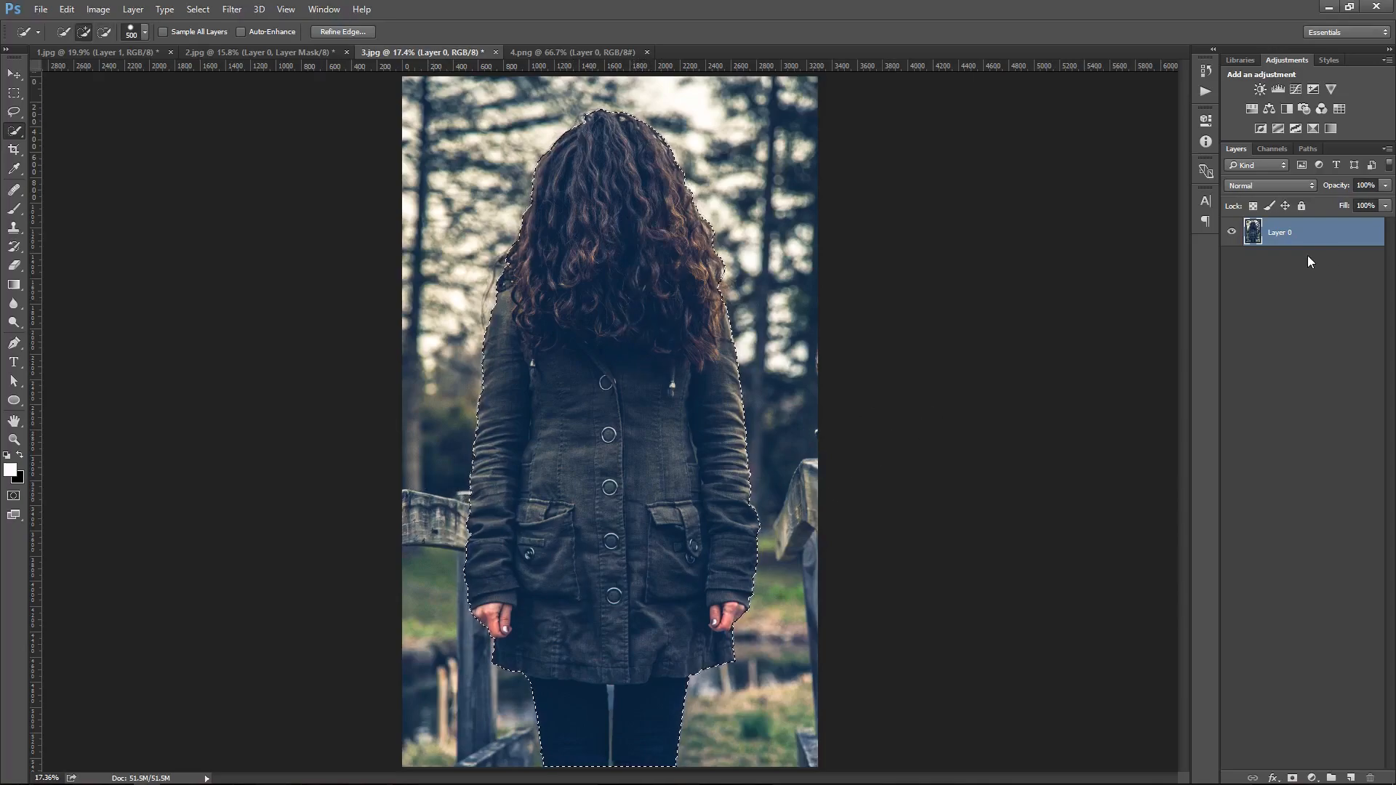
click(1292, 778)
Move the masked woman into the road composite
key(v)
mouse_move(767, 374)
mouse_down()
mouse_move(101, 53)
mouse_move(664, 342)
mouse_move(781, 363)
mouse_up()
alt+click(757, 424)
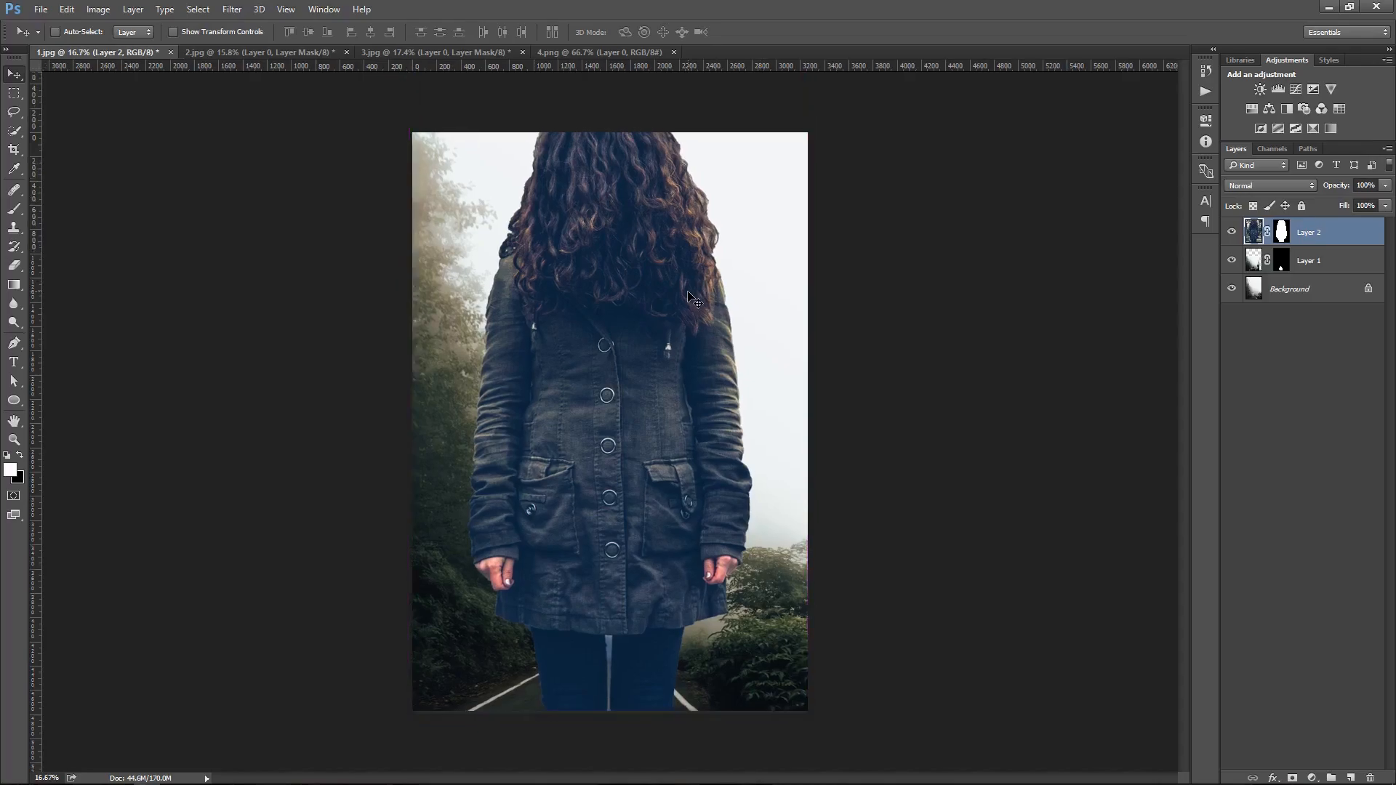
Scale the woman to about 64% and position her standing on the road above the van
key(ctrl+t)
drag(809, 712, 716, 603)
drag(692, 564, 694, 595)
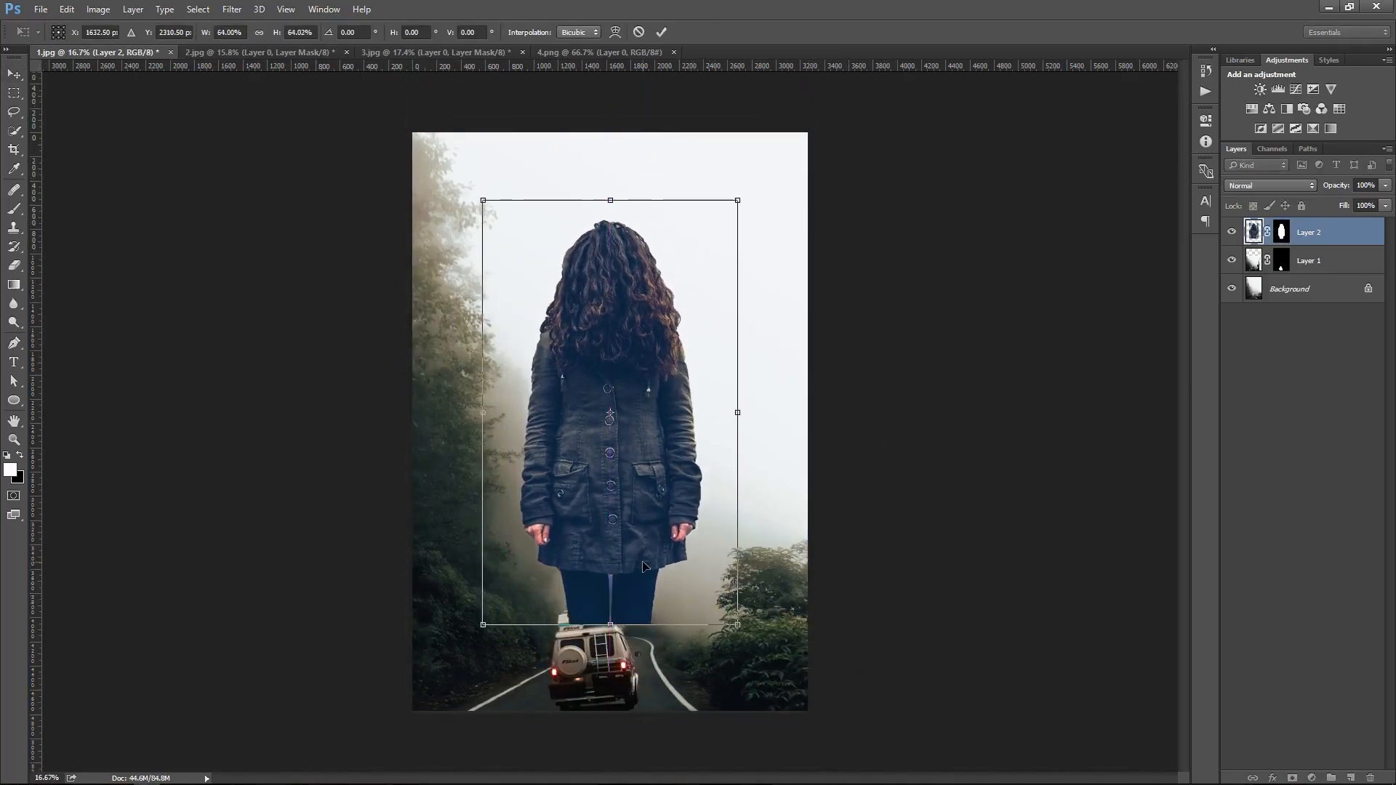
key(Return)
Refine the woman's layer mask with radius 3.7 px, smooth 35 and shift edge -53%
ctrl+right_click(636, 483)
click(651, 493)
mouse_move(648, 689)
mouse_down()
mouse_move(678, 690)
mouse_move(661, 690)
mouse_up()
ctrl+right_click(641, 515)
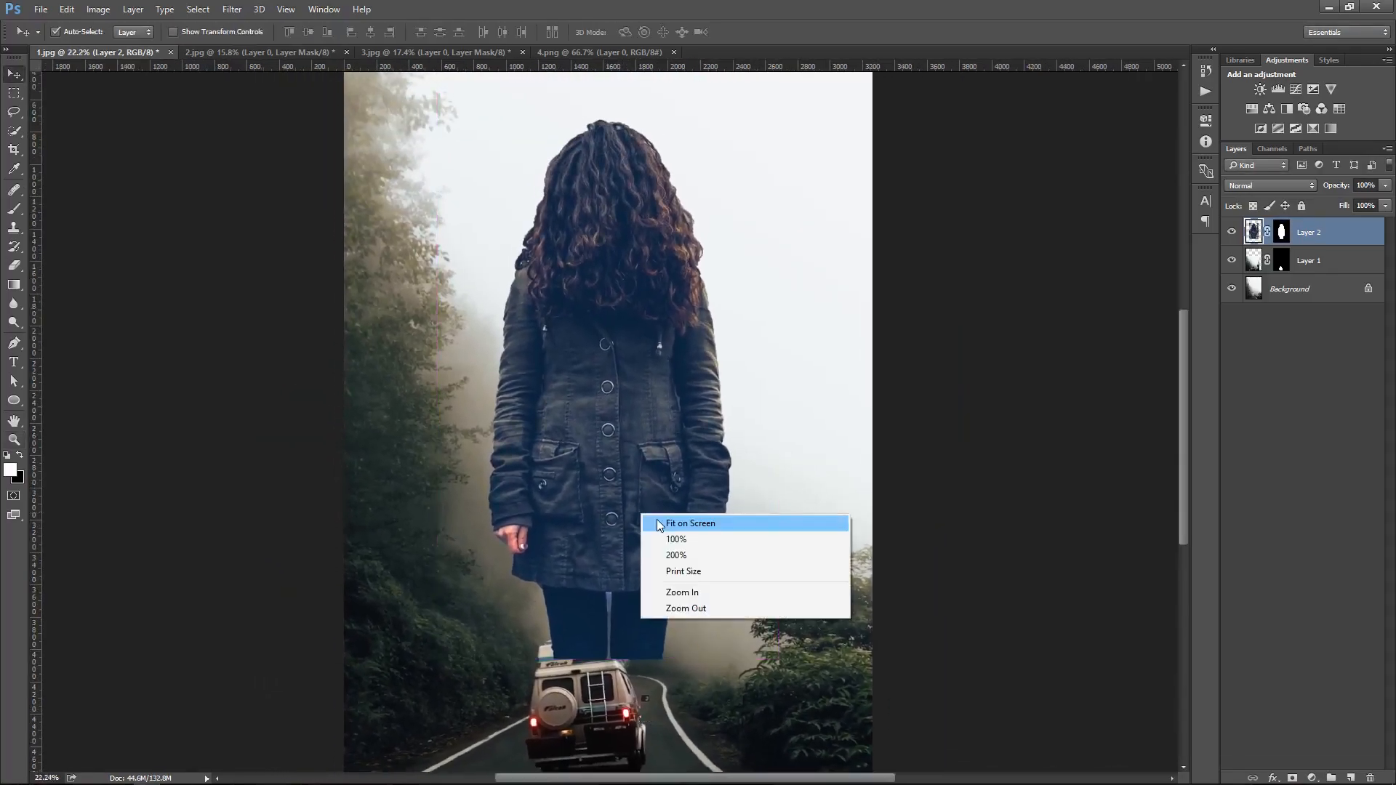
click(660, 524)
scroll(683, 513, up, 3)
right_click(1281, 232)
click(1256, 345)
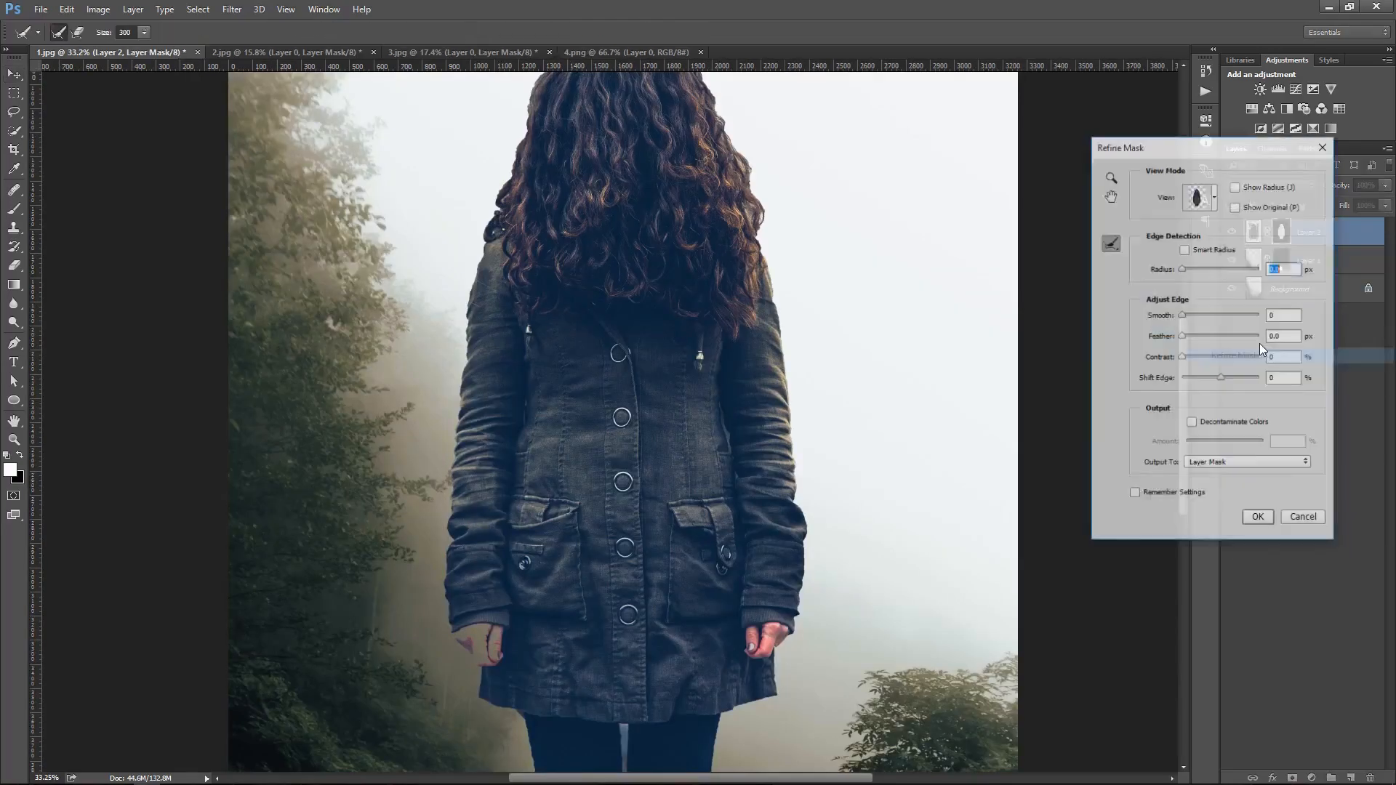
drag(1214, 269, 1196, 269)
click(1209, 315)
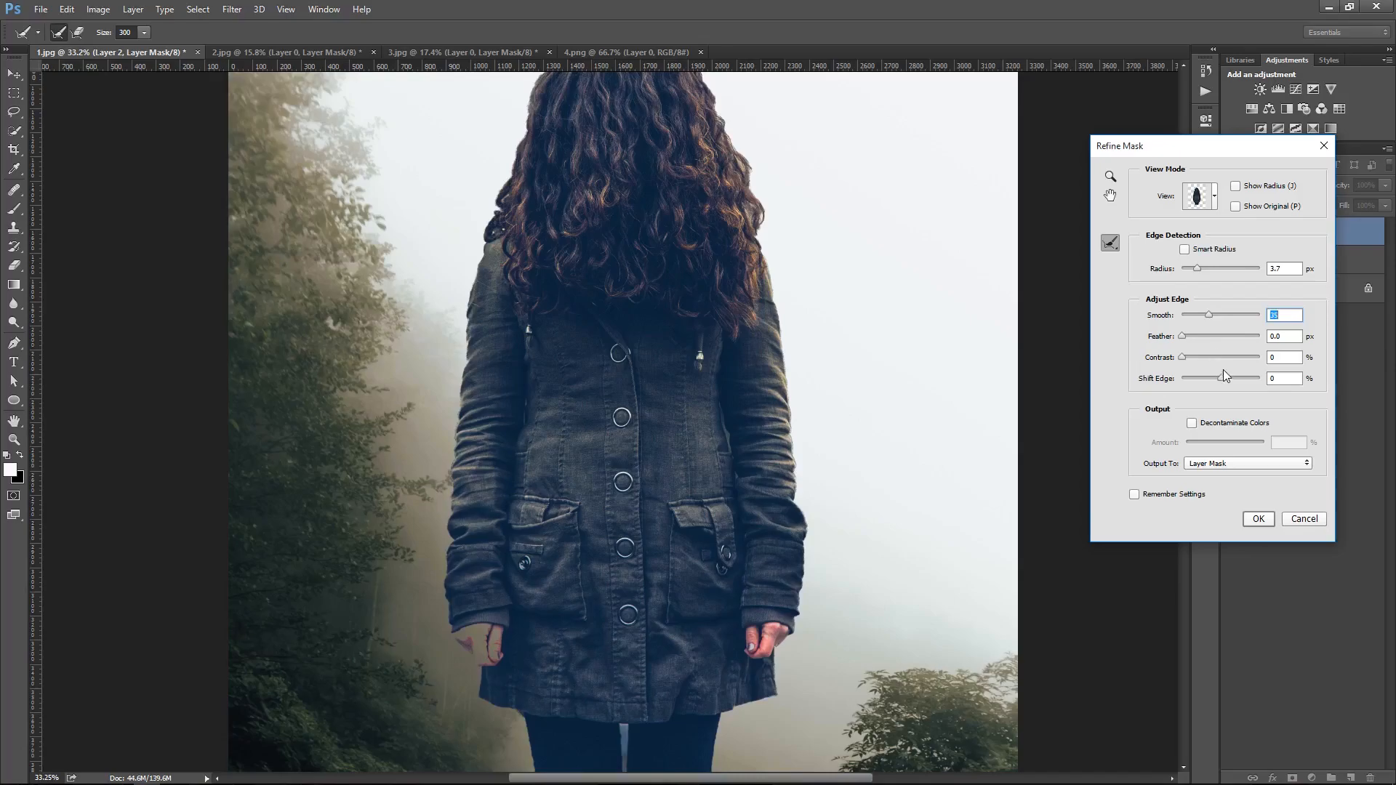
drag(1228, 377, 1200, 378)
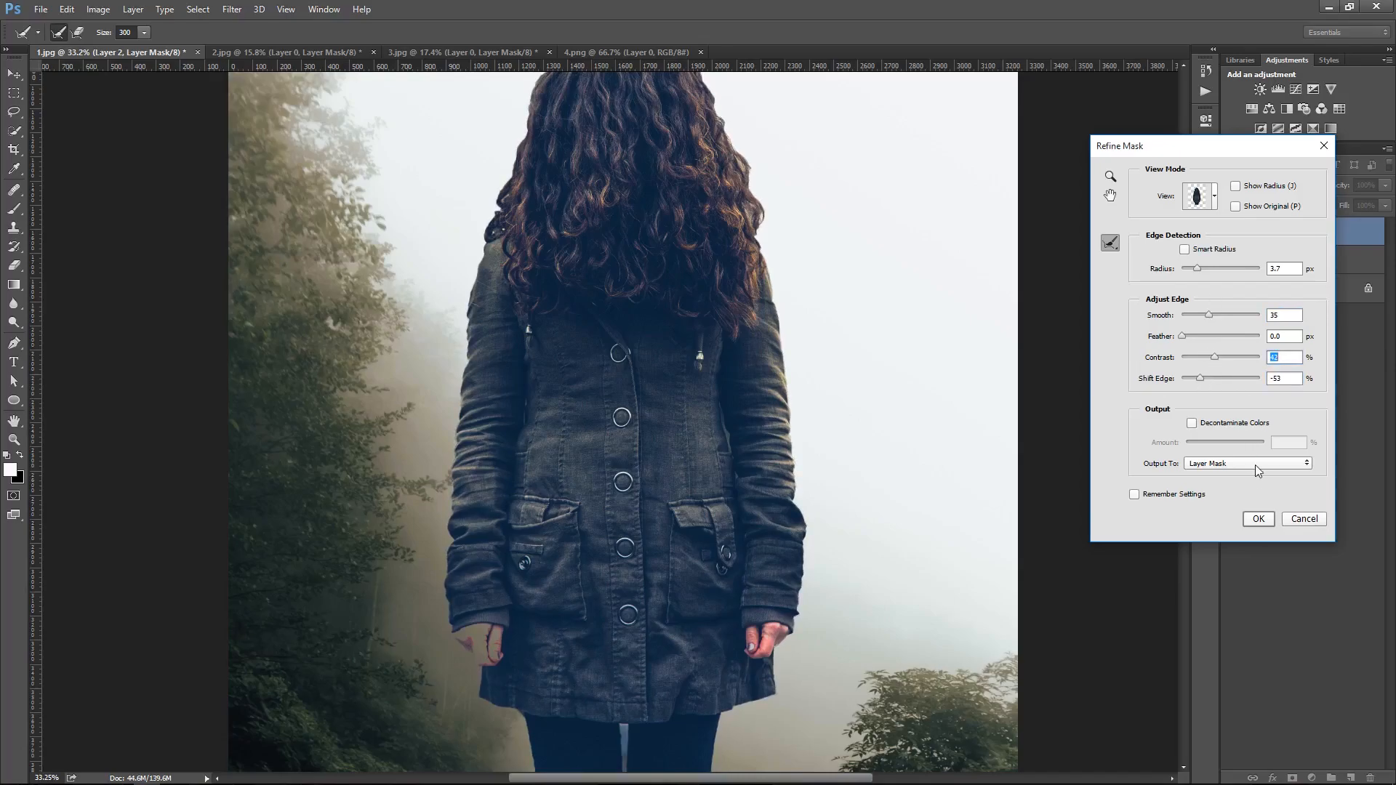
click(1257, 518)
Feather the woman's layer mask by 2.0 px in the mask properties
right_click(792, 230)
click(810, 238)
double_click(1280, 233)
drag(610, 509, 684, 509)
drag(683, 408, 730, 640)
mouse_move(1049, 255)
mouse_down()
mouse_move(1068, 258)
mouse_move(1053, 255)
mouse_up()
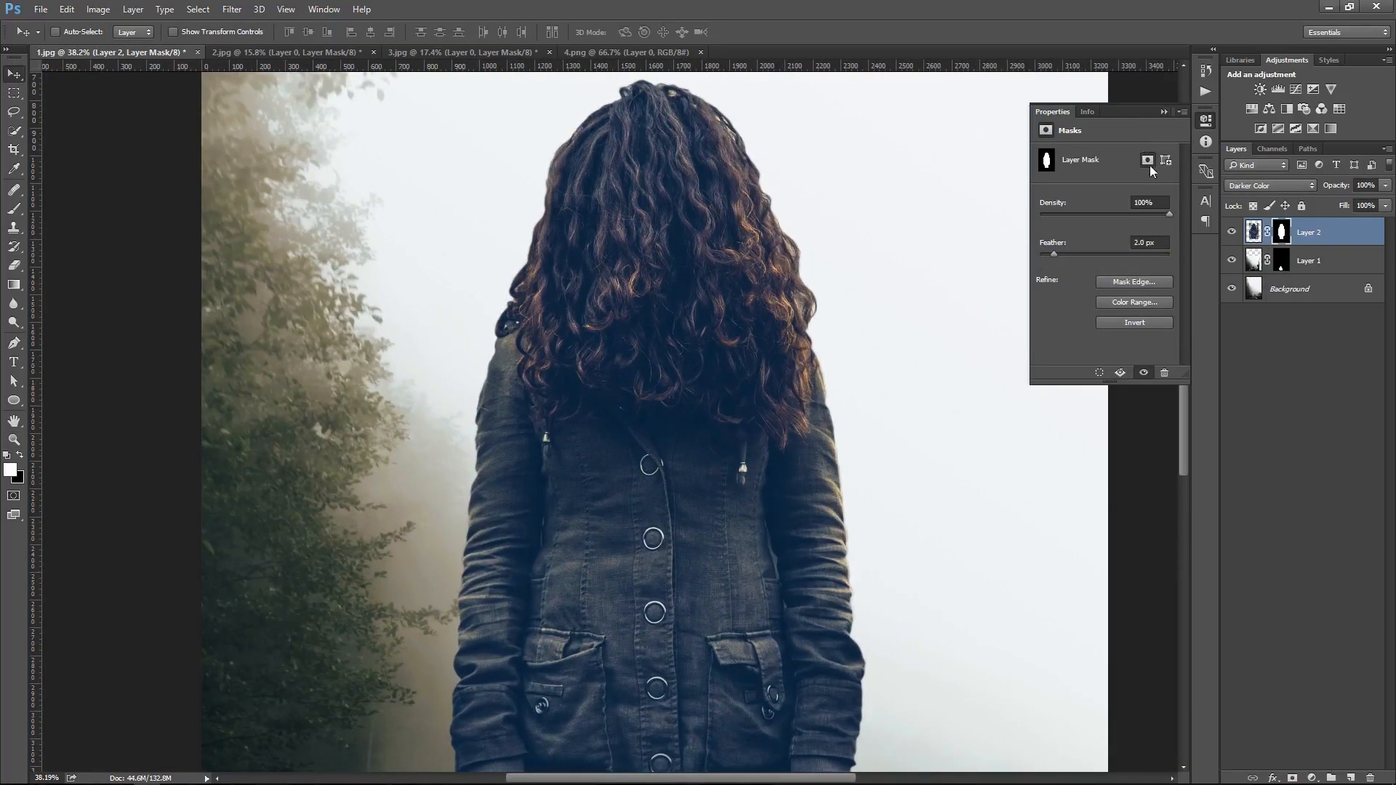
Duplicate the woman's layer, rename the copy backup, hide it and reselect the original
right_click(756, 212)
click(788, 224)
drag(1309, 232, 1350, 777)
text(backup)
key(Return)
click(1231, 231)
click(1281, 260)
Fade the woman's legs into the fog with a gradient on her layer mask
key(g)
mouse_move(690, 598)
mouse_down()
mouse_move(691, 650)
mouse_move(691, 614)
mouse_up()
key(ctrl+z)
key(x)
key(ctrl+z)
drag(762, 723, 761, 495)
drag(709, 698, 709, 605)
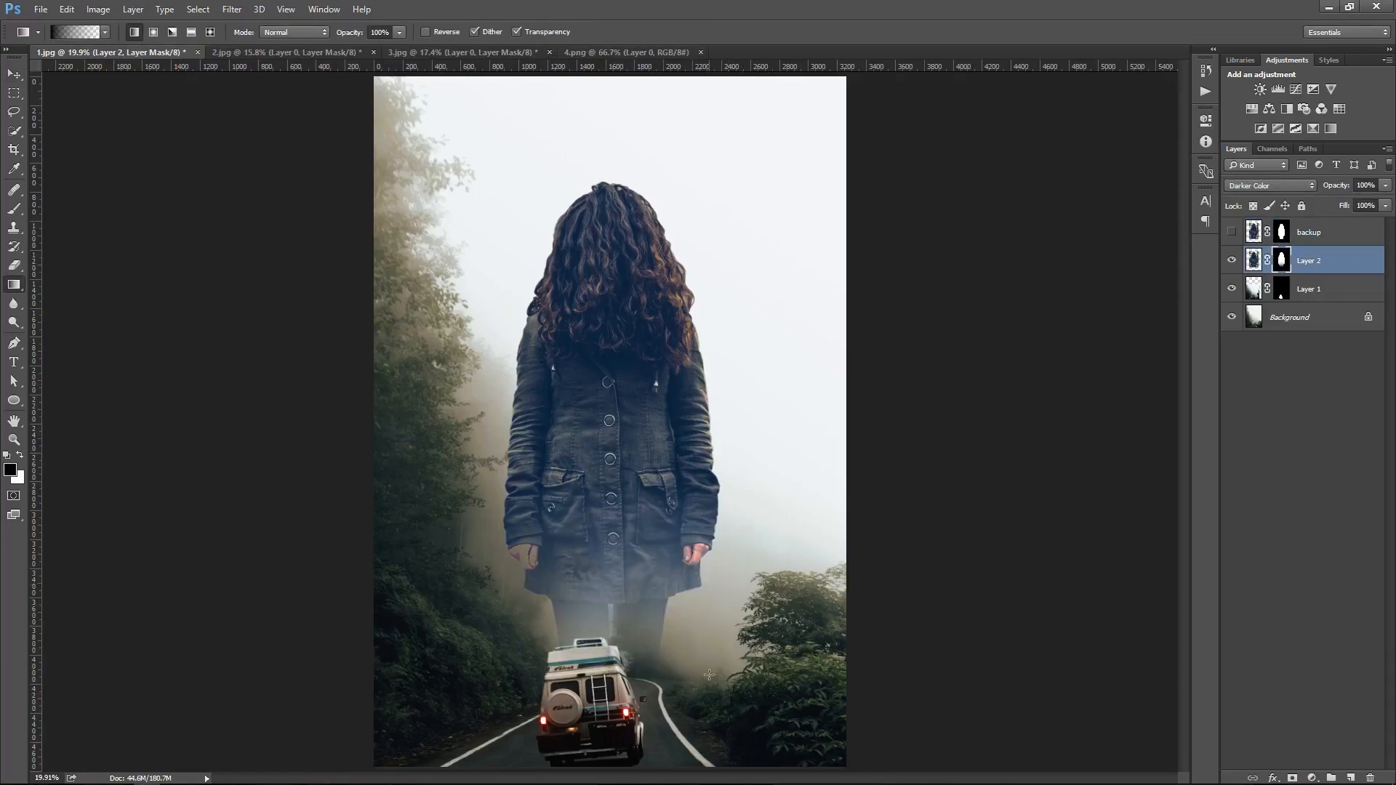
drag(719, 512, 718, 511)
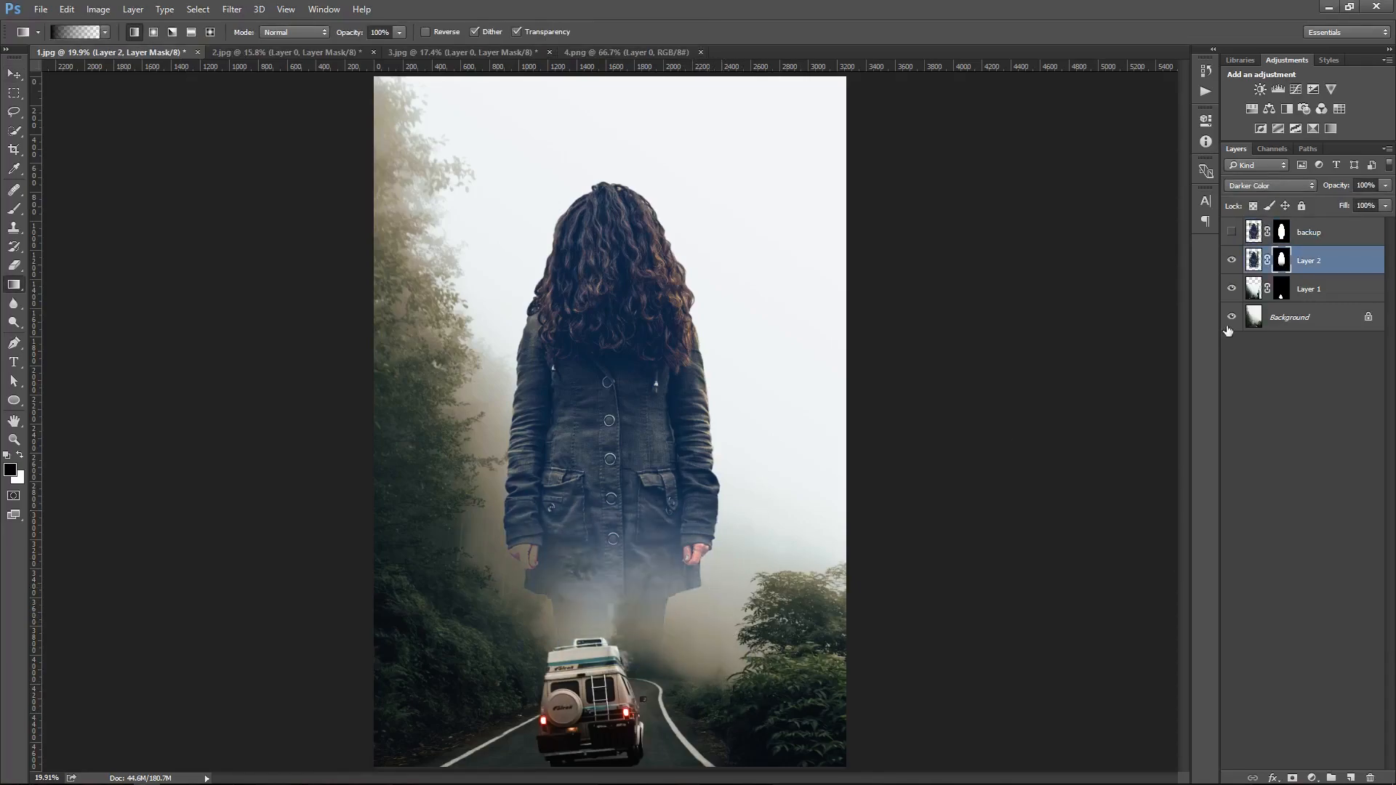
Set the woman layer's blend mode to Normal
click(1277, 187)
click(1261, 197)
right_click(693, 483)
click(712, 493)
key(z)
drag(623, 638, 663, 679)
right_click(677, 527)
click(695, 537)
key(v)
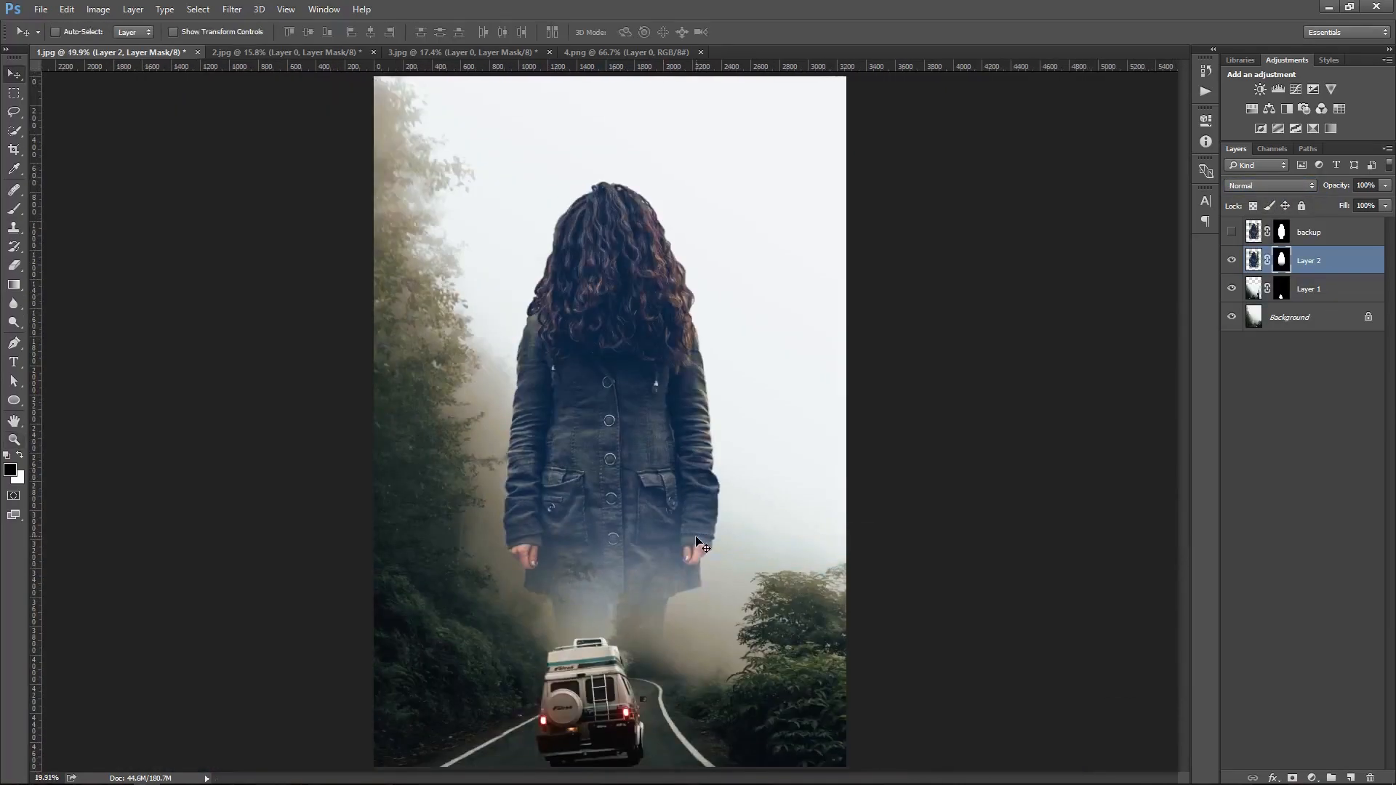
Create a new empty layer and choose a large fog brush in white
right_click(665, 402)
click(692, 411)
click(1351, 776)
key(b)
key(x)
right_click(717, 347)
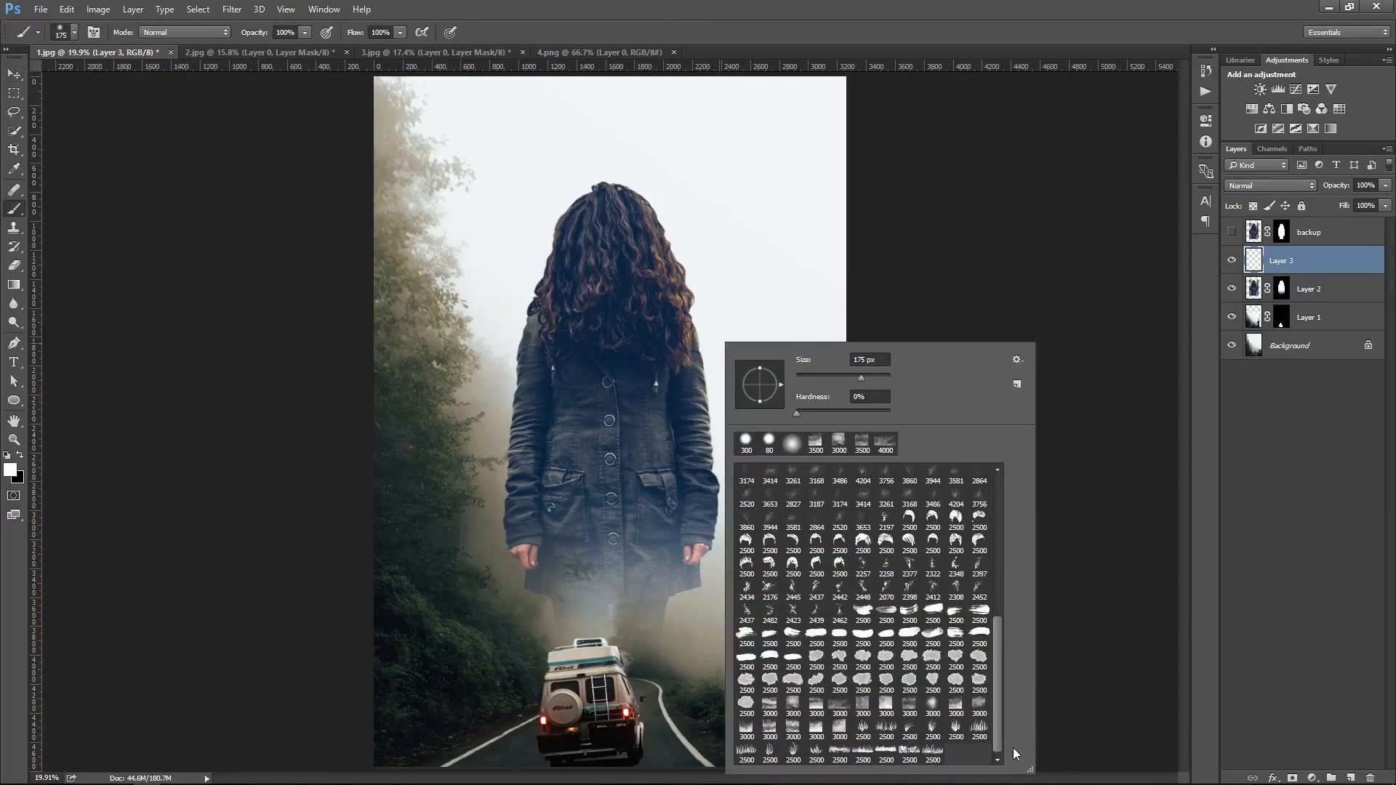
double_click(956, 710)
mouse_move(741, 551)
mouse_down()
mouse_move(713, 545)
mouse_move(742, 550)
mouse_up()
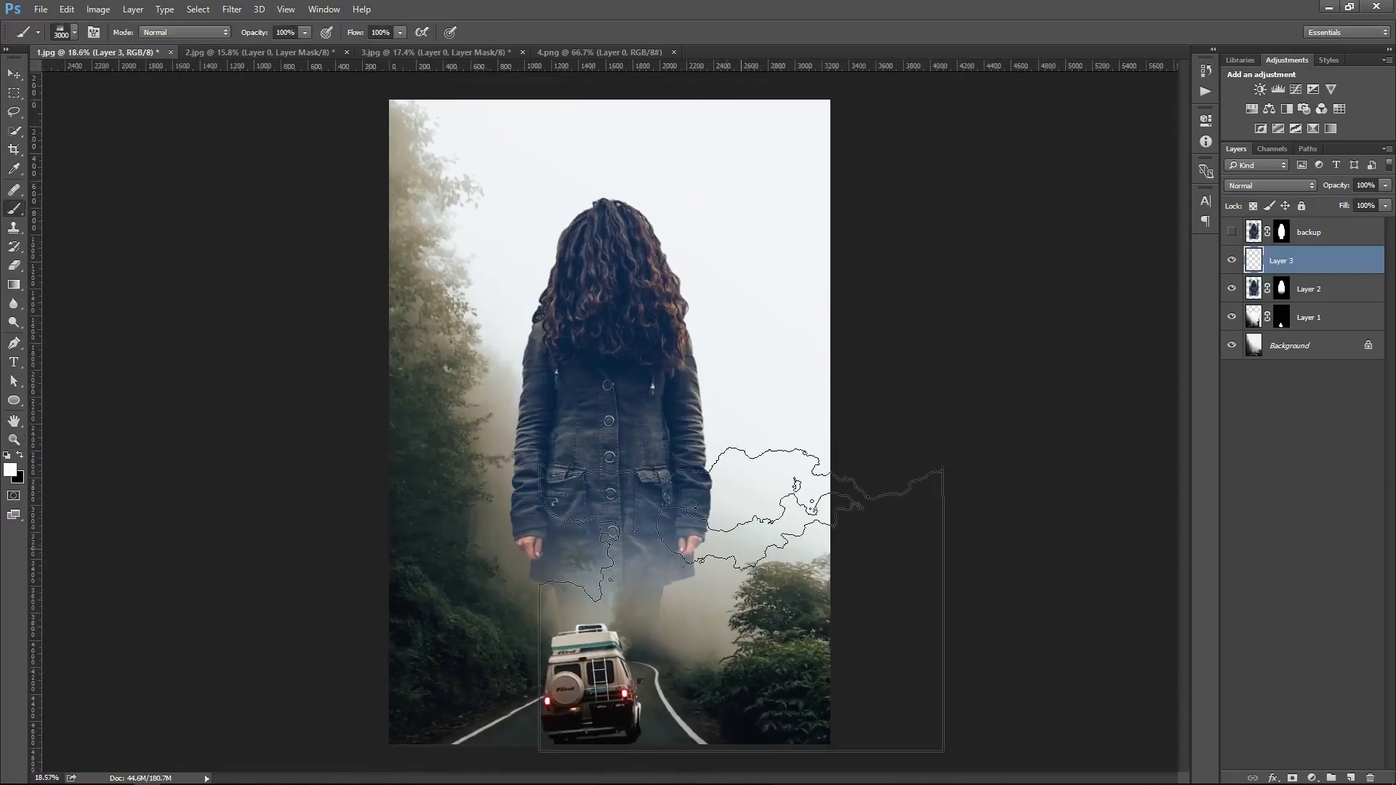
Move the van layer up two positions so it sits above the new layer
click(1347, 320)
key(ctrl+bracketright)
key(ctrl+bracketright)
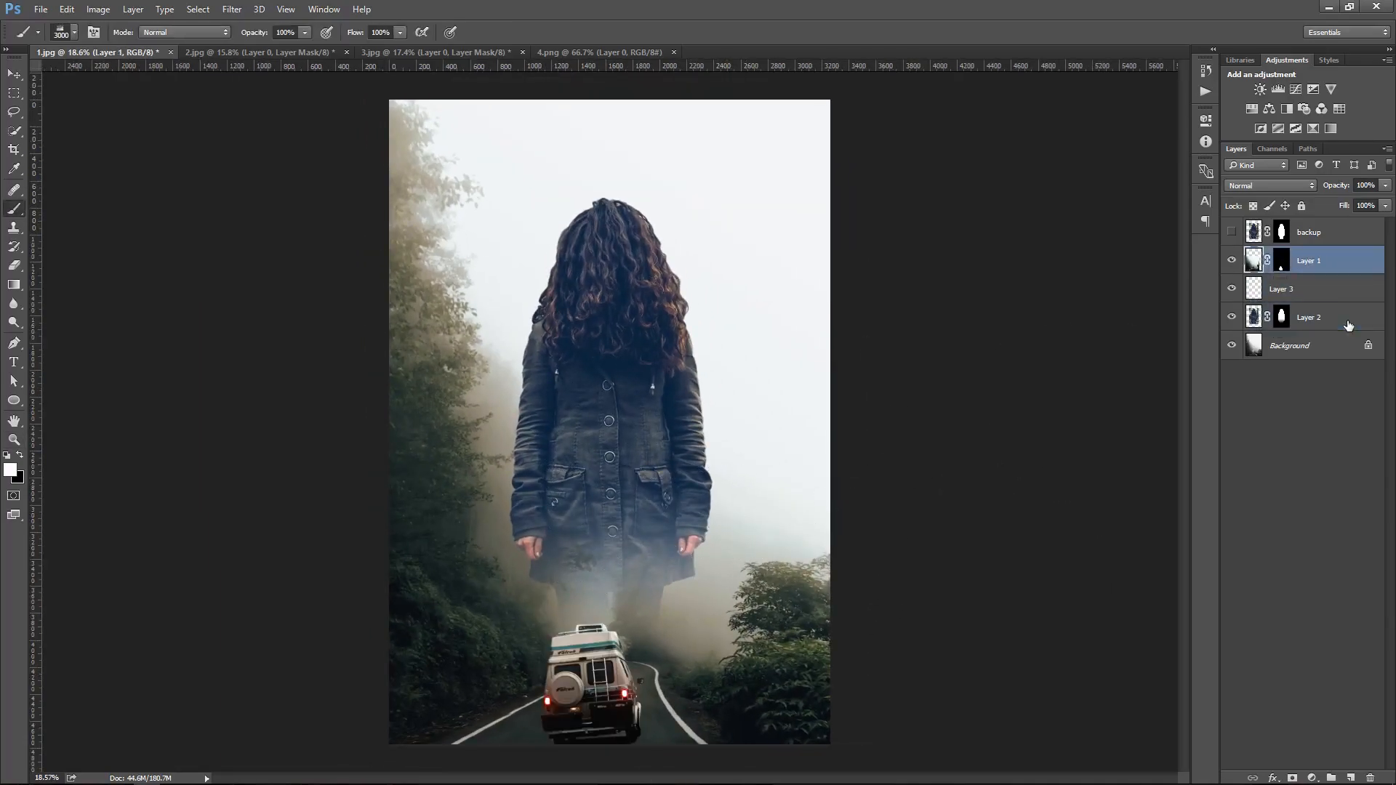
Enlarge the brush and stamp fog across the woman's lower body on the new layer
click(1331, 287)
key(bracketright)
click(608, 574)
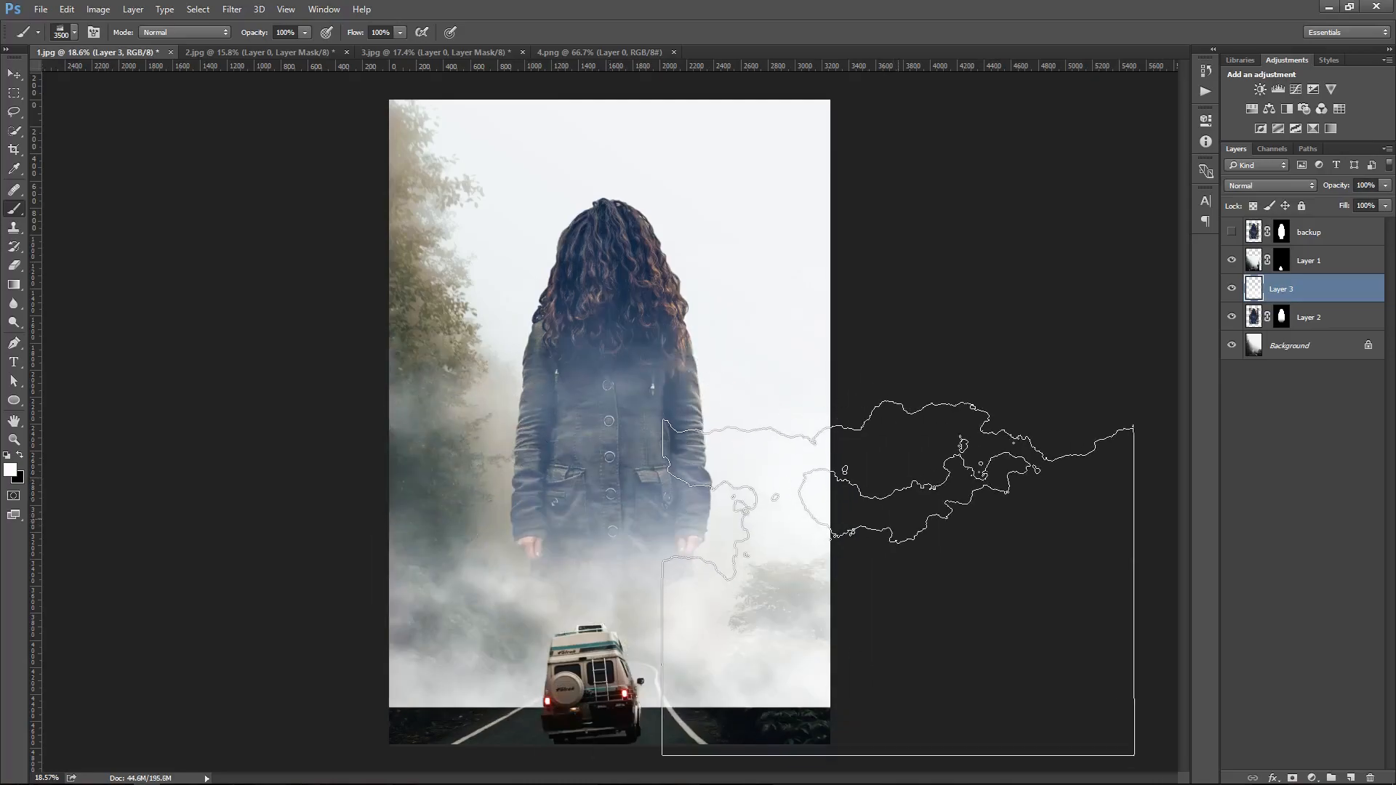
Add a layer mask to the fog layer and fade its bottom with a gradient
click(1292, 778)
key(g)
key(x)
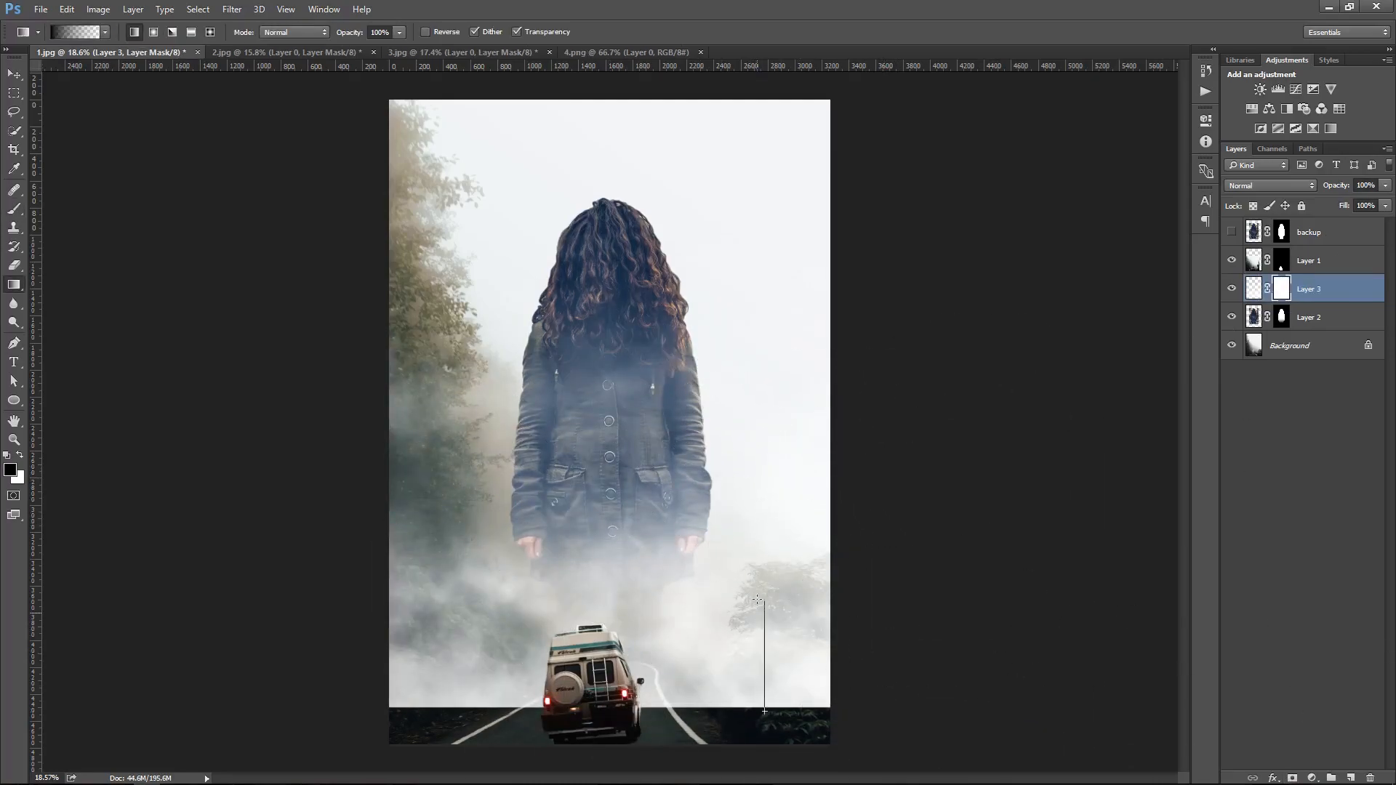
drag(764, 711, 756, 604)
key(ctrl+0)
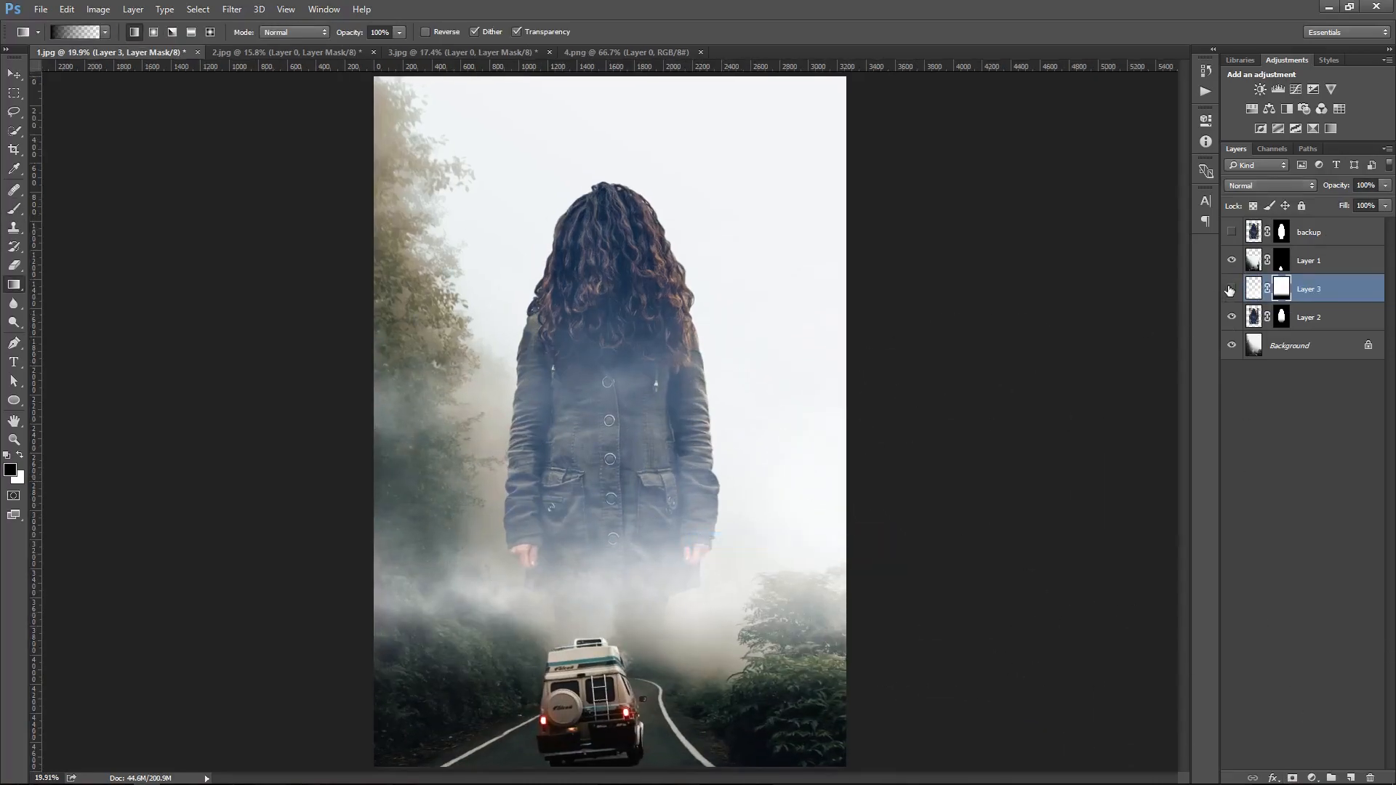
Toggle the fog layer's visibility and zoom in to compare the fog effect
click(1230, 289)
click(1231, 288)
right_click(719, 289)
drag(673, 669, 727, 643)
drag(729, 641, 726, 579)
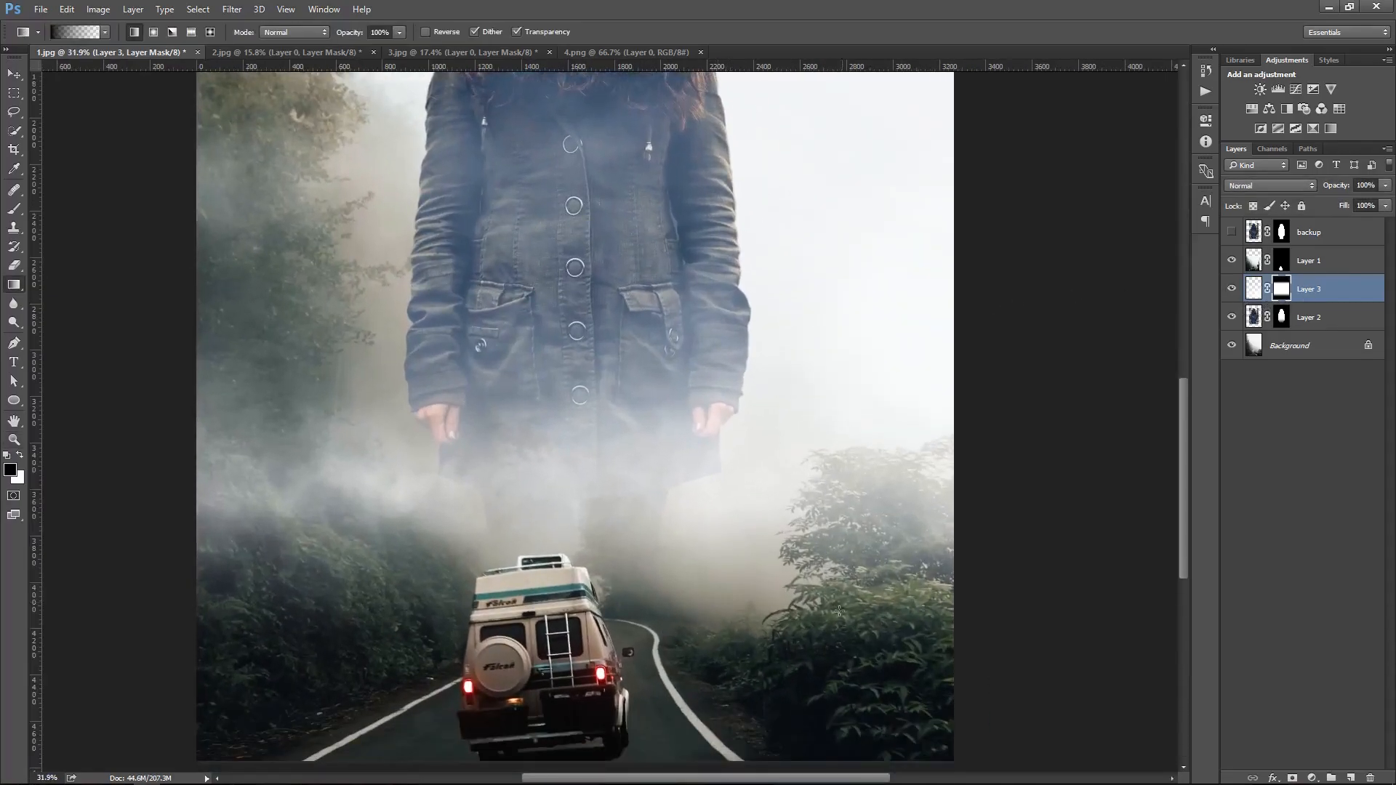
Create another new layer and stamp a very large fog brush across the scene
key(b)
right_click(792, 509)
double_click(825, 664)
ctrl+right_click(705, 427)
click(749, 436)
click(1350, 778)
key(x)
key(bracketright)
key(bracketright)
key(bracketright)
key(bracketright)
key(bracketright)
key(bracketright)
key(bracketright)
key(bracketright)
key(bracketright)
key(bracketright)
key(bracketright)
key(bracketright)
key(bracketright)
key(bracketright)
key(bracketright)
key(bracketright)
key(bracketright)
key(bracketright)
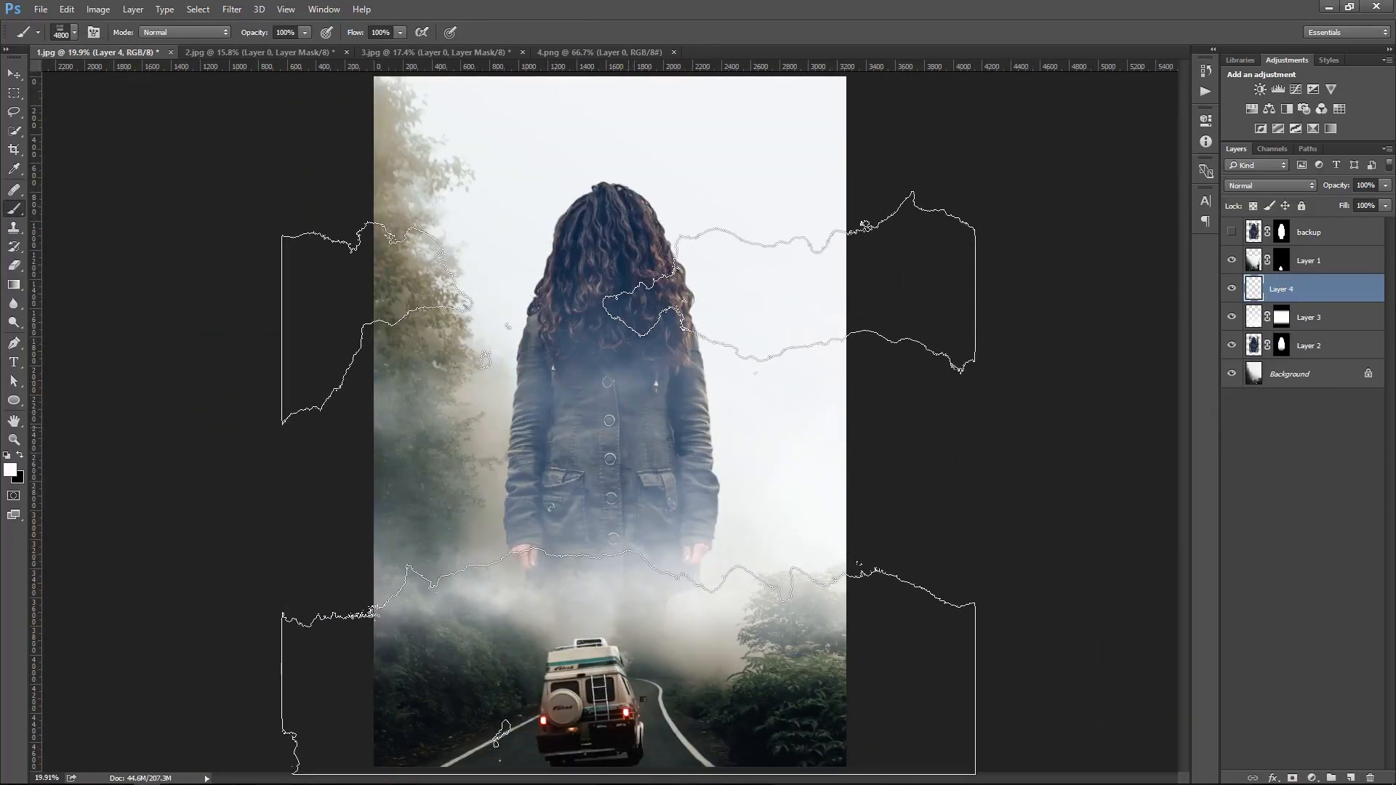
click(631, 450)
Move the new fog layer above the van layer
ctrl+right_click(641, 351)
click(669, 363)
key(ctrl+bracketright)
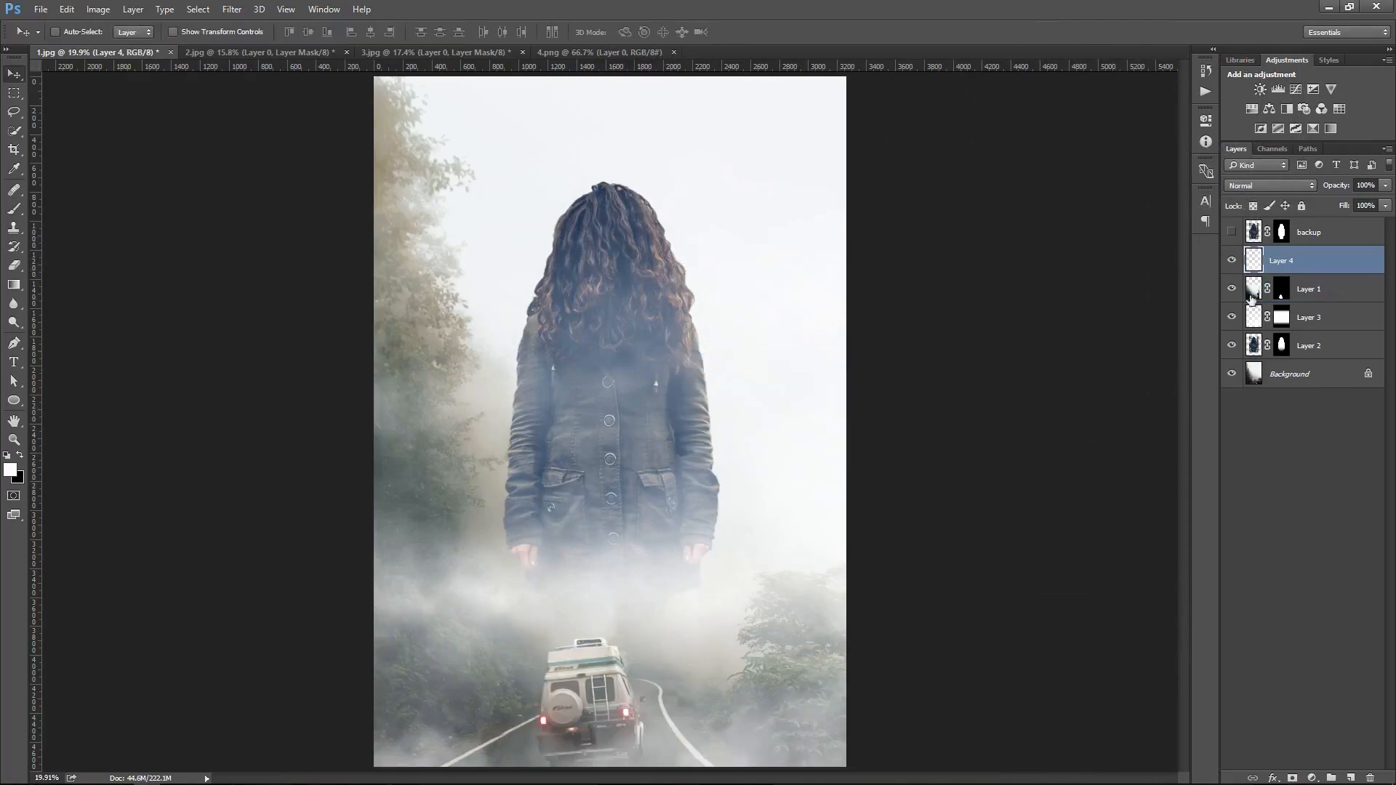
Set the fog layer's opacity to 30%
drag(615, 565, 632, 582)
scroll(633, 582, down, 5)
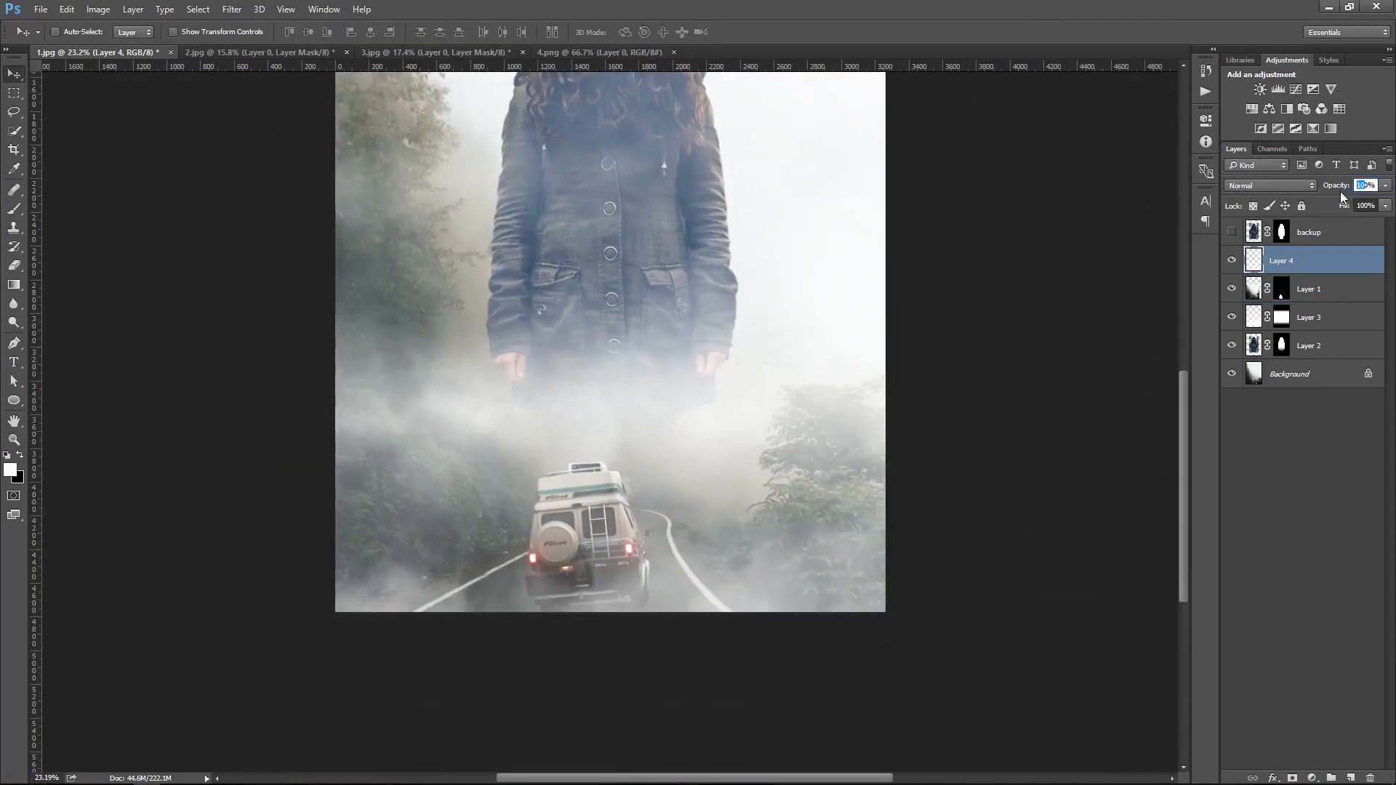
text(3)
key(Return)
drag(775, 276, 797, 414)
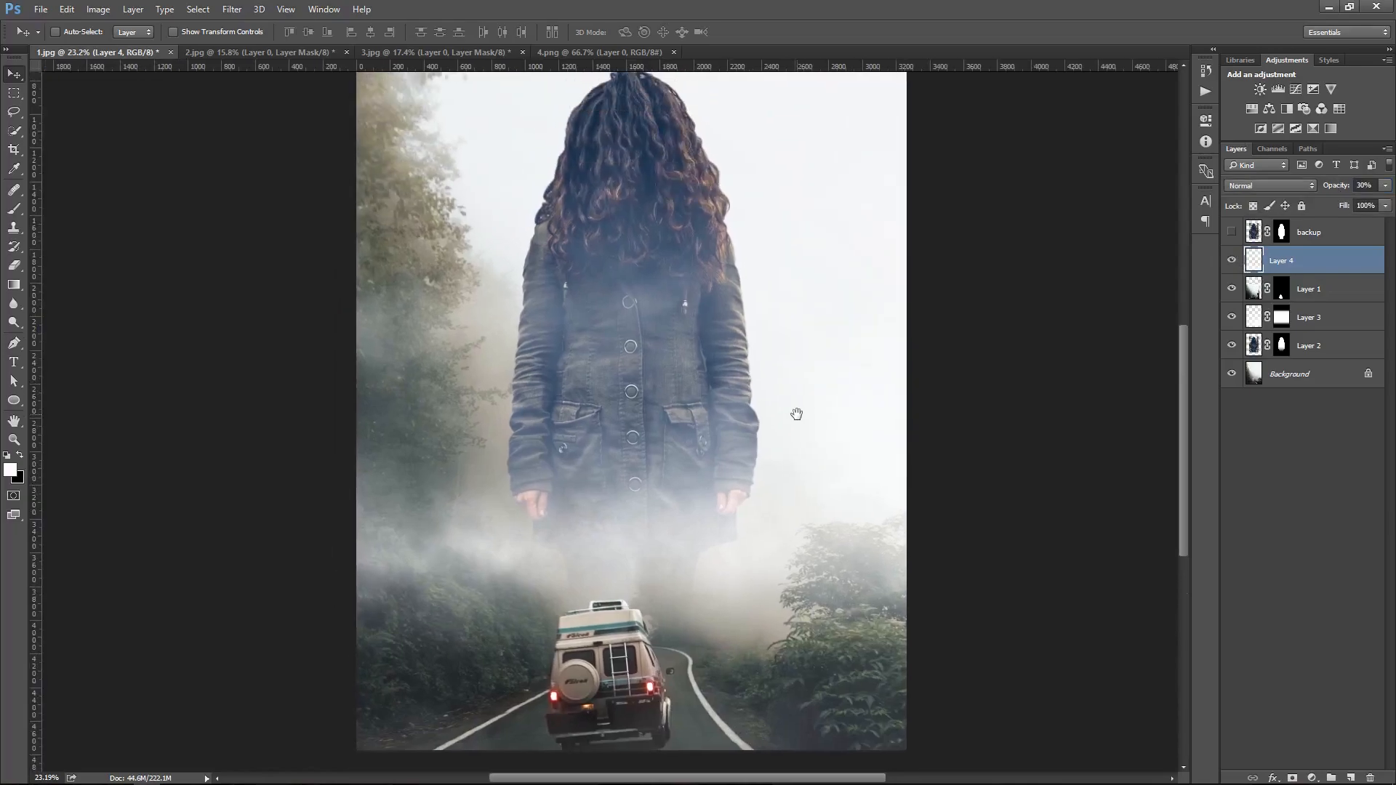
key(ctrl+0)
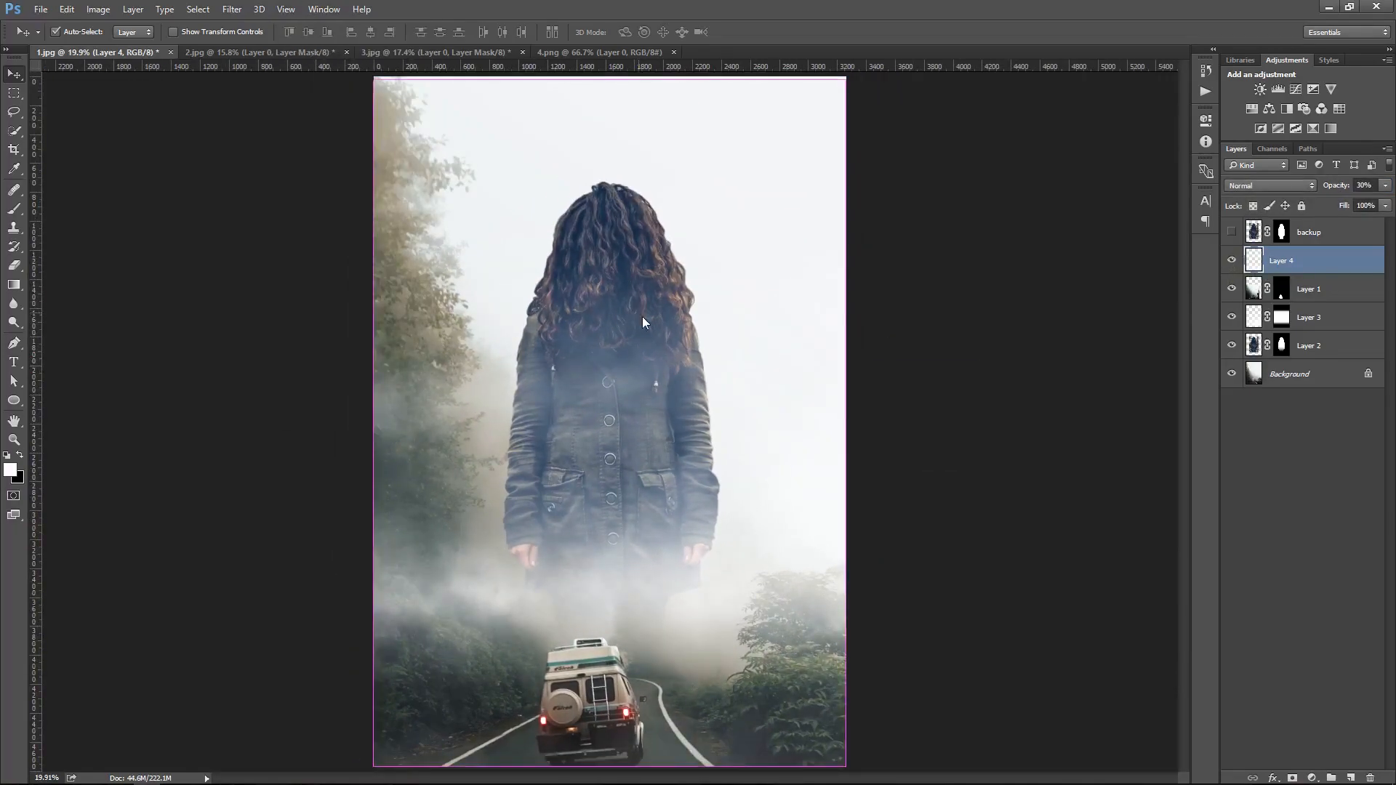
Add a new layer above the woman's layer and choose a cloud-shaped fog brush
click(1343, 350)
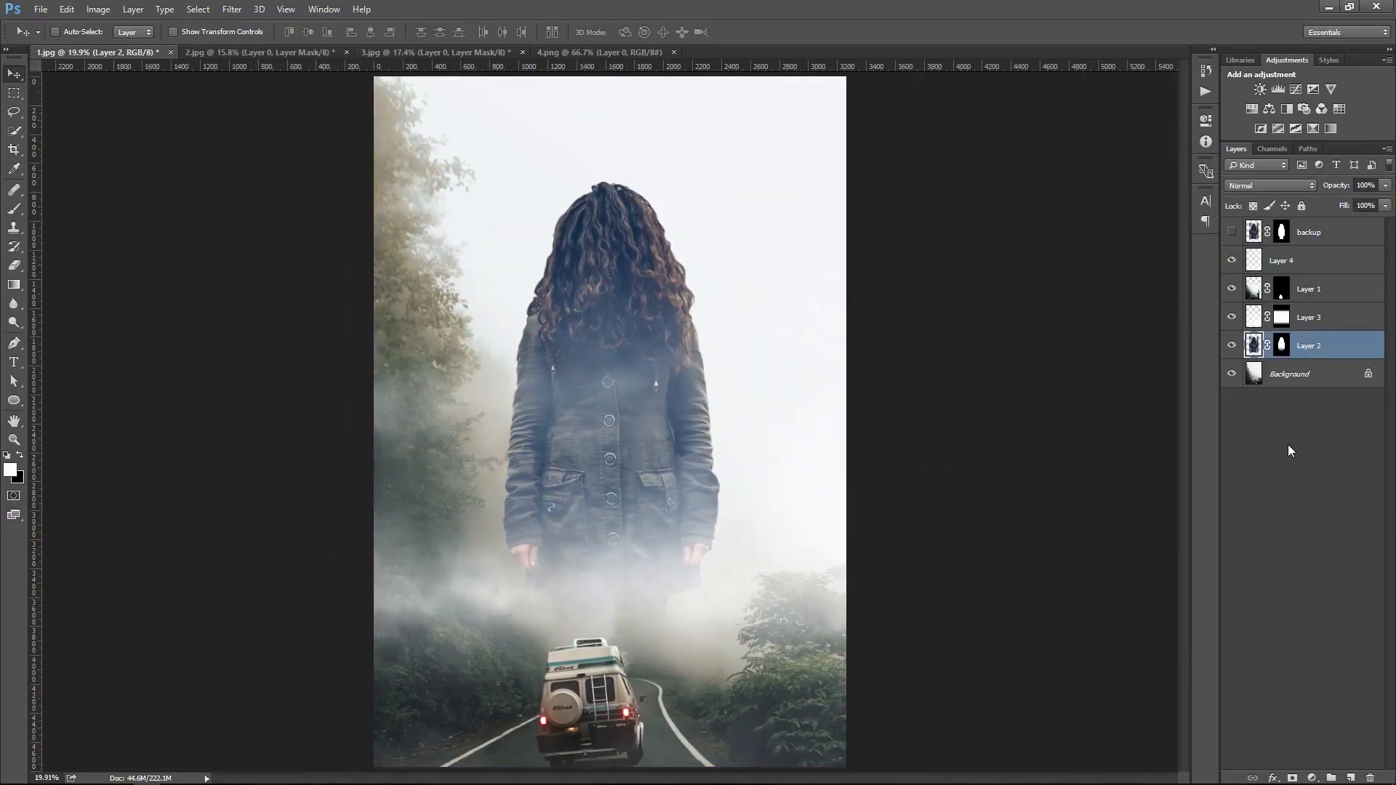
click(1351, 777)
right_click(730, 373)
click(699, 306)
key(b)
right_click(699, 304)
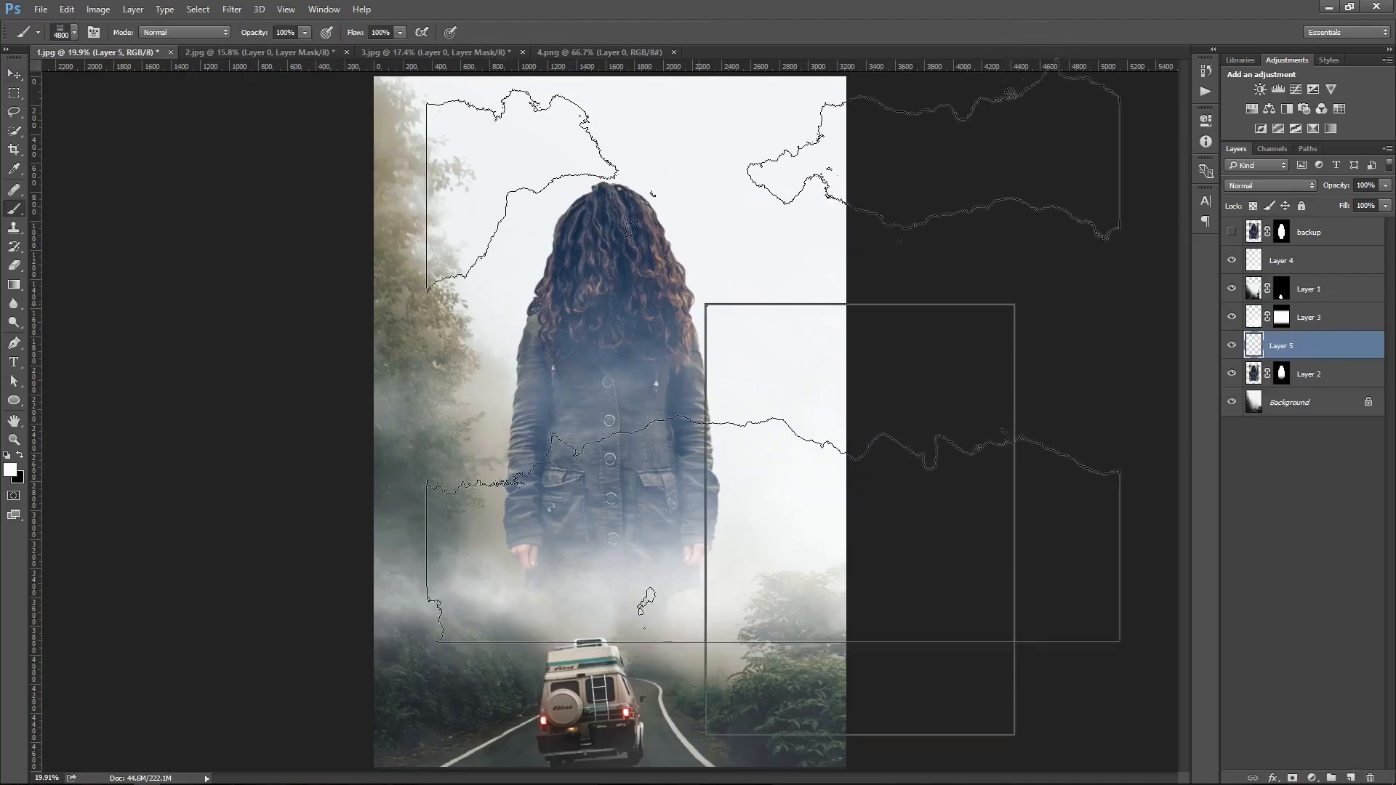
click(959, 665)
key(Return)
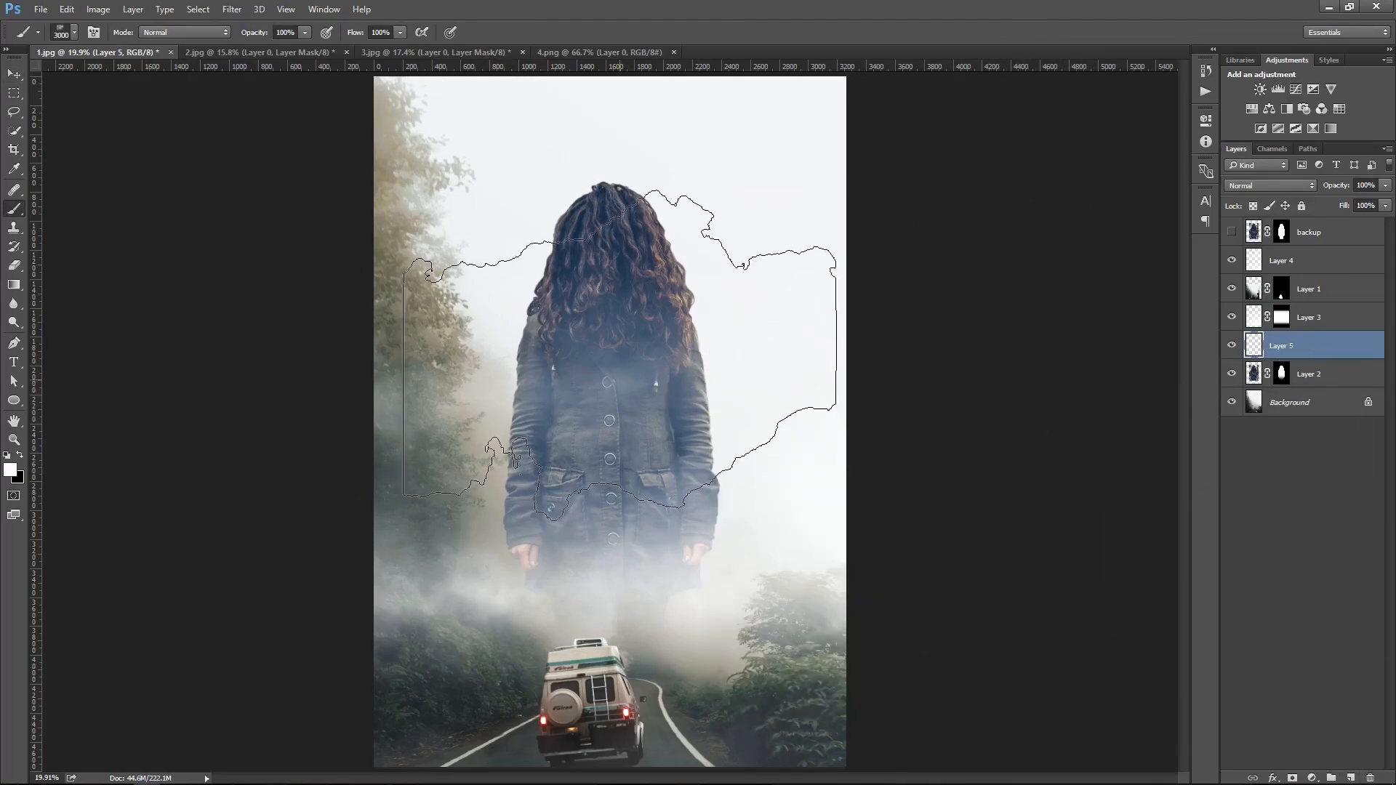
right_click(634, 304)
double_click(760, 672)
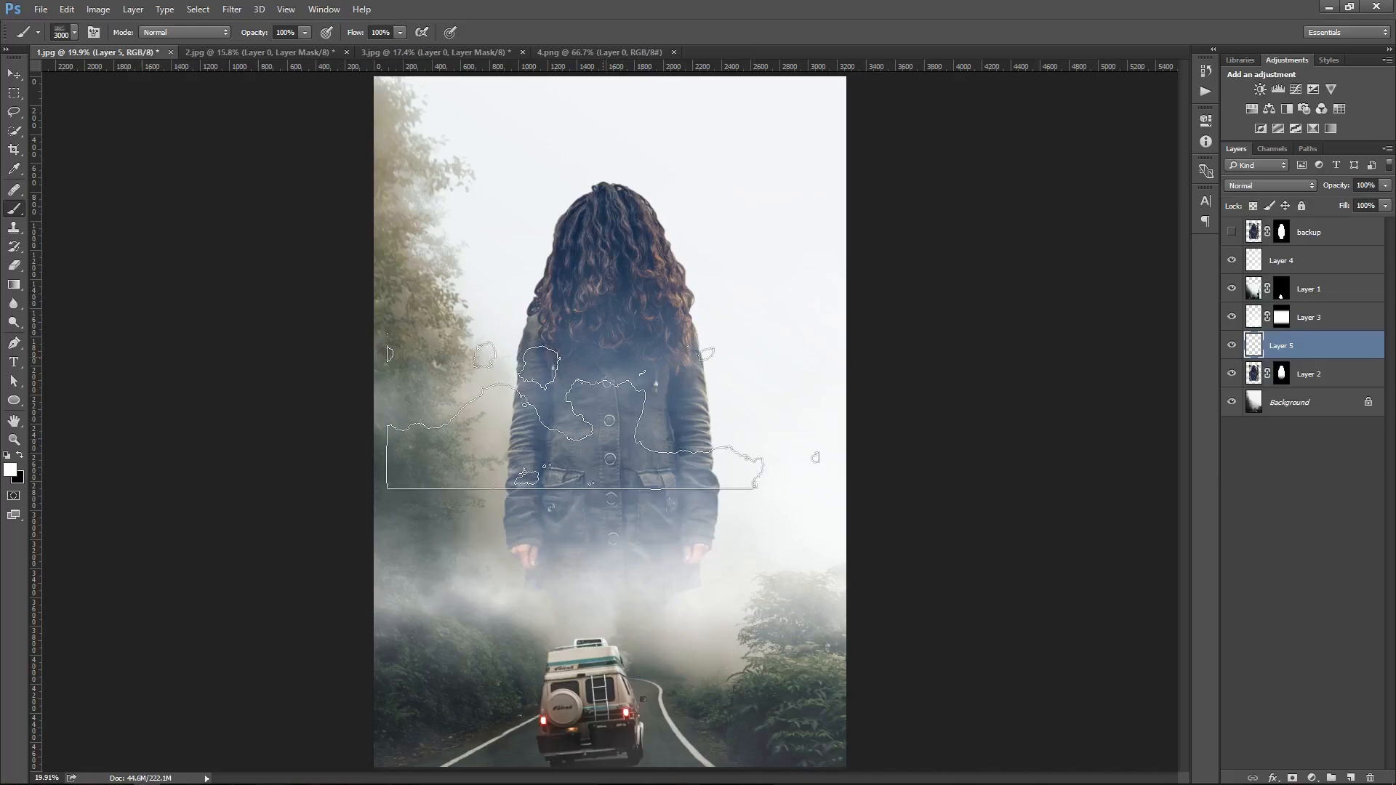
Enlarge the fog brush to about 4400 px and stamp fog over the woman's upper body
right_click(609, 414)
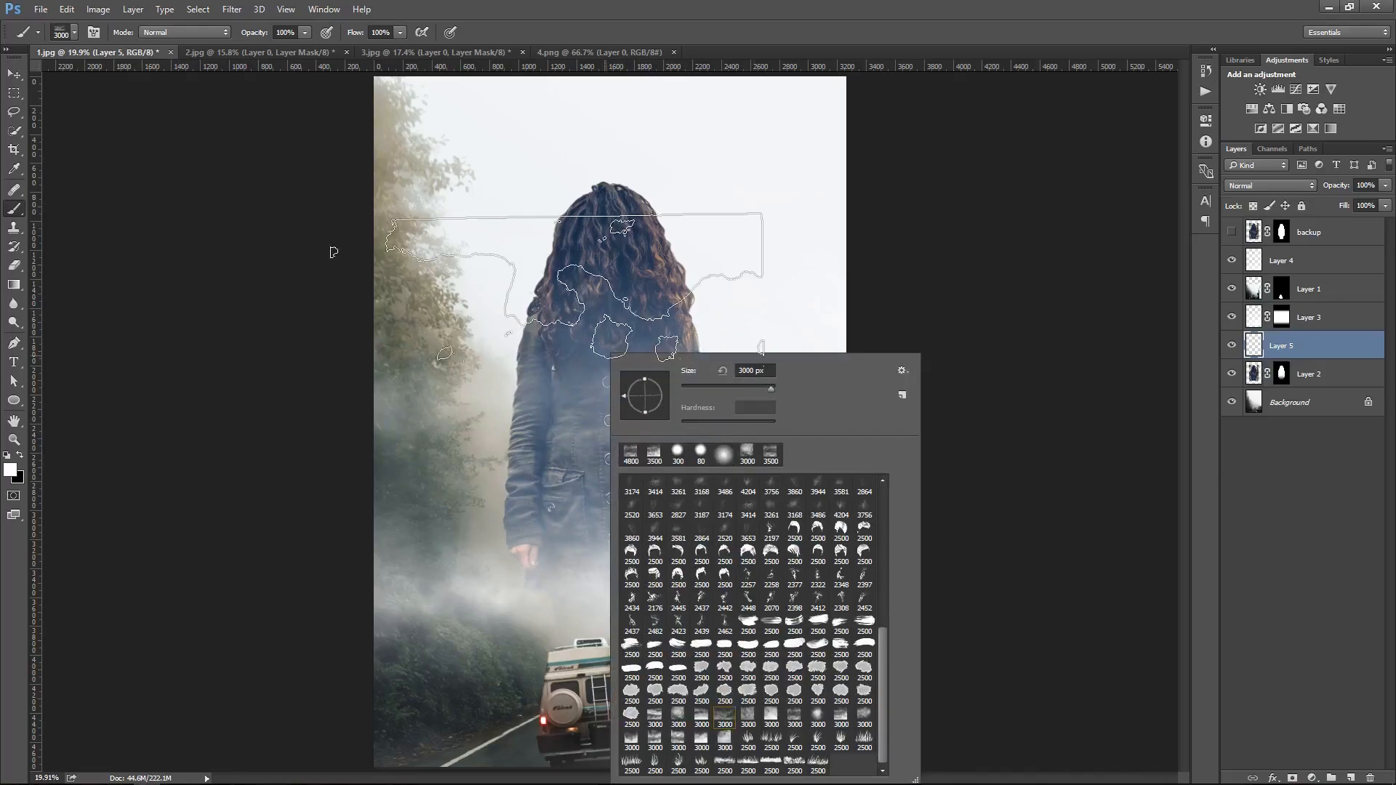
click(911, 272)
key(bracketright)
key(bracketright)
key(bracketright)
key(bracketright)
key(bracketright)
key(bracketright)
key(bracketright)
key(bracketright)
key(bracketright)
key(bracketright)
key(bracketright)
key(bracketright)
key(bracketright)
key(bracketright)
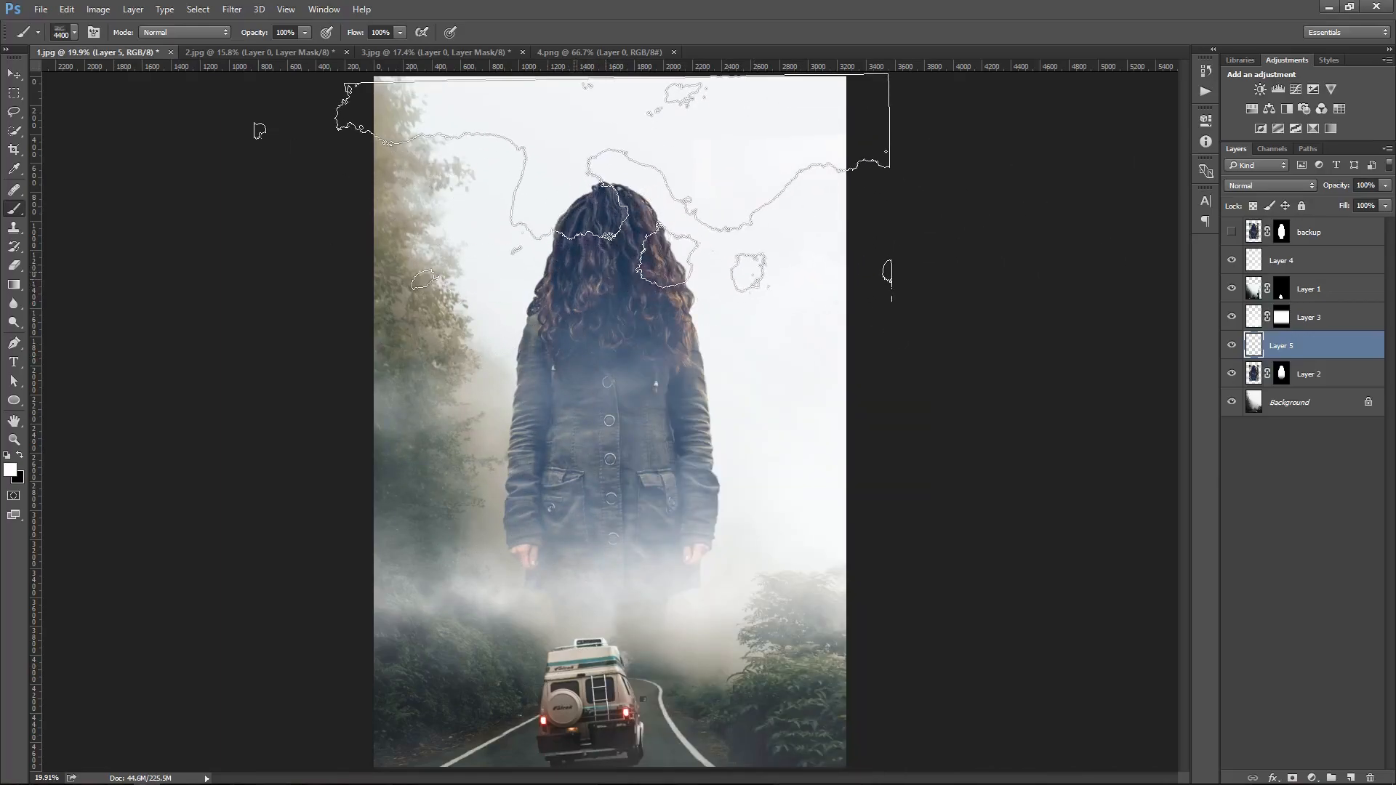
click(398, 189)
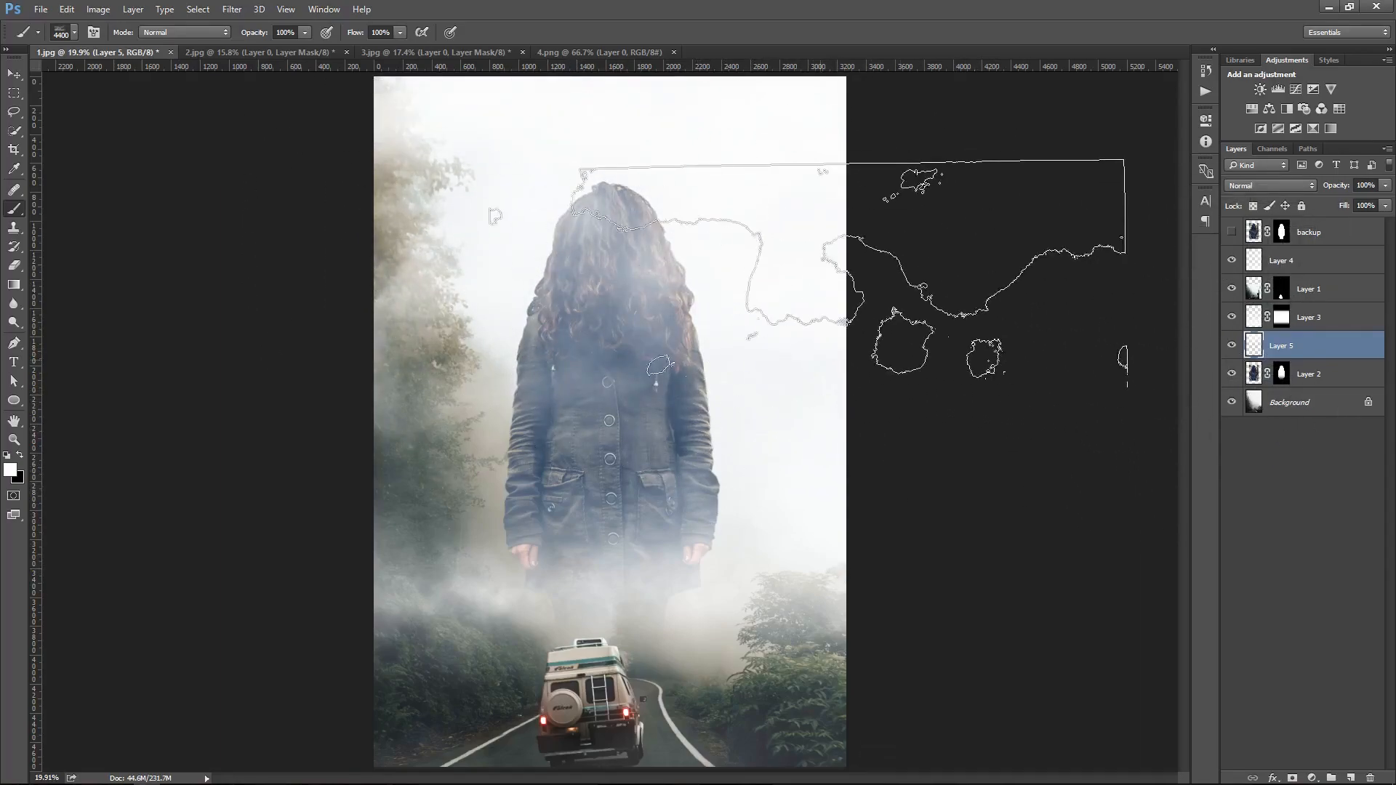
click(552, 207)
Lower the new fog layer's opacity to 20%, toggling its visibility to compare
key(v)
text(50)
click(1232, 349)
click(1233, 349)
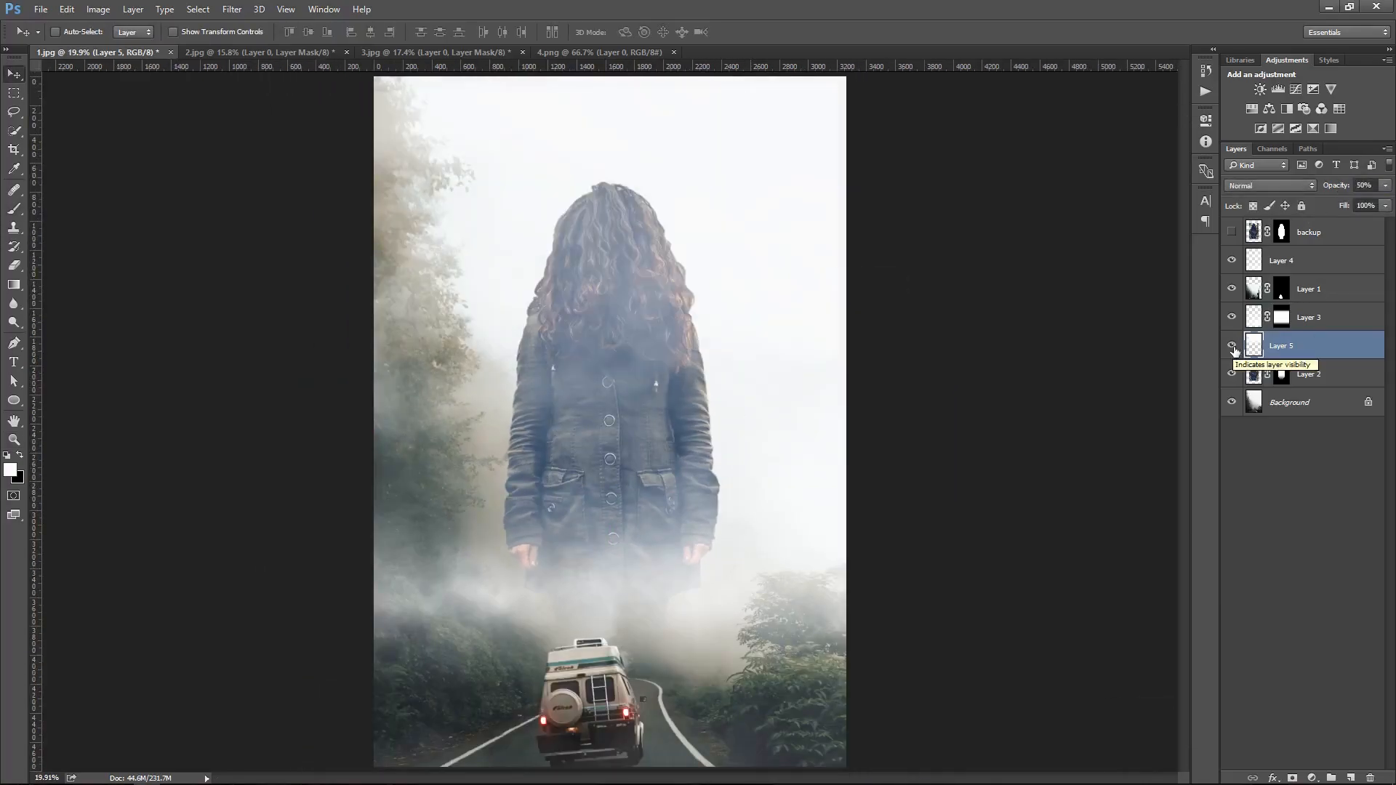
click(1231, 349)
key(z)
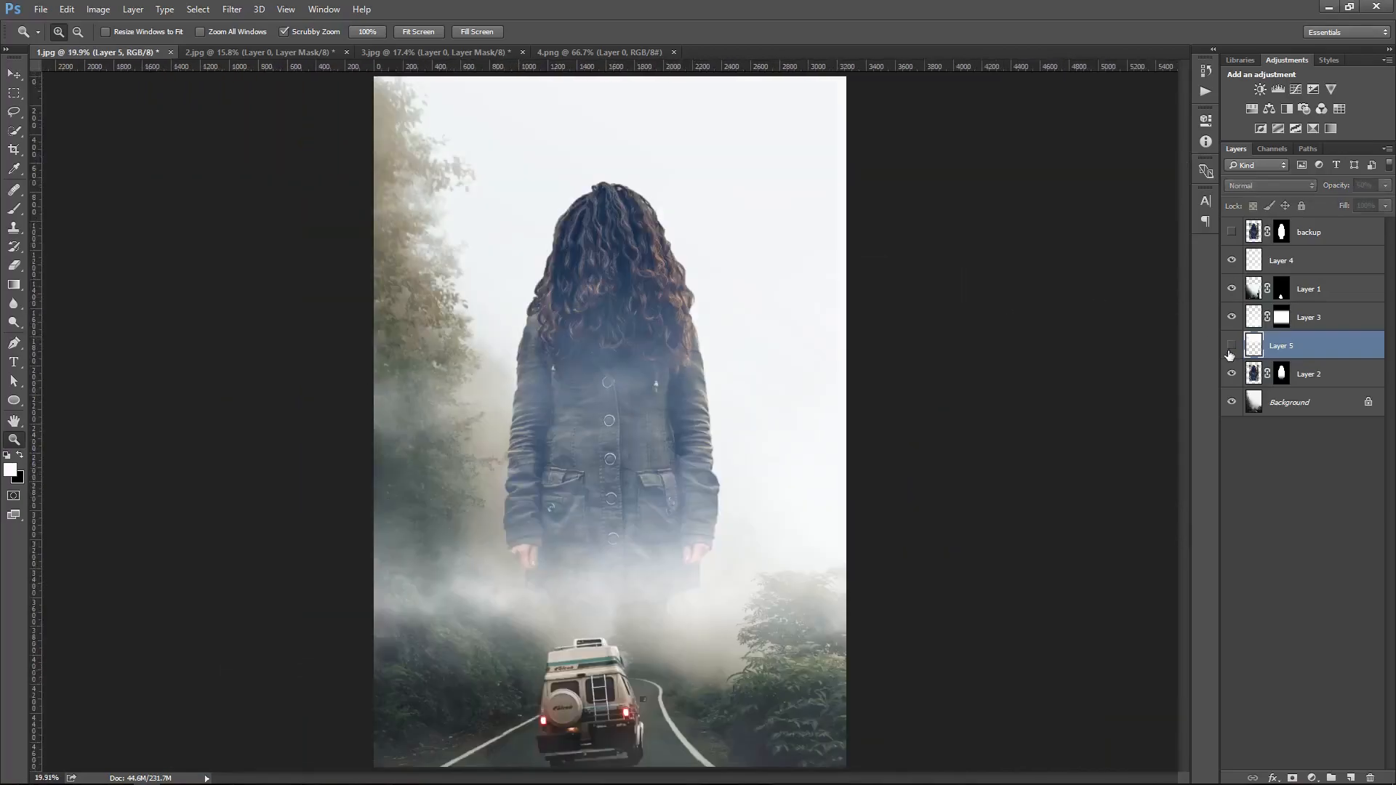
click(1230, 349)
key(alt+v)
key(2)
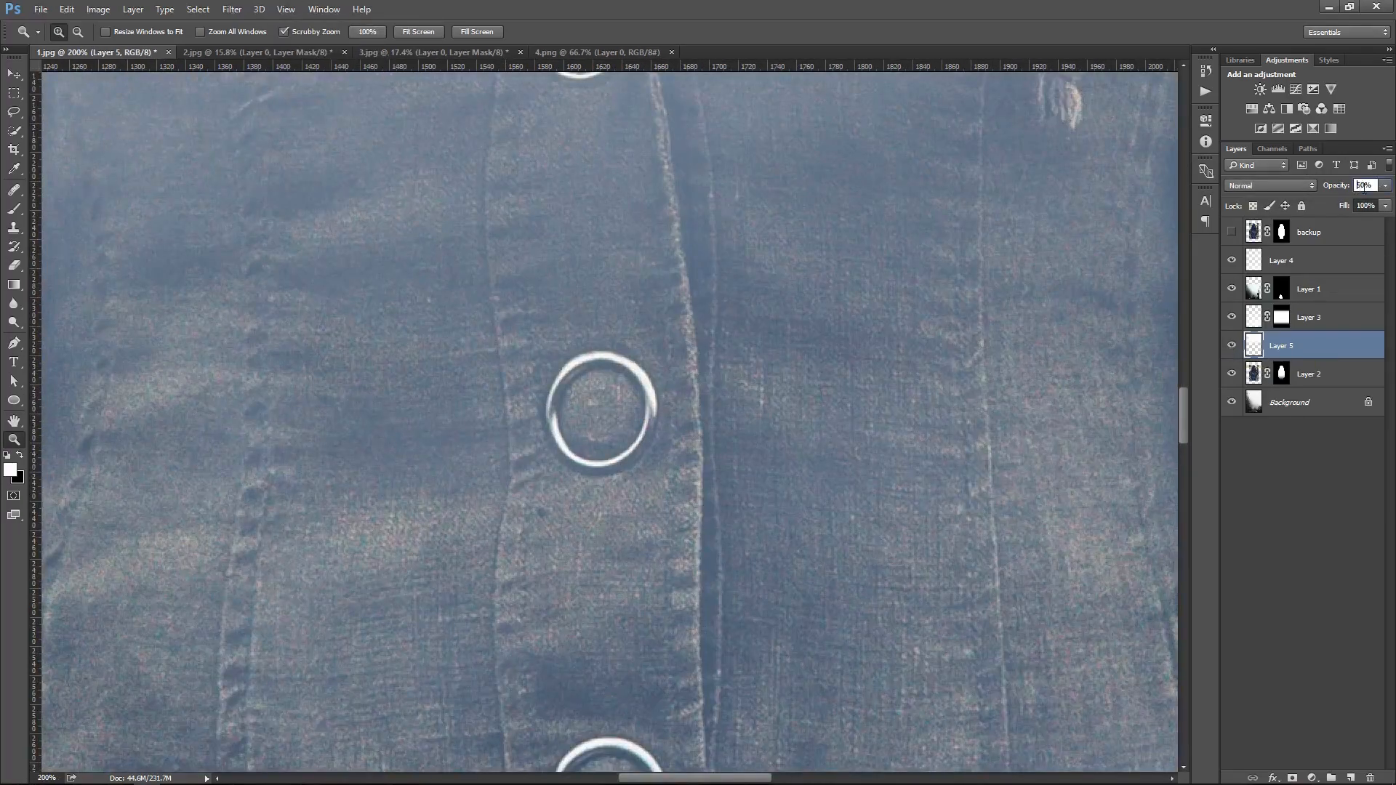
key(v)
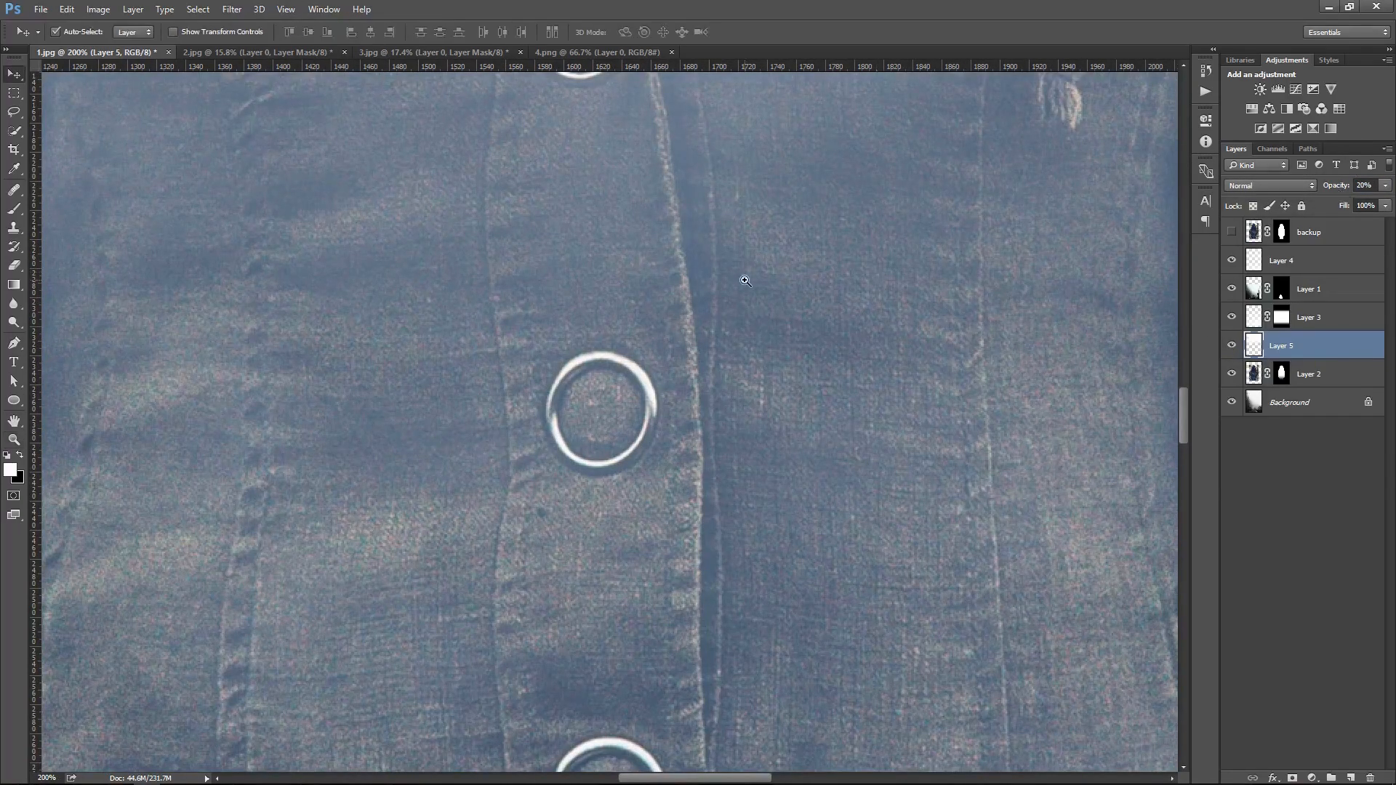
key(2)
key(ctrl+0)
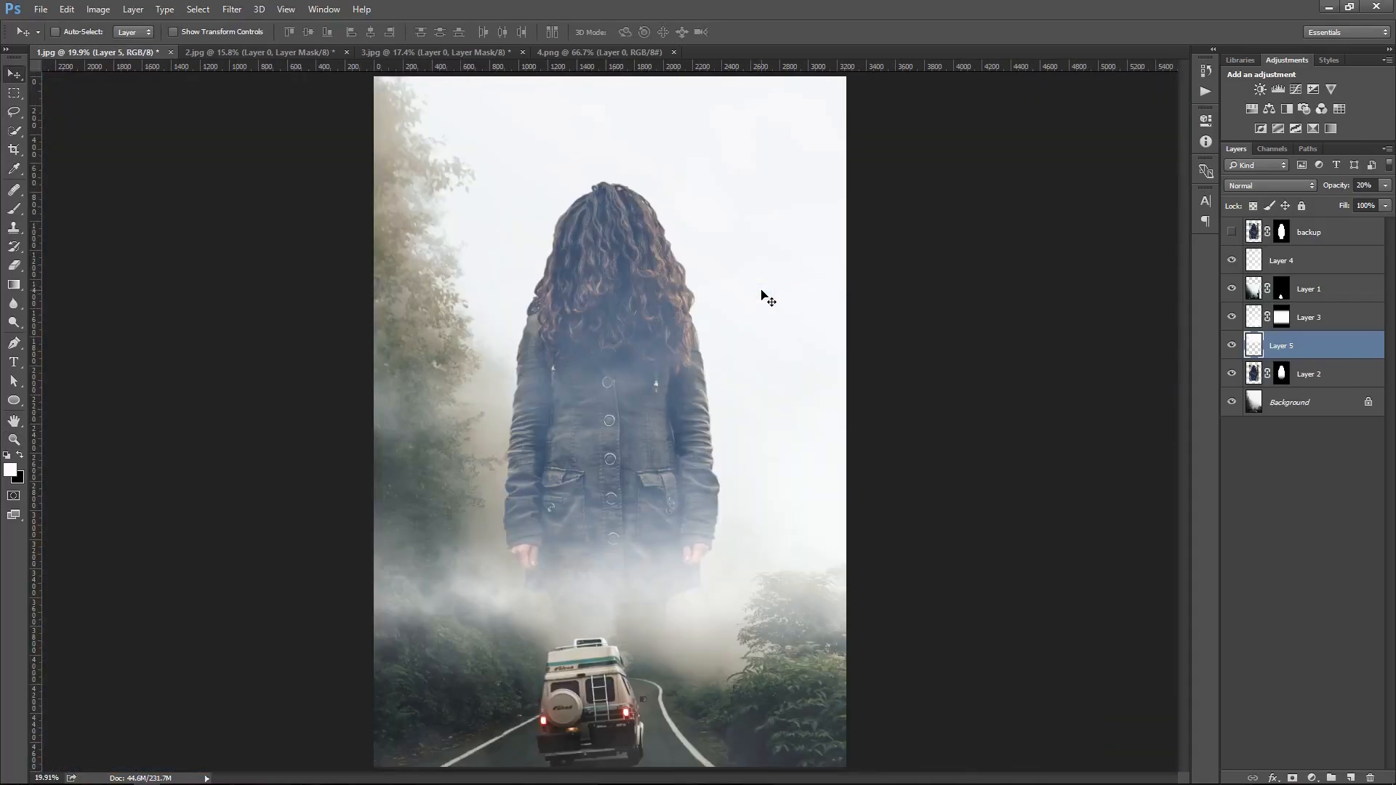
Squash the new fog layer vertically with Free Transform by pulling its top edge down
click(1232, 346)
click(1232, 345)
key(ctrl+t)
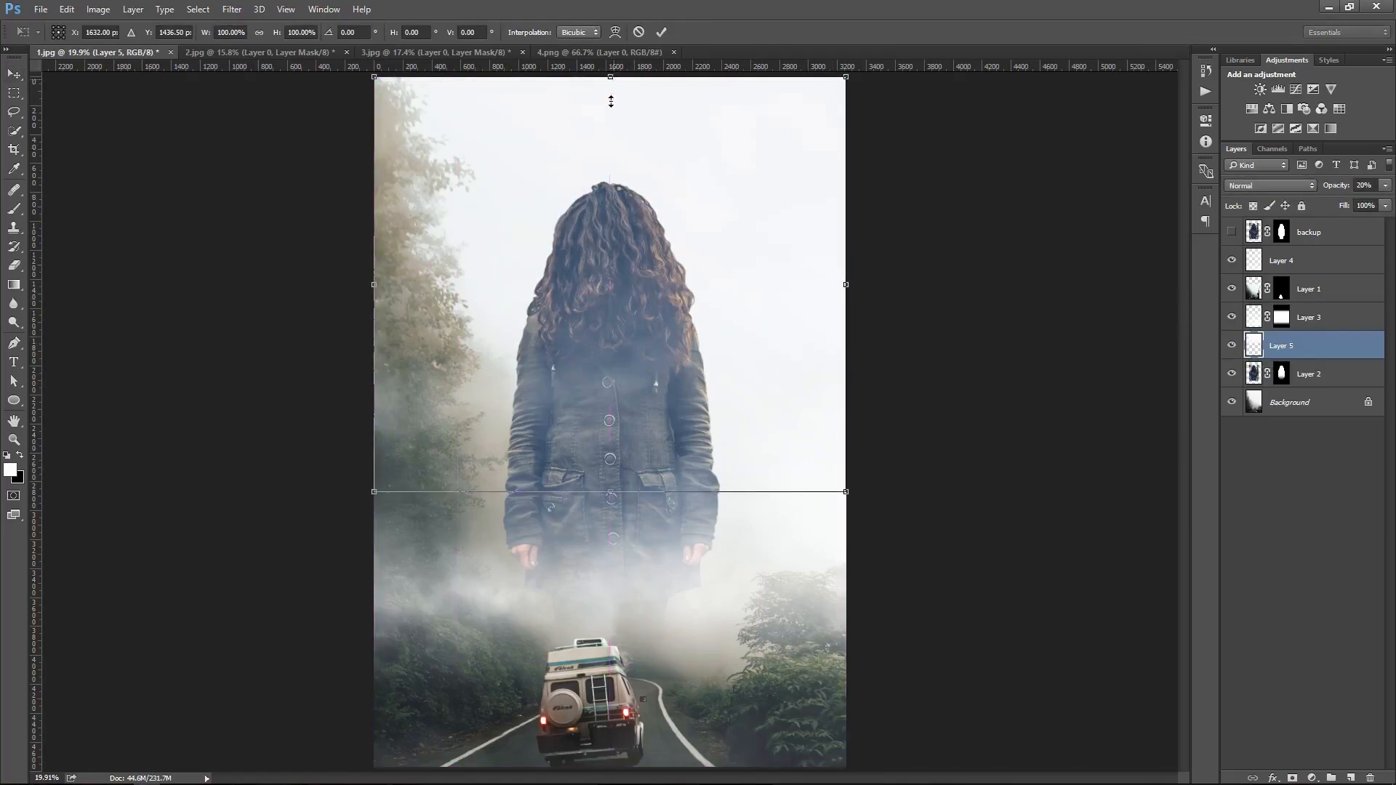
drag(611, 78, 625, 222)
drag(708, 300, 710, 443)
key(Return)
Add a gradient mask to the new fog layer, then delete the whole layer
click(1292, 778)
key(g)
mouse_move(732, 364)
mouse_down()
mouse_move(740, 468)
mouse_move(730, 387)
mouse_up()
key(v)
click(1229, 347)
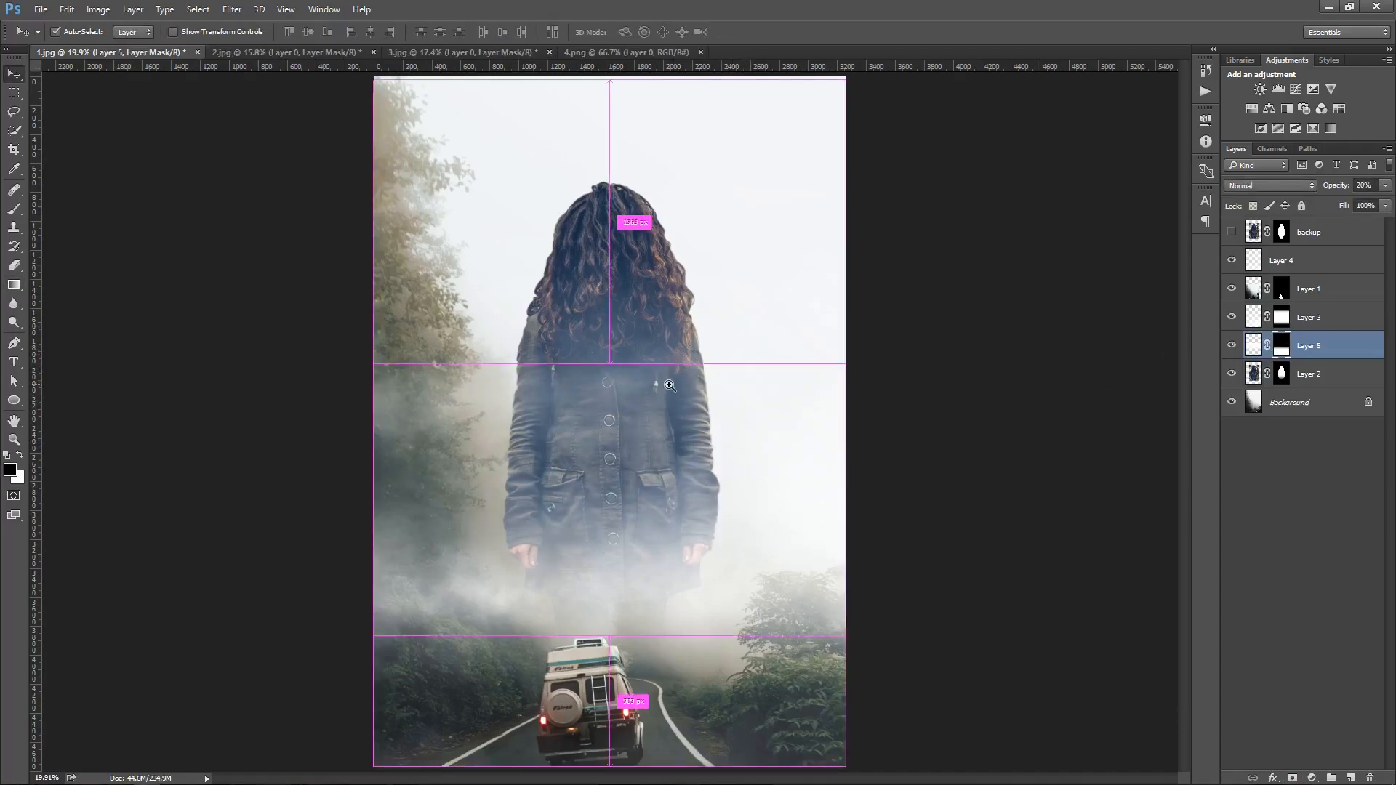
key(Delete)
right_click(772, 353)
click(773, 355)
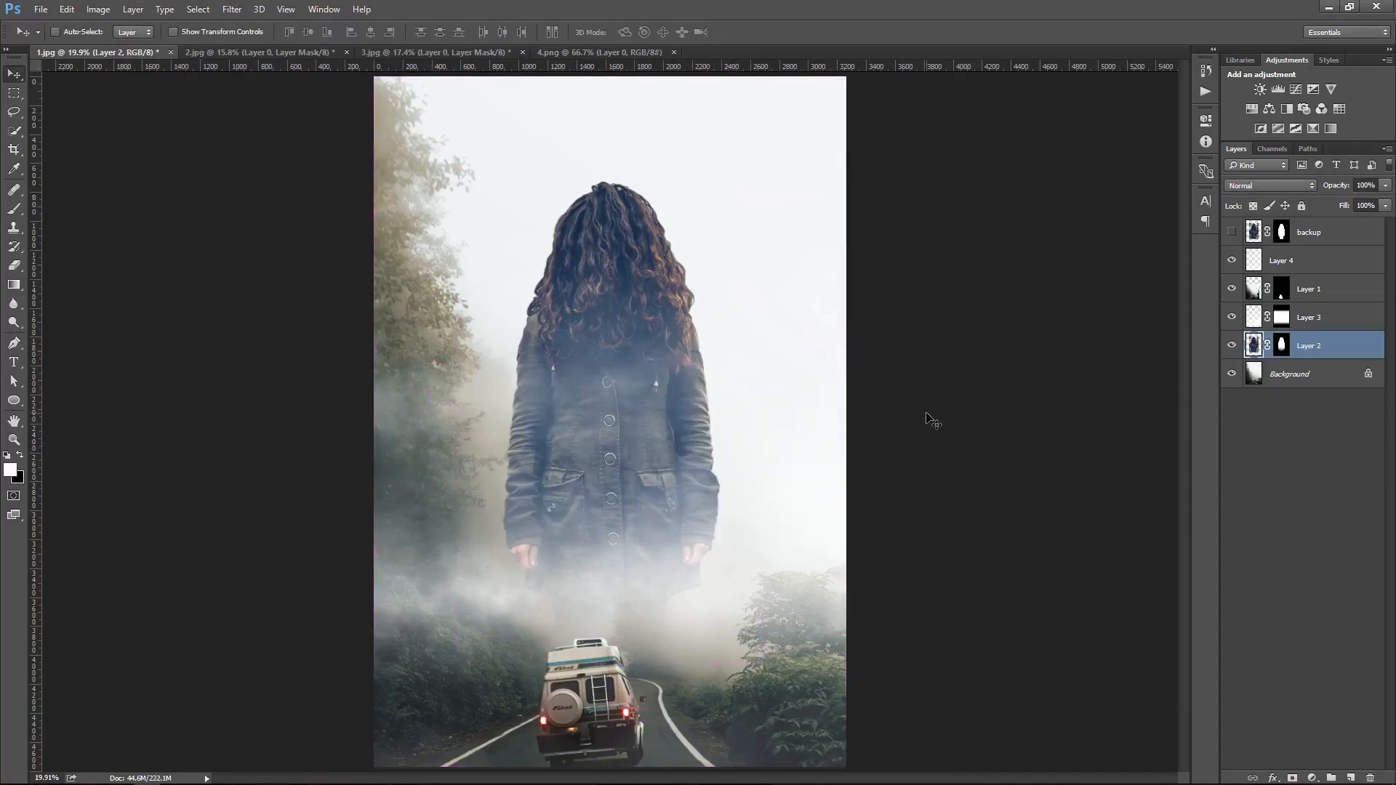
Zoom in on the woman's hair and toggle her layer's visibility to inspect the blend
drag(599, 275, 626, 237)
key(ctrl+0)
click(1231, 345)
click(1232, 346)
drag(623, 645, 695, 586)
drag(808, 244, 882, 542)
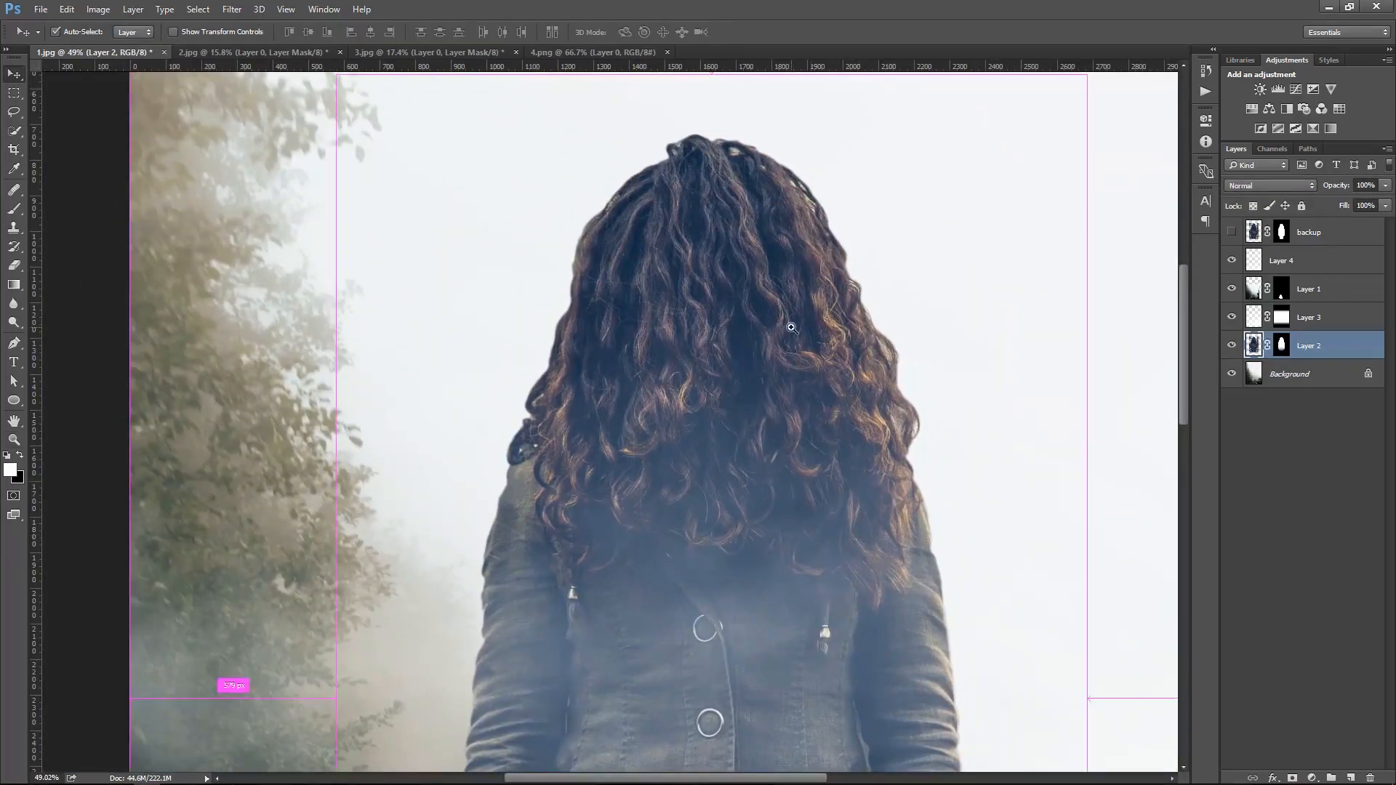
ctrl+right_click(789, 326)
click(812, 340)
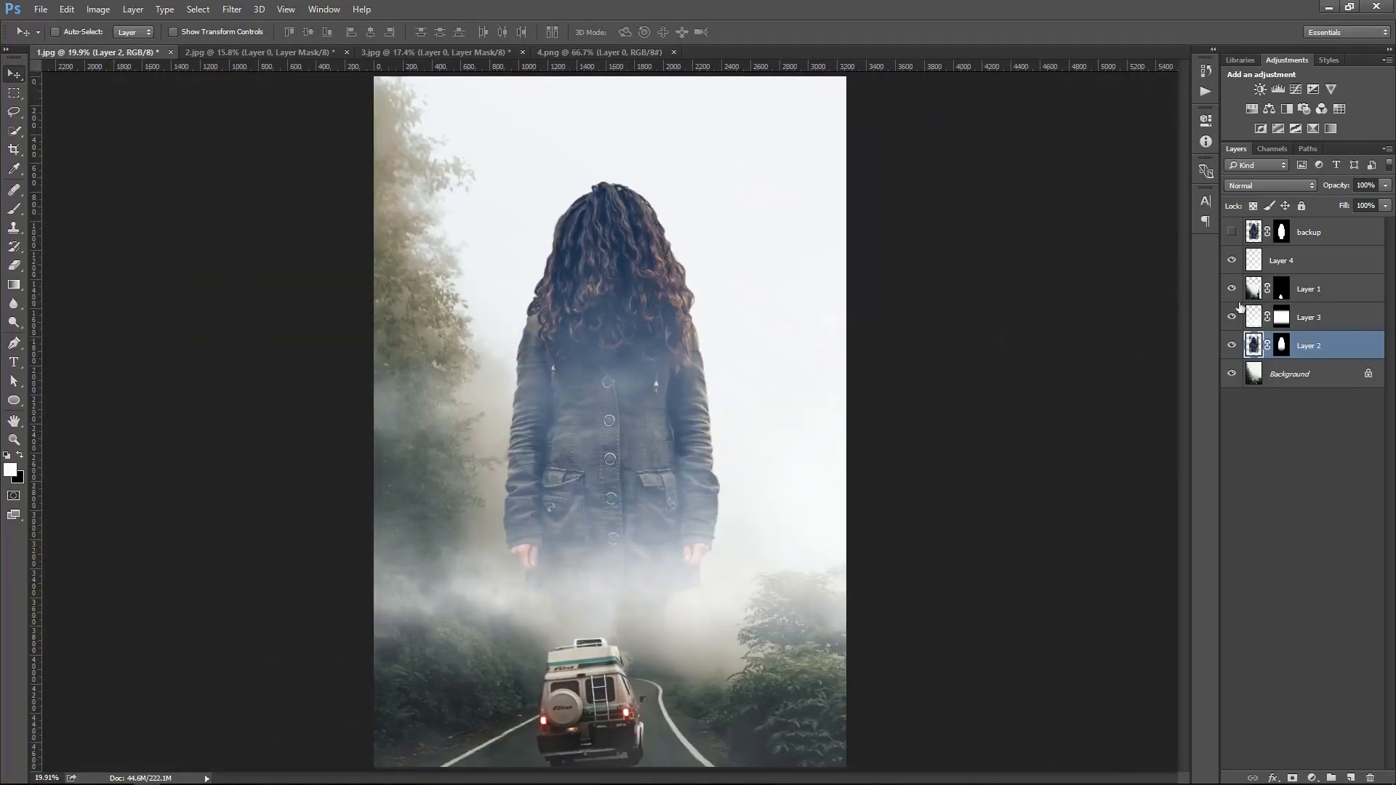
Bring the bats image from 4.png into the composite and scale it around the woman's head
click(1350, 240)
click(1356, 253)
click(573, 55)
drag(708, 418, 640, 288)
key(ctrl+t)
drag(688, 353, 765, 405)
key(Return)
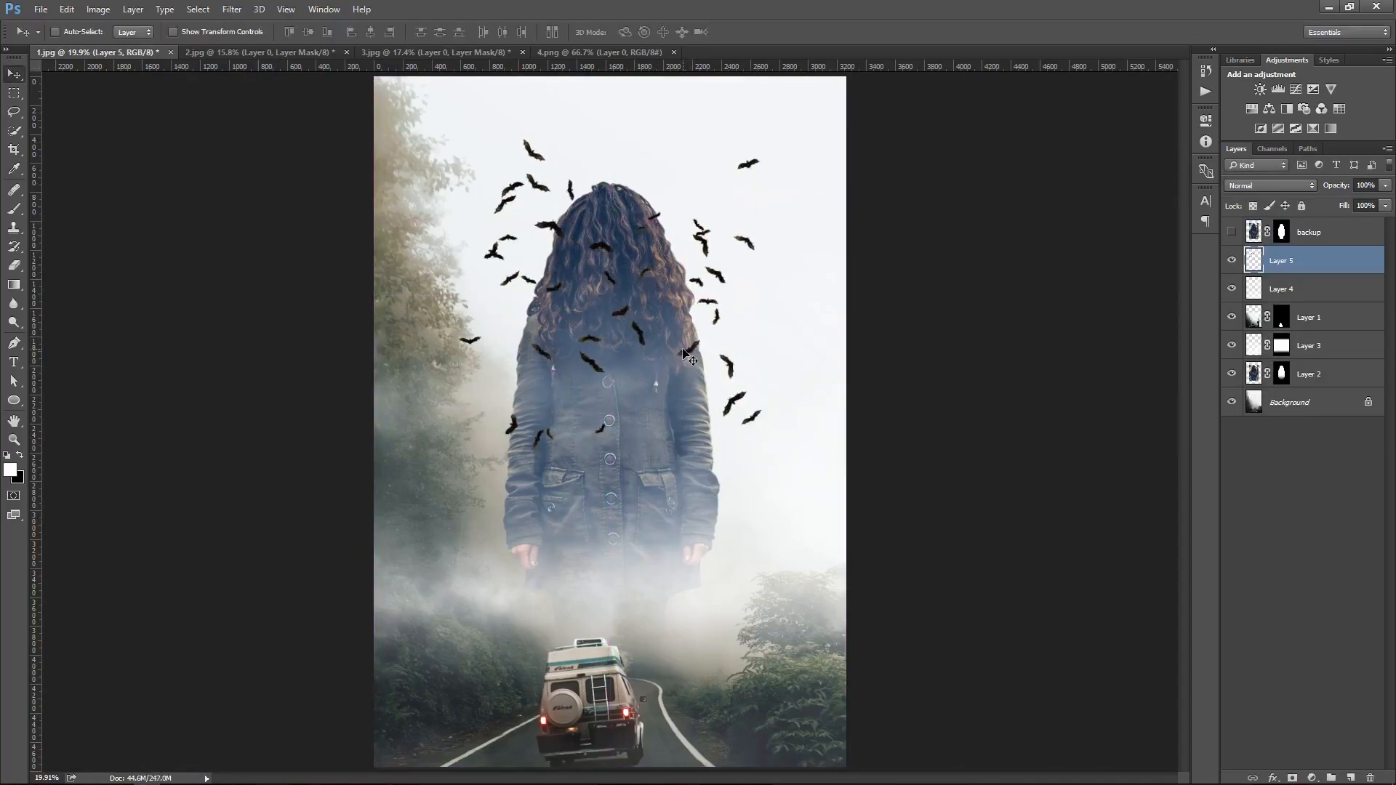
Mask the bats layer using the inverted selection of the woman's silhouette
ctrl+click(1281, 374)
key(ctrl+shift+i)
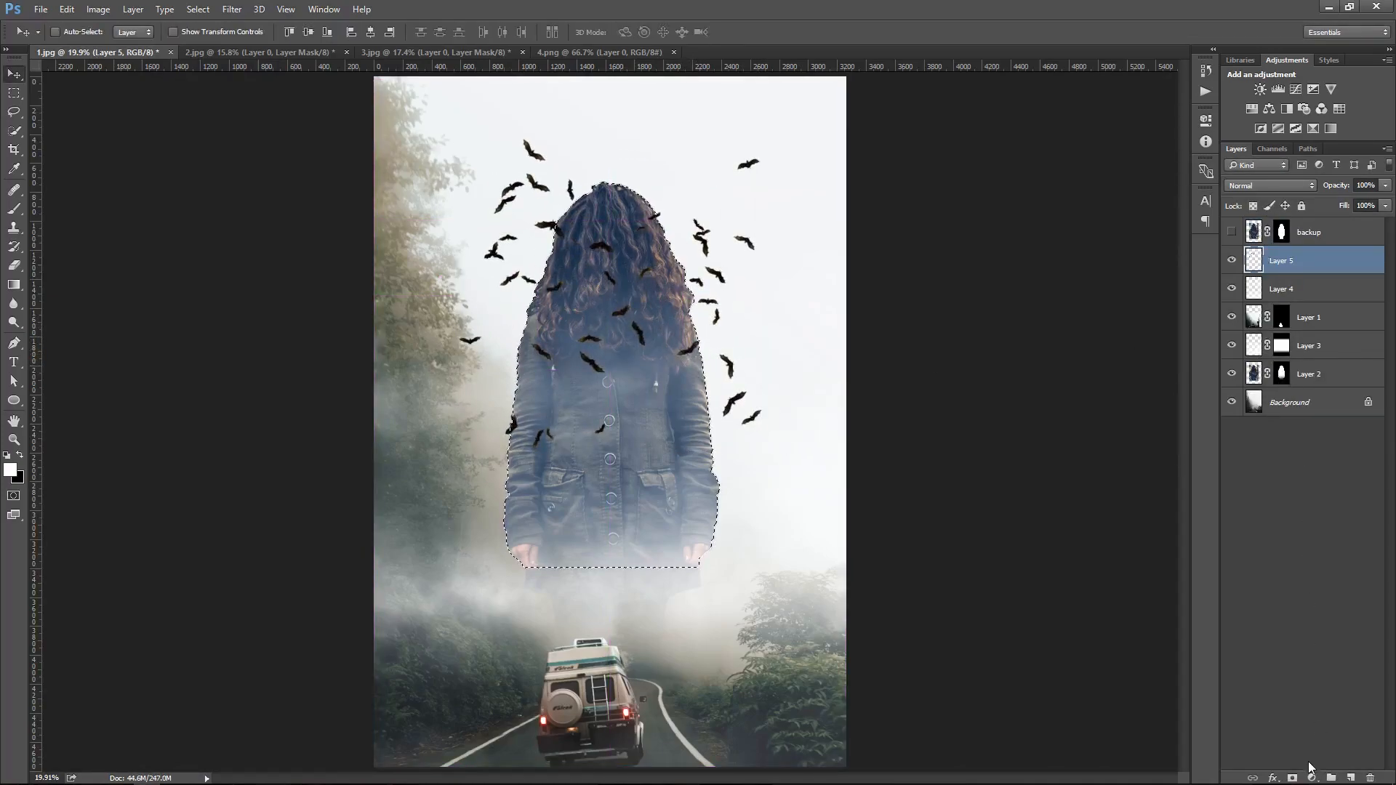
click(1293, 777)
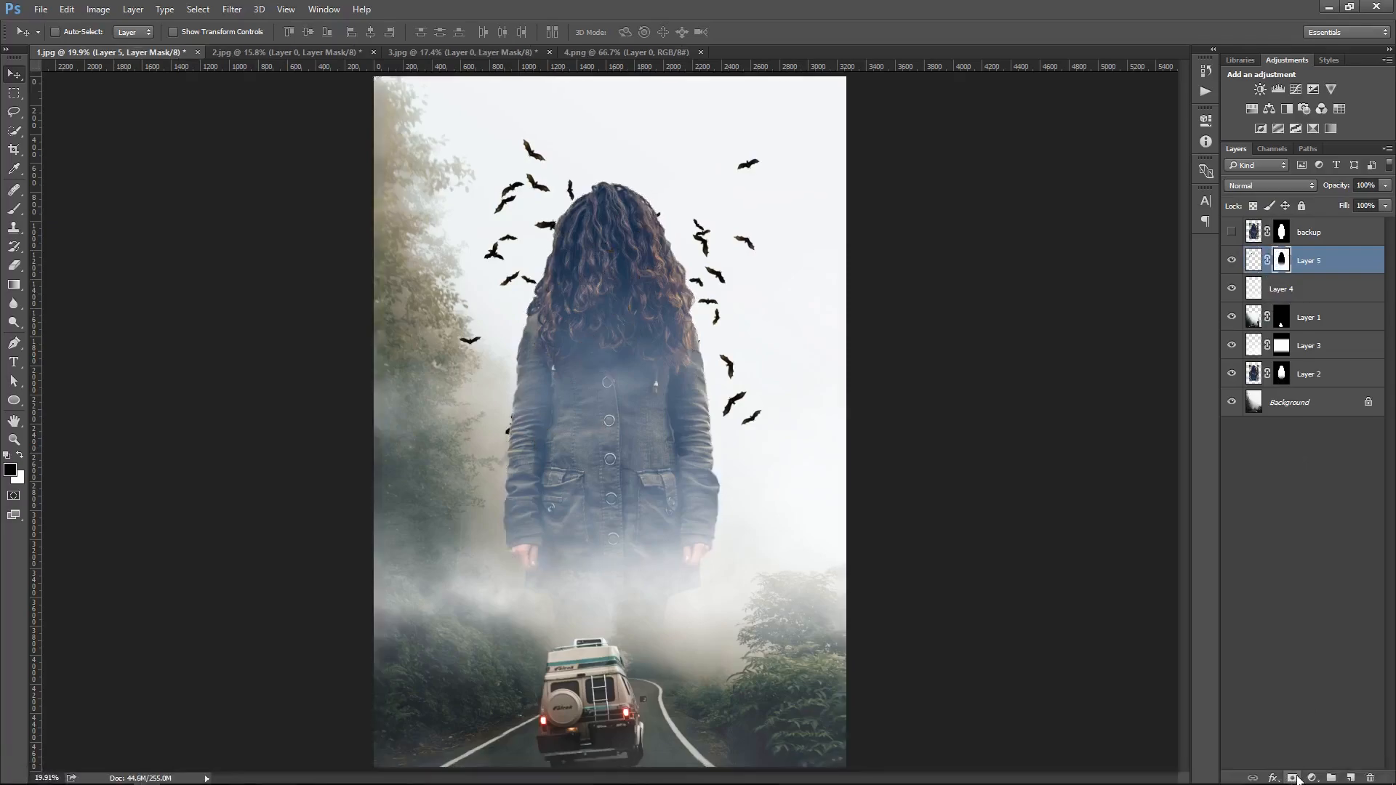
Move the bats layer below the woman's layer and toggle it to compare
click(1345, 234)
click(1361, 263)
drag(1361, 262, 1338, 359)
key(ctrl+bracketleft)
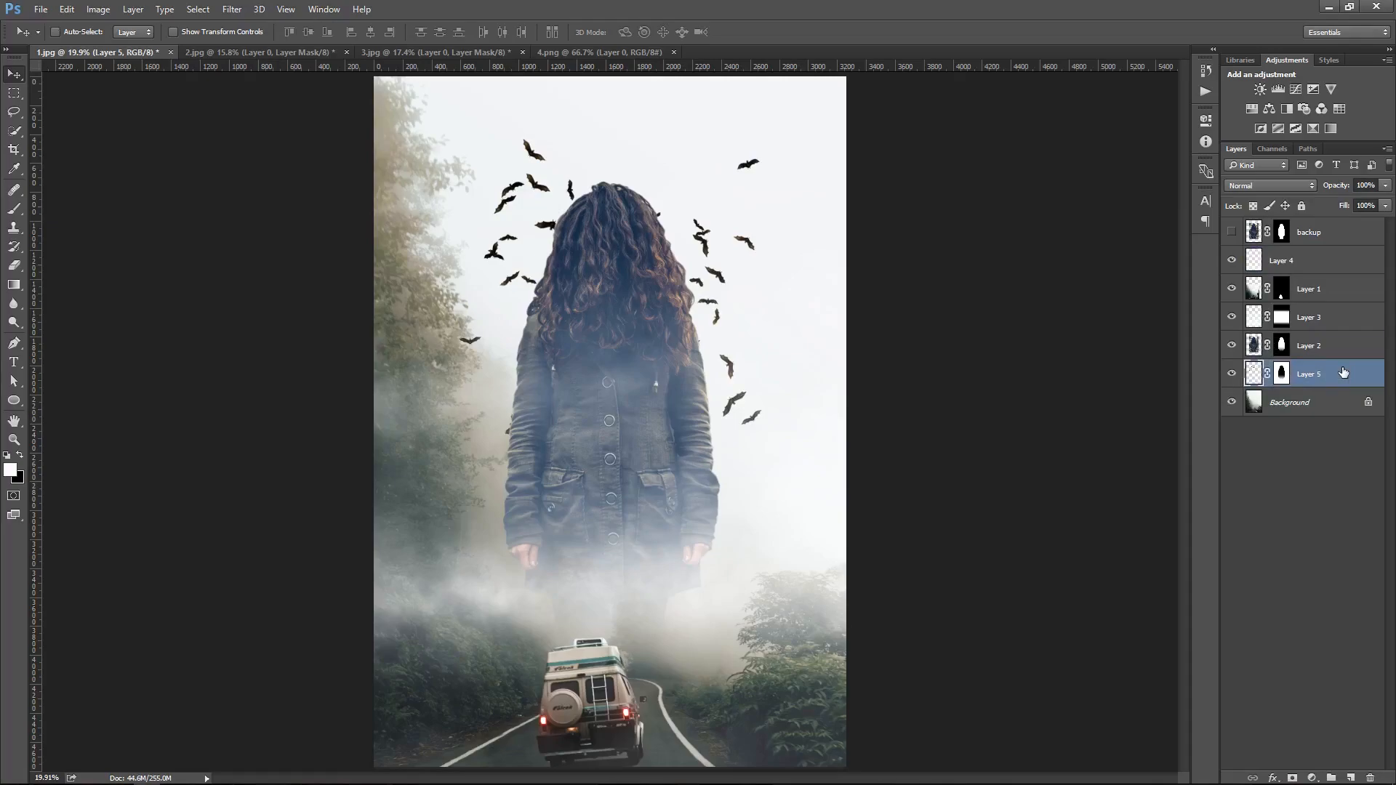
click(1231, 374)
click(1232, 373)
Duplicate Layer 3, place the copy beneath the woman's layer, and shift it upward
click(1329, 263)
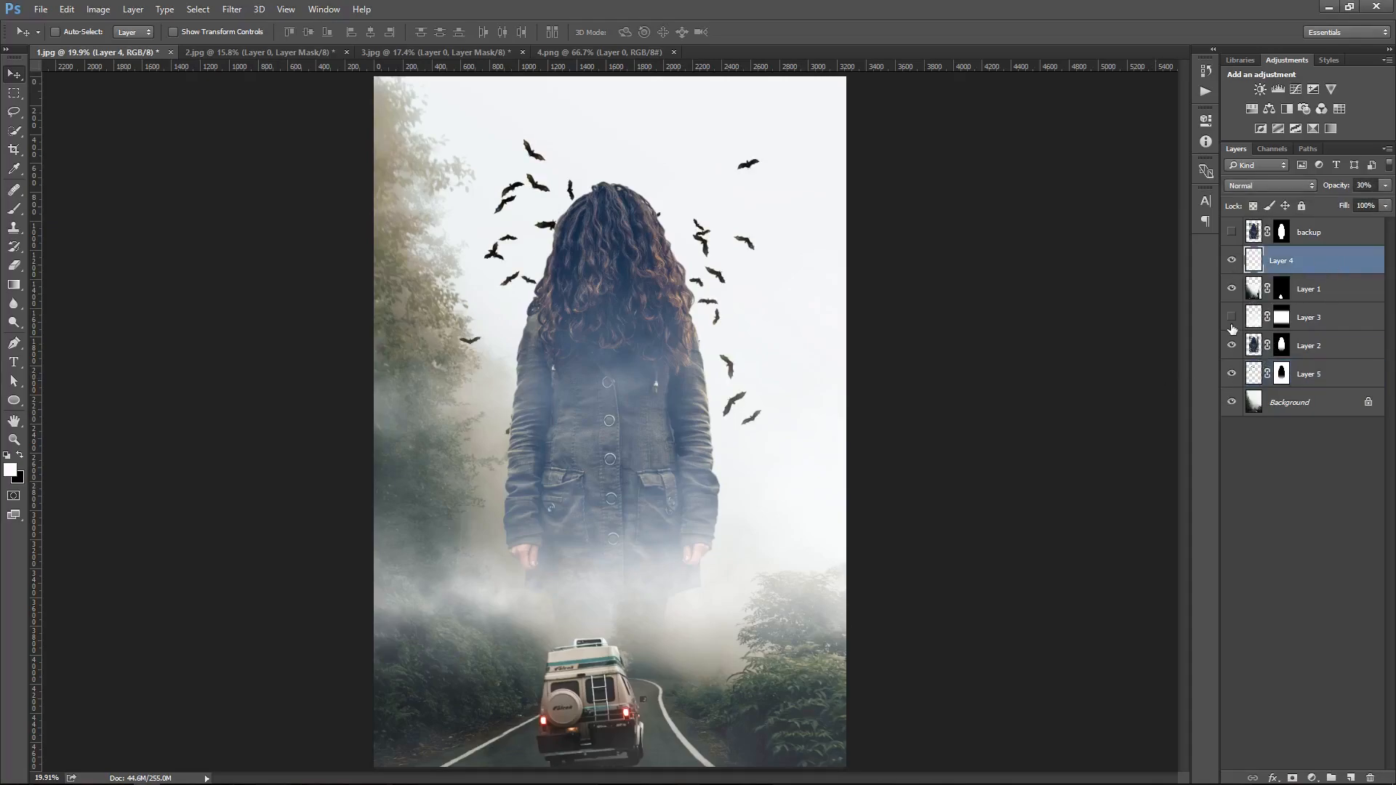
click(1368, 331)
key(ctrl+j)
key(ctrl+bracketleft)
key(ctrl+bracketleft)
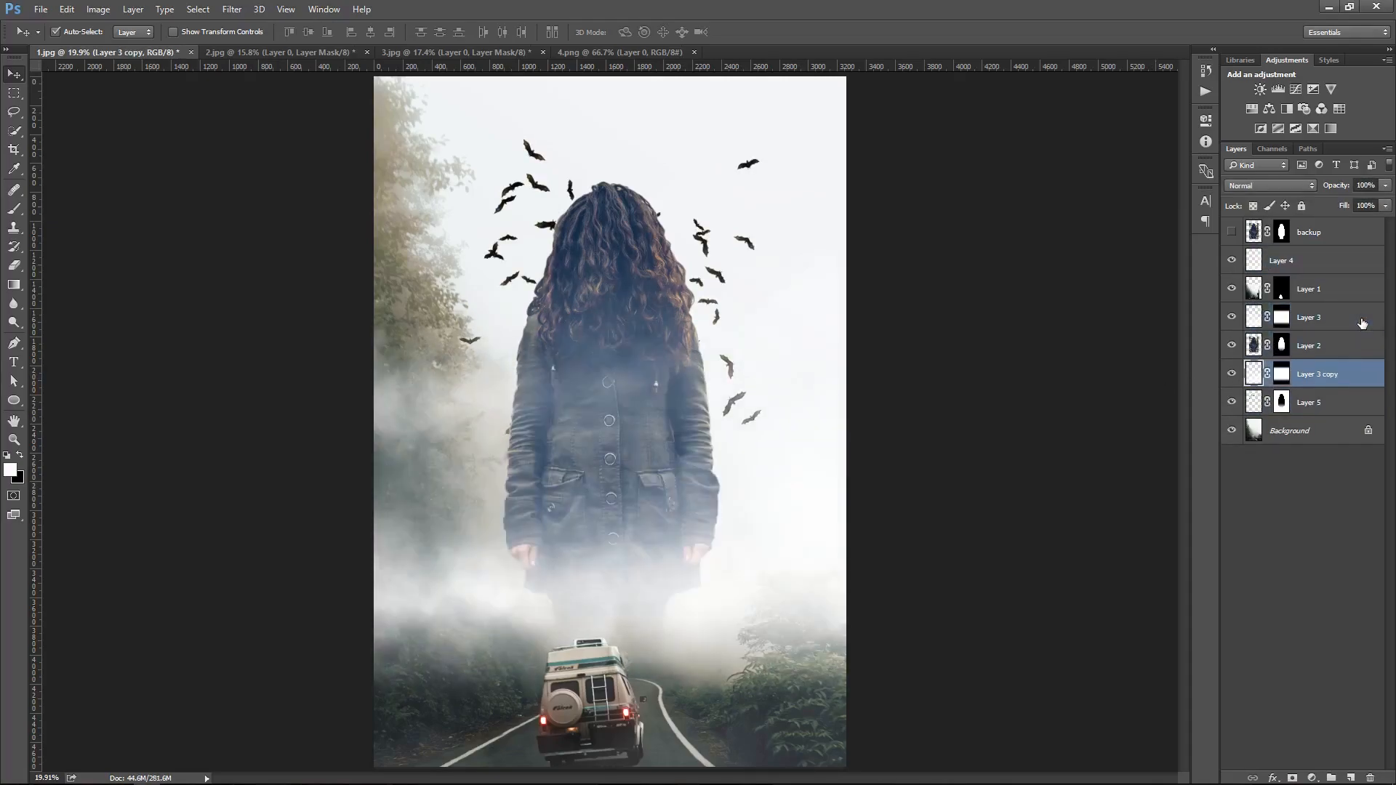
click(1231, 375)
click(1230, 375)
click(1231, 375)
click(1231, 376)
drag(772, 560, 815, 340)
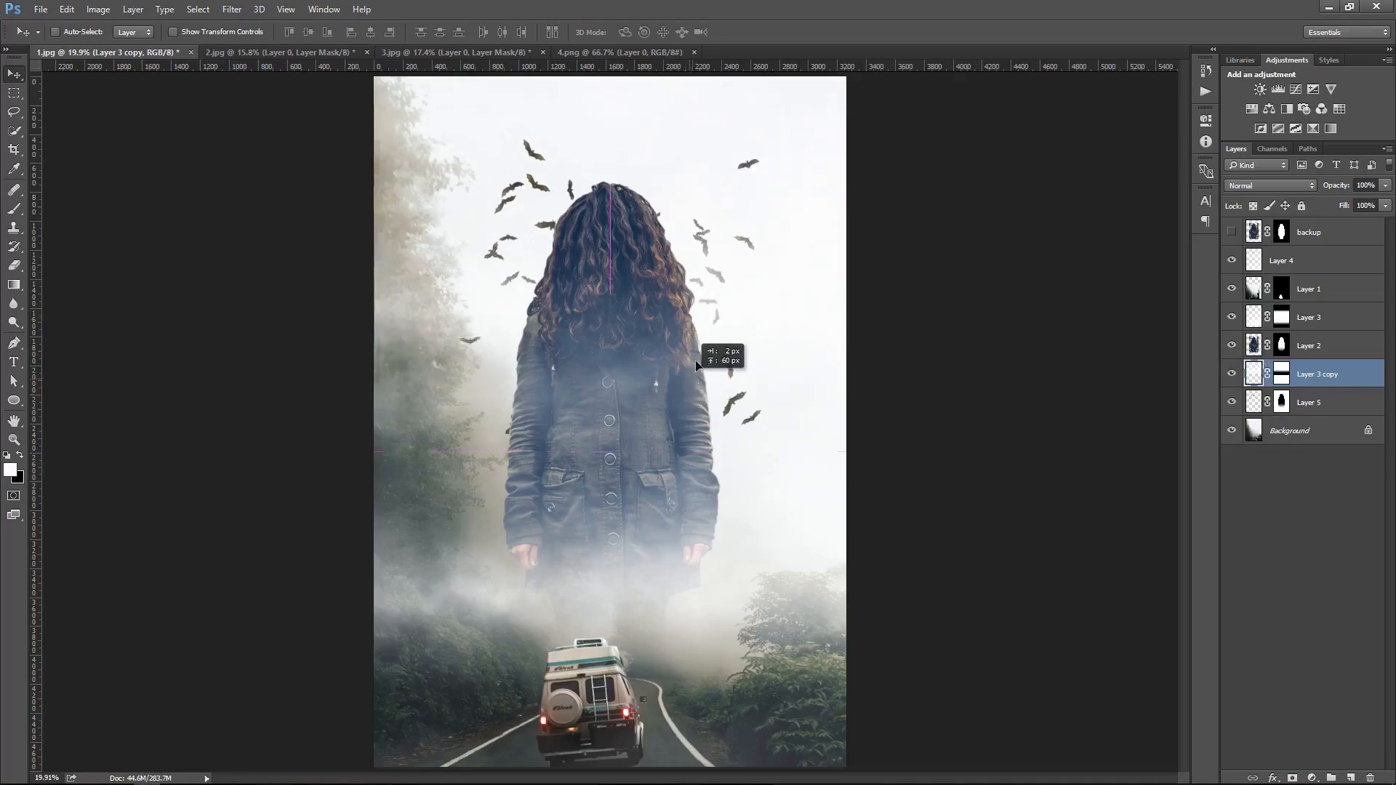
Apply a Gaussian Blur to the bats layer and reduce its opacity
click(1327, 324)
click(1346, 406)
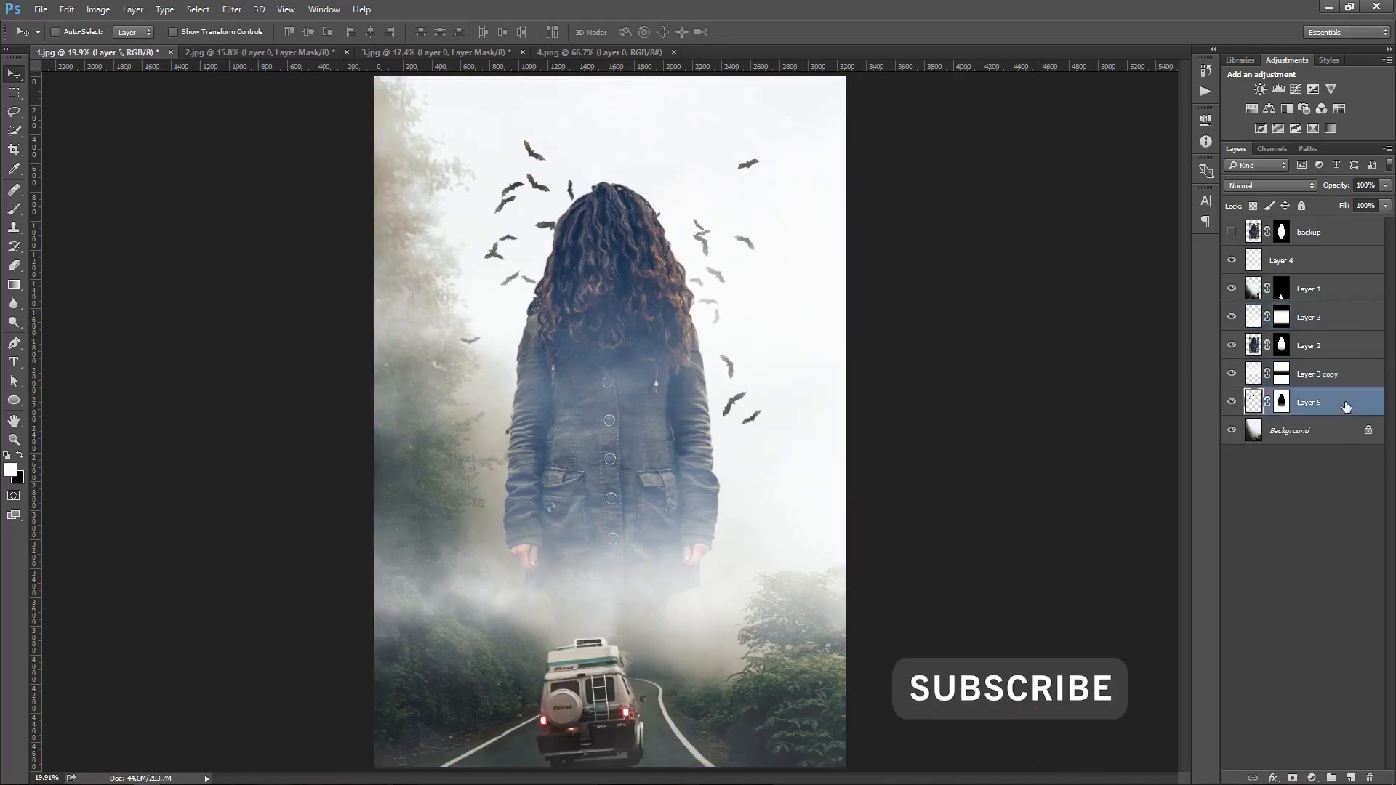
click(232, 8)
mouse_move(306, 169)
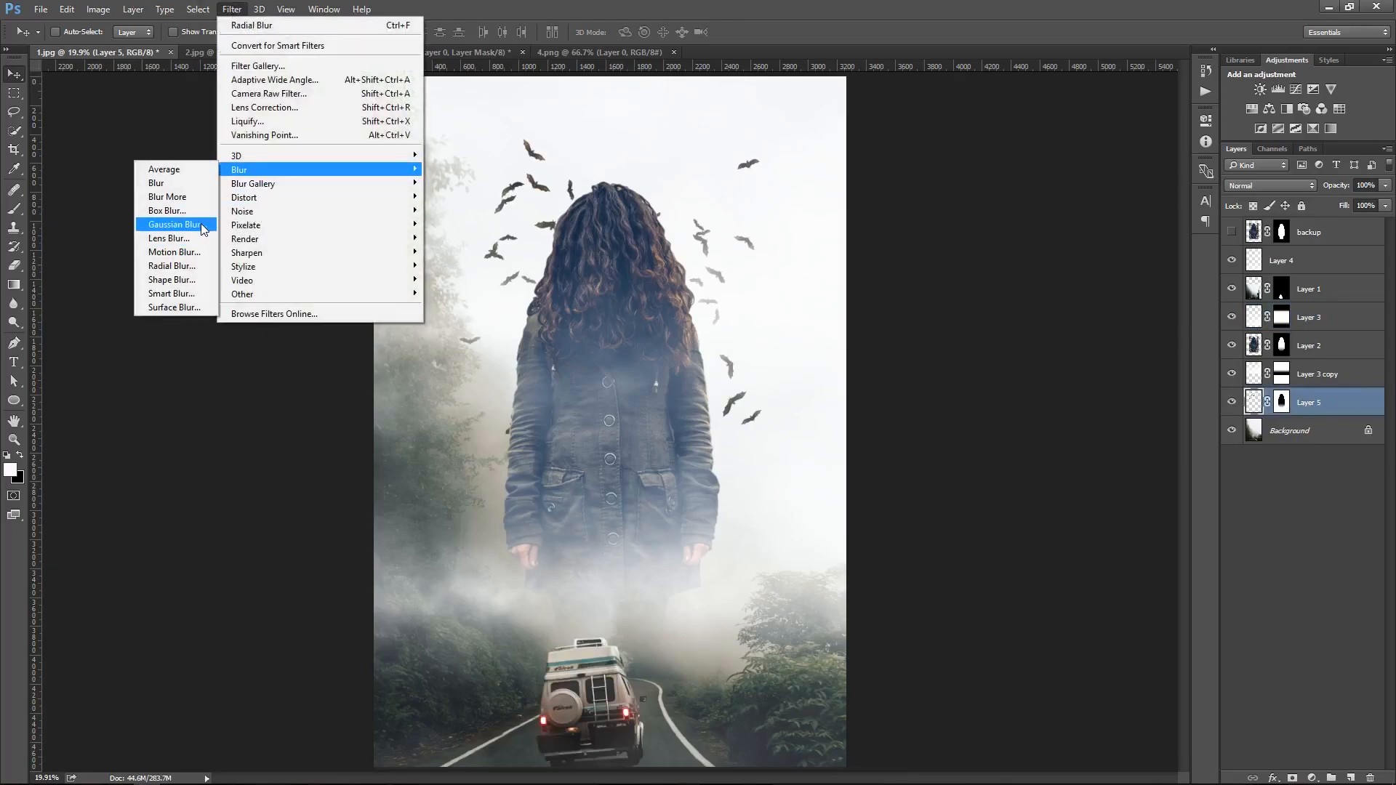
click(202, 227)
drag(892, 368, 857, 367)
click(1046, 171)
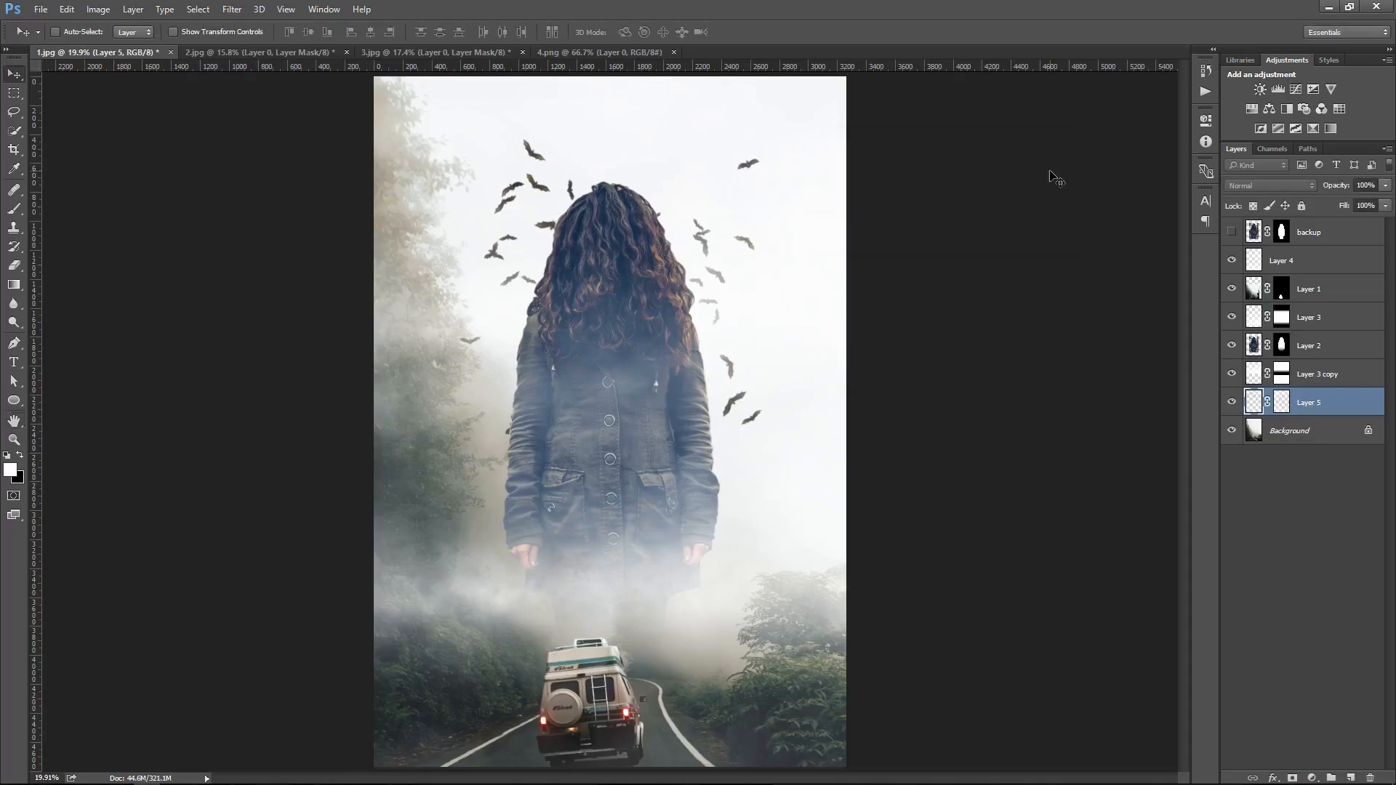
key(5)
key(8)
Stamp all visible layers into a new layer named Final
key(ctrl+alt+shift+e)
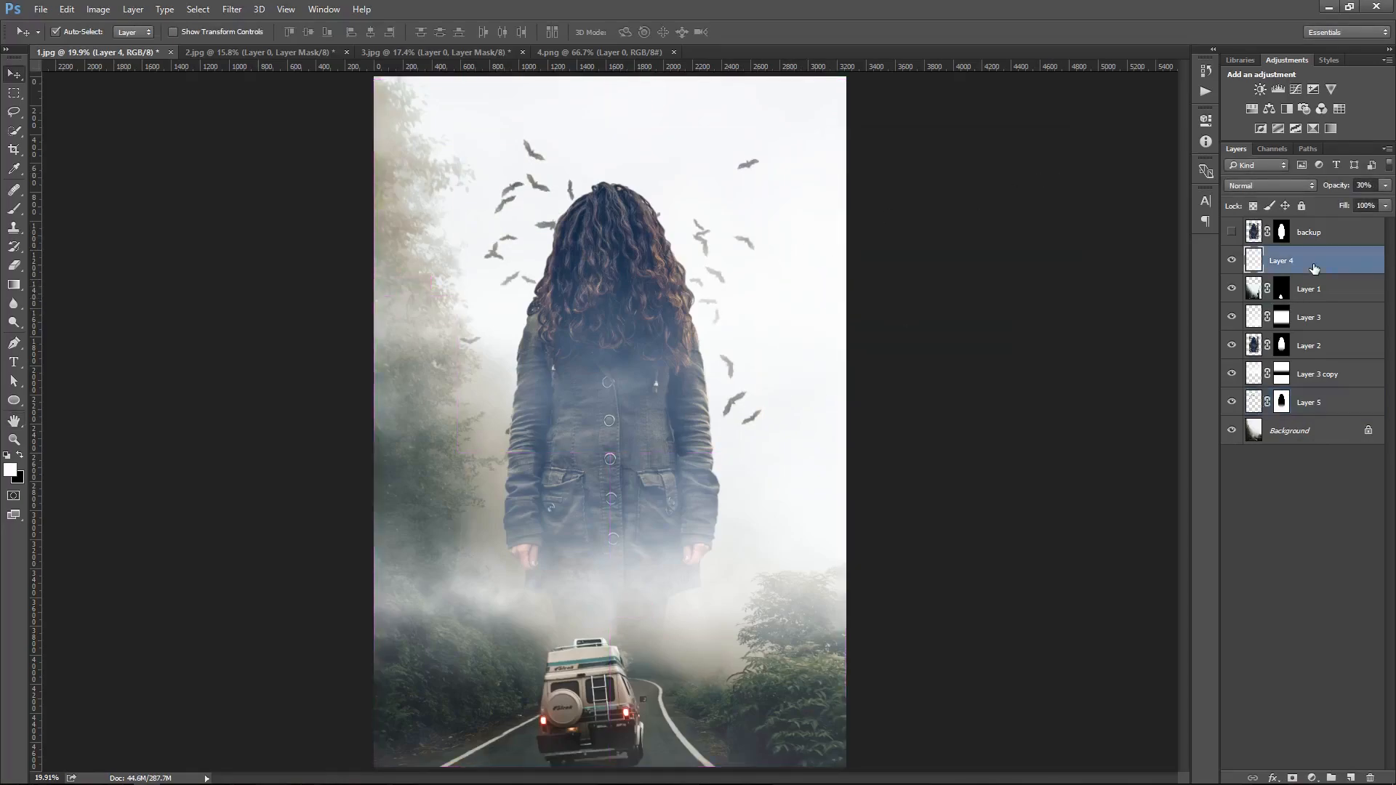
double_click(1283, 261)
text(Final)
key(Return)
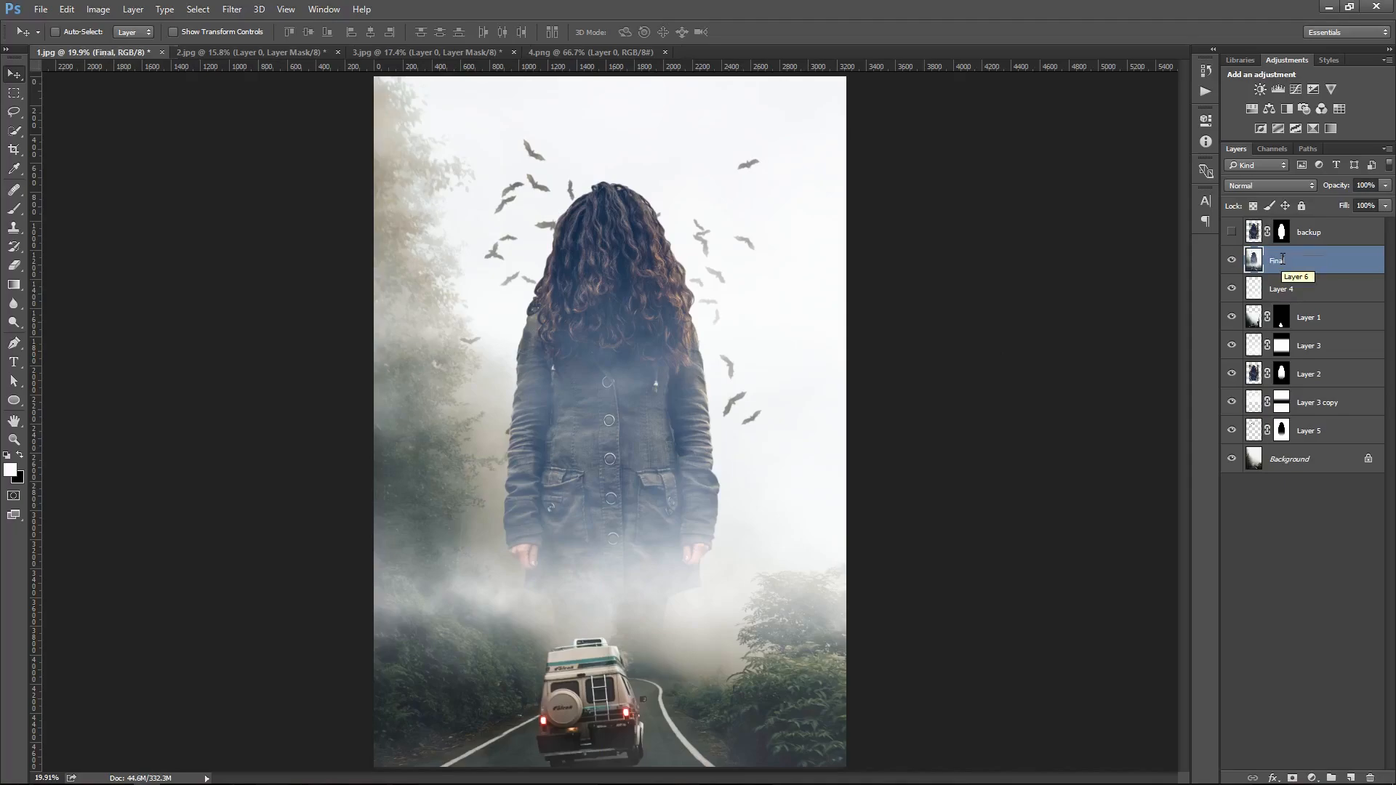
Duplicate the Final layer and name the copy Filter
key(ctrl+j)
double_click(1283, 260)
text(Filter)
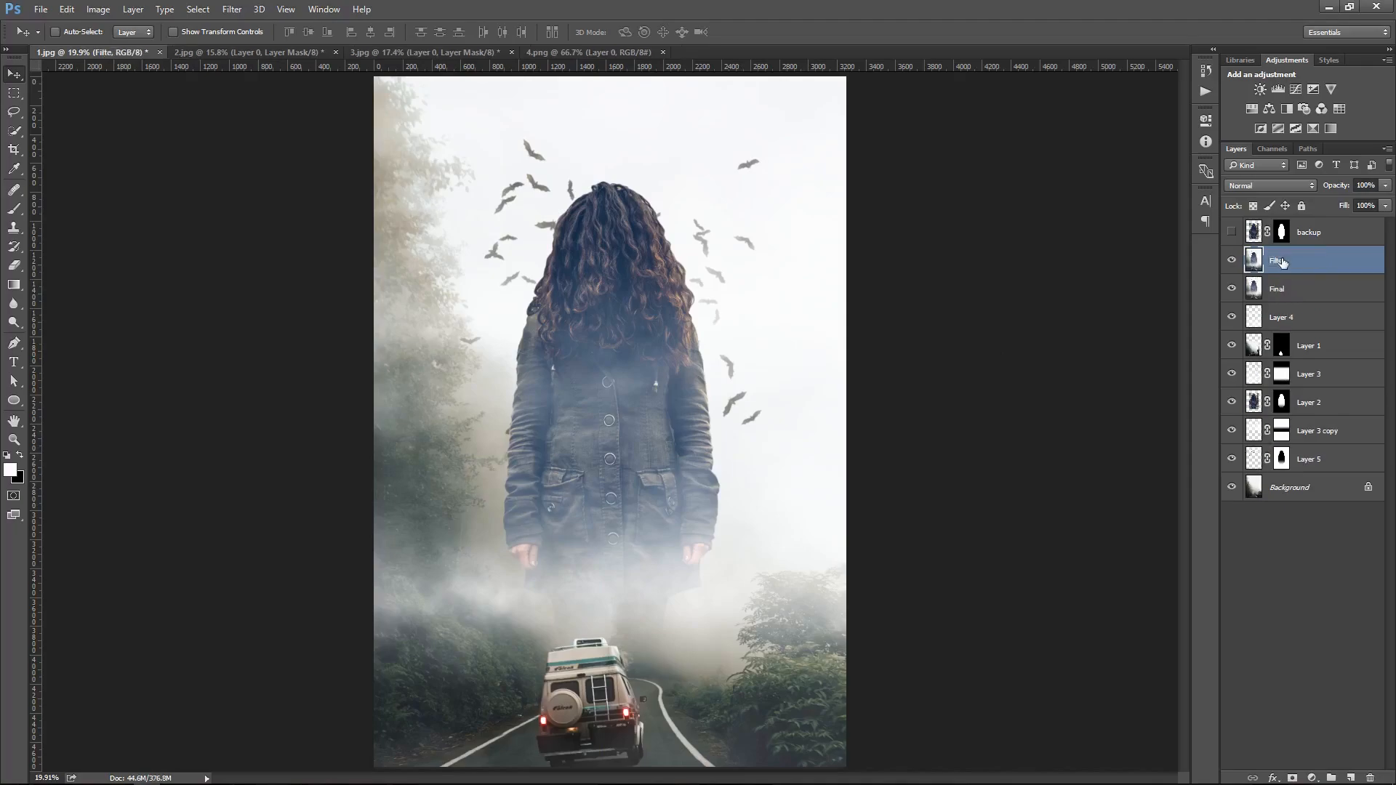
key(Return)
Open Camera Raw Filter on the Filter layer with temperature -8, tint +8, exposure +0.15 and contrast +16
click(231, 9)
click(256, 94)
drag(1286, 206, 1302, 366)
Lower the clarity and set vibrance to +8 and saturation to -4 in Camera Raw
drag(1285, 416, 1240, 430)
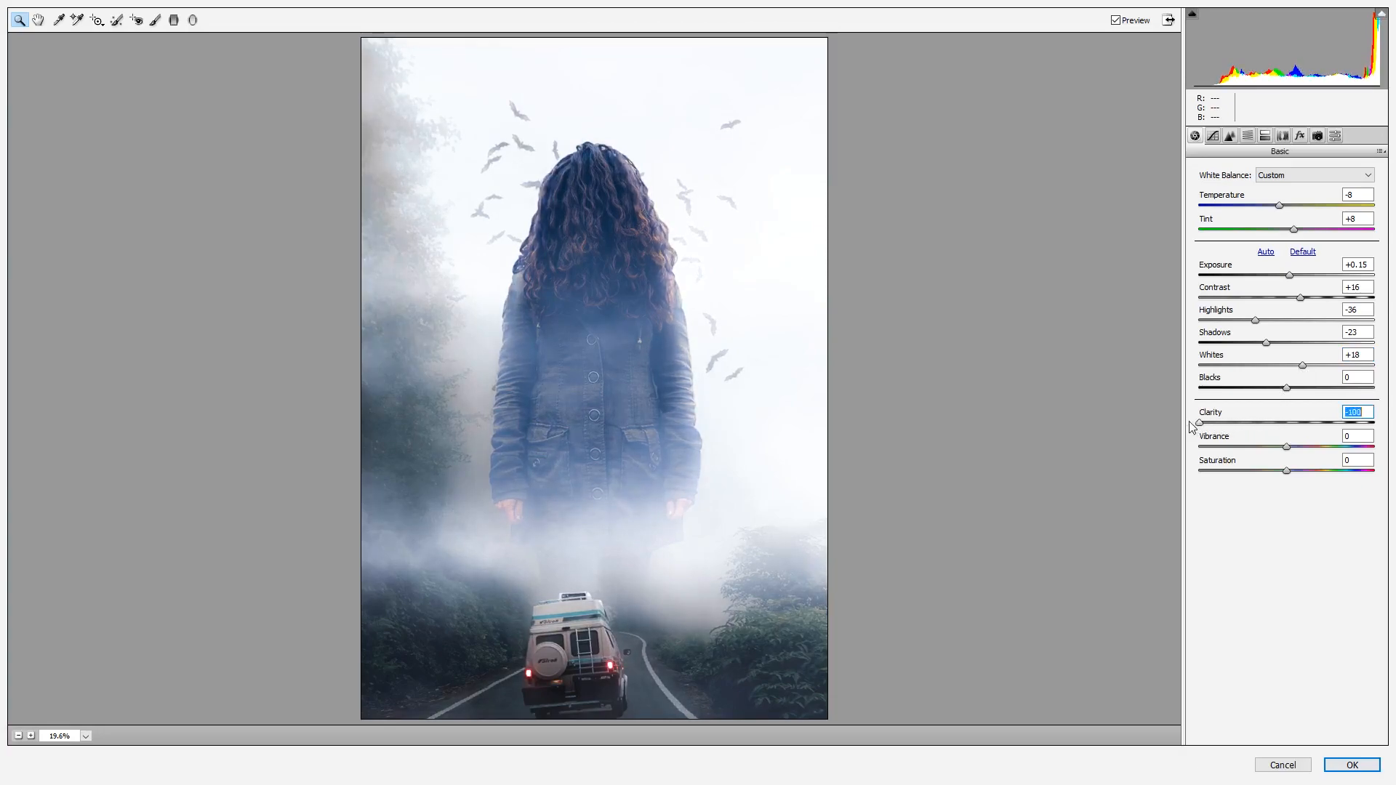
mouse_move(1221, 430)
mouse_down()
mouse_move(1201, 430)
mouse_move(1241, 430)
mouse_up()
click(1287, 447)
mouse_move(1286, 470)
mouse_down()
mouse_move(1262, 473)
mouse_move(1284, 477)
mouse_move(1296, 456)
mouse_up()
click(1229, 430)
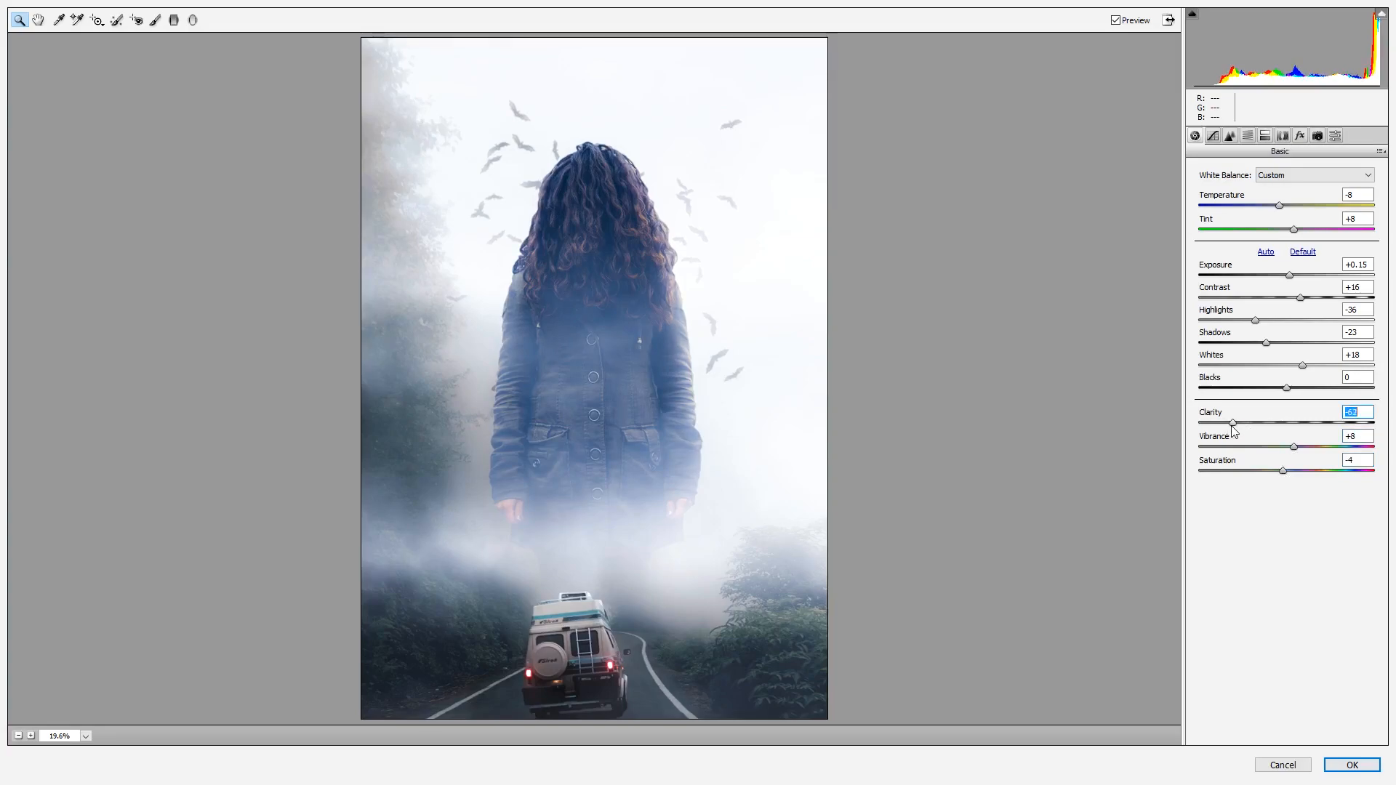
Set sharpening amount to 64 and add luminance noise reduction in the Detail panel
click(1229, 136)
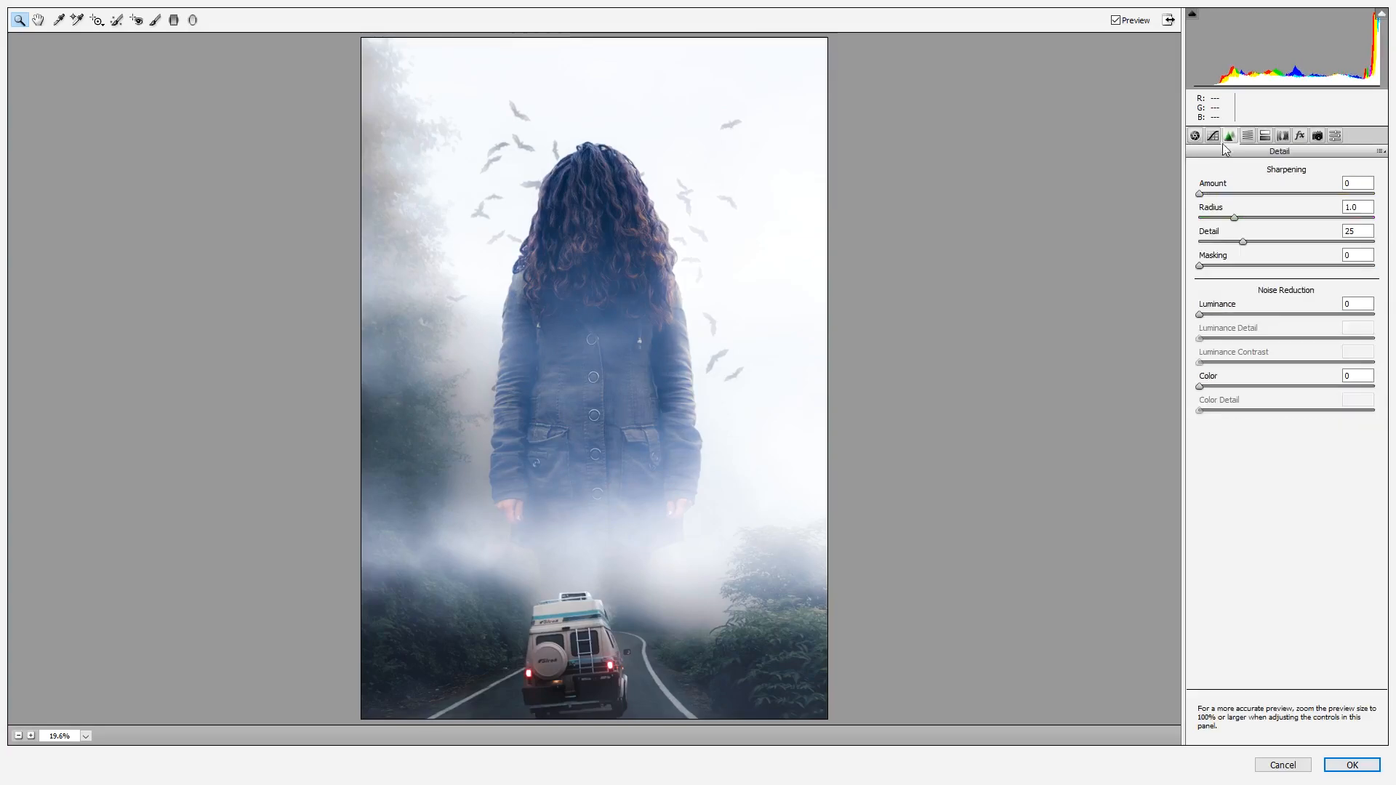
click(1258, 316)
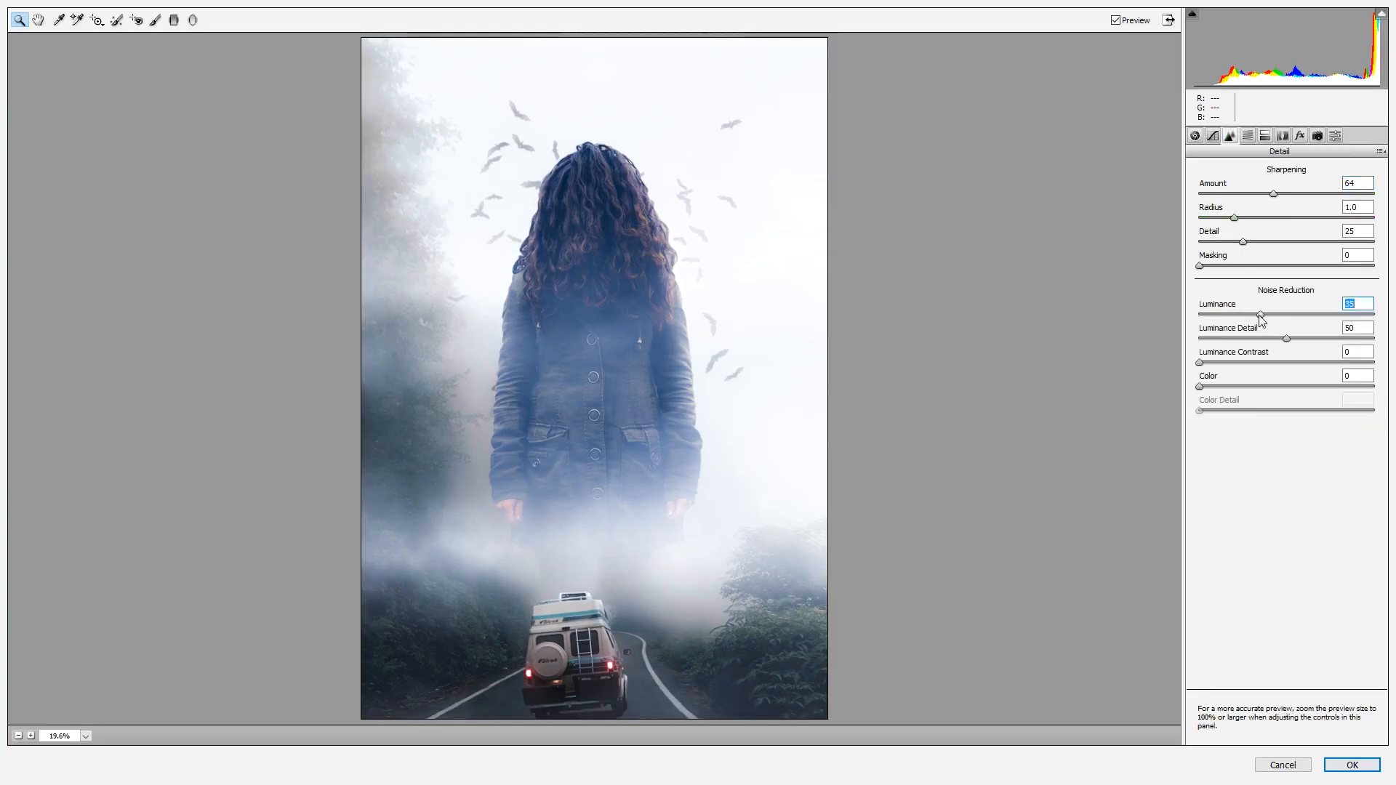
Shift HSL hues: reds -100, oranges -100, yellows -46, greens +100
click(1247, 138)
drag(1294, 266, 1394, 269)
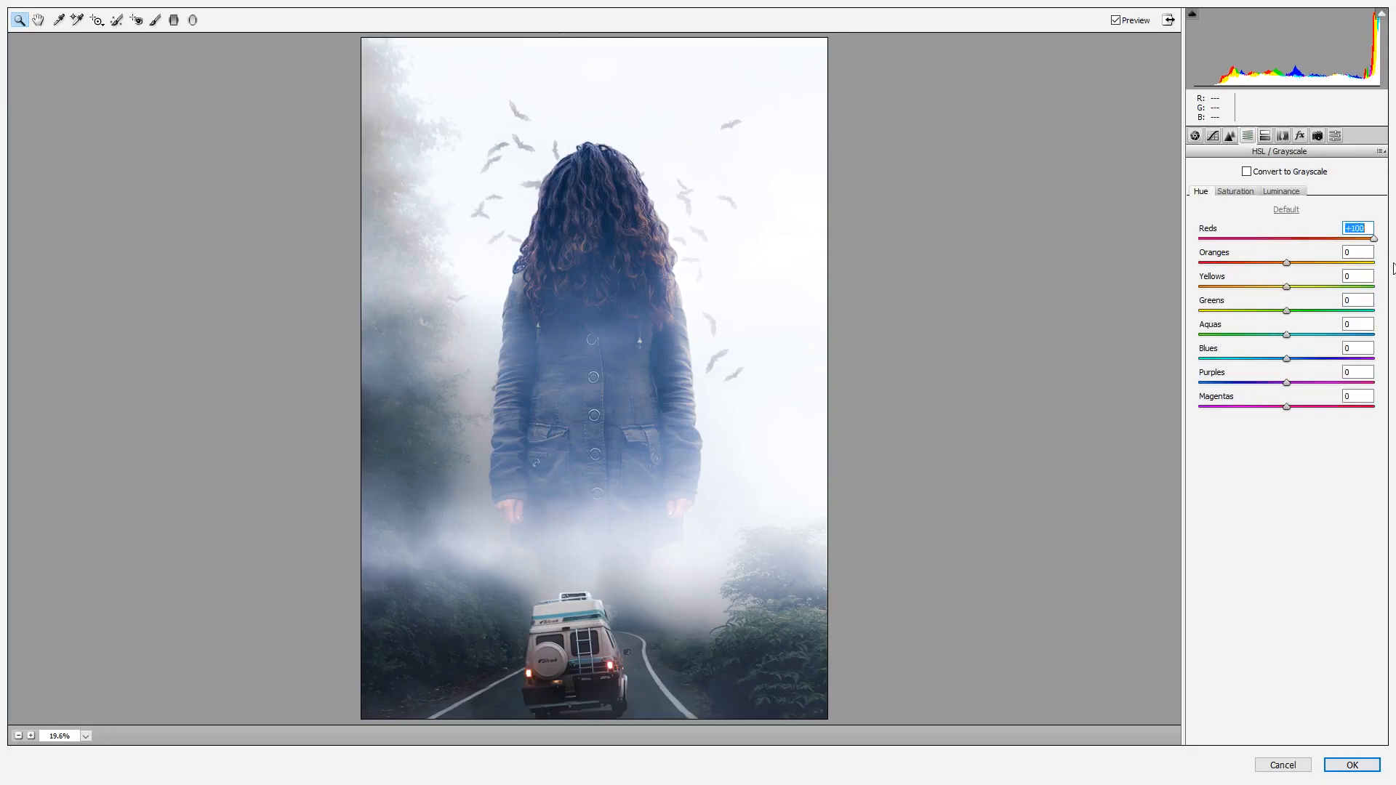
drag(1286, 264, 1183, 266)
drag(1286, 288, 1166, 289)
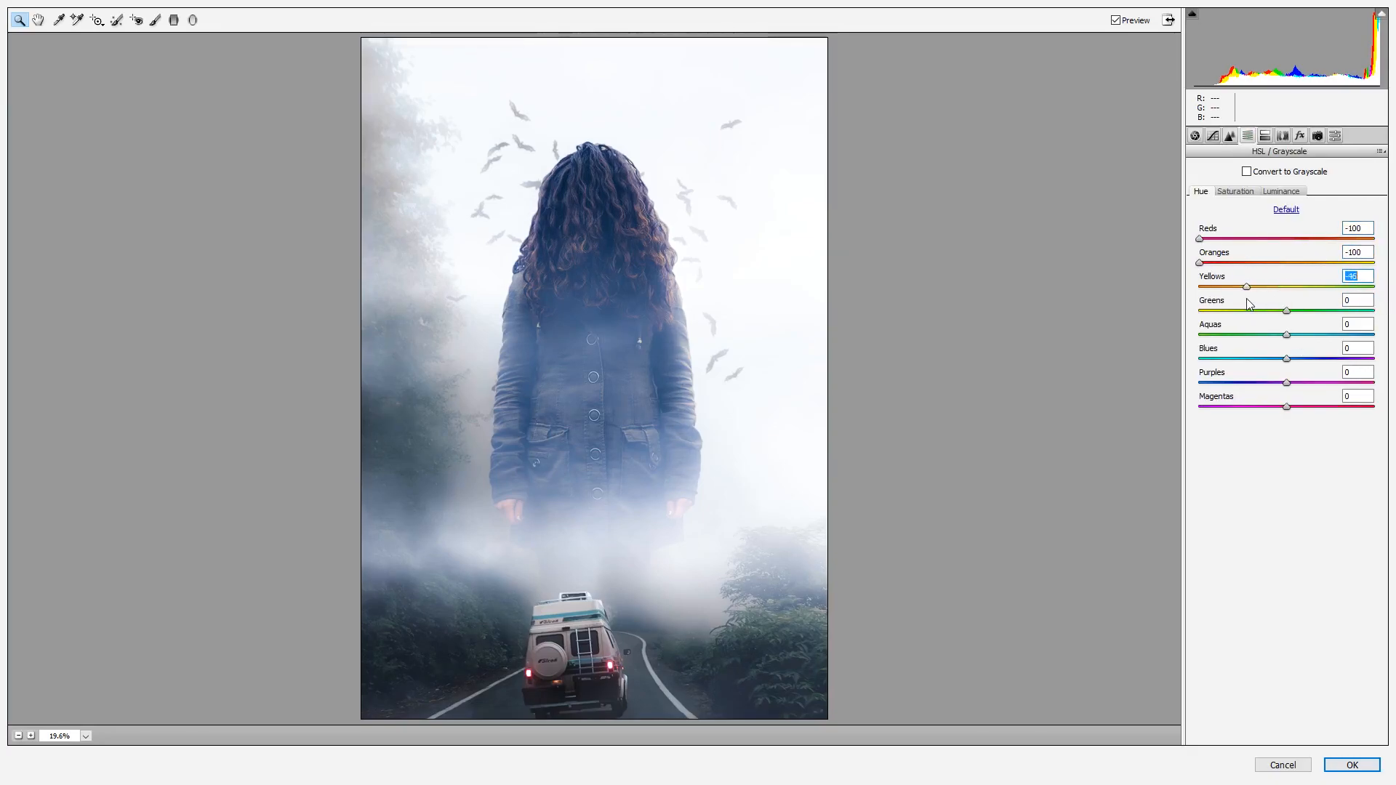
drag(1286, 311, 1206, 336)
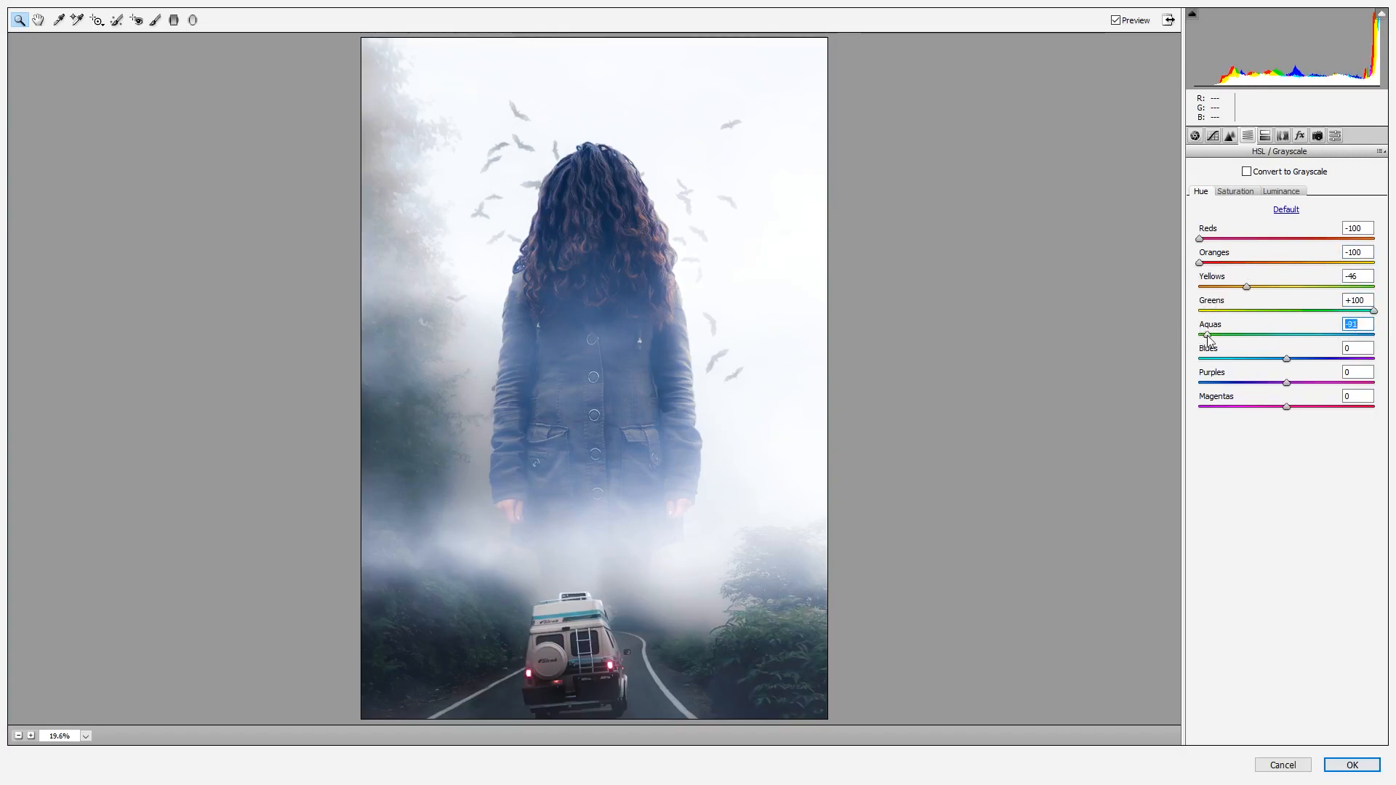
Raise yellow saturation to +35 and boost red saturation, then apply the Camera Raw filter
click(1239, 192)
drag(1286, 287, 1317, 287)
drag(1287, 238, 1364, 240)
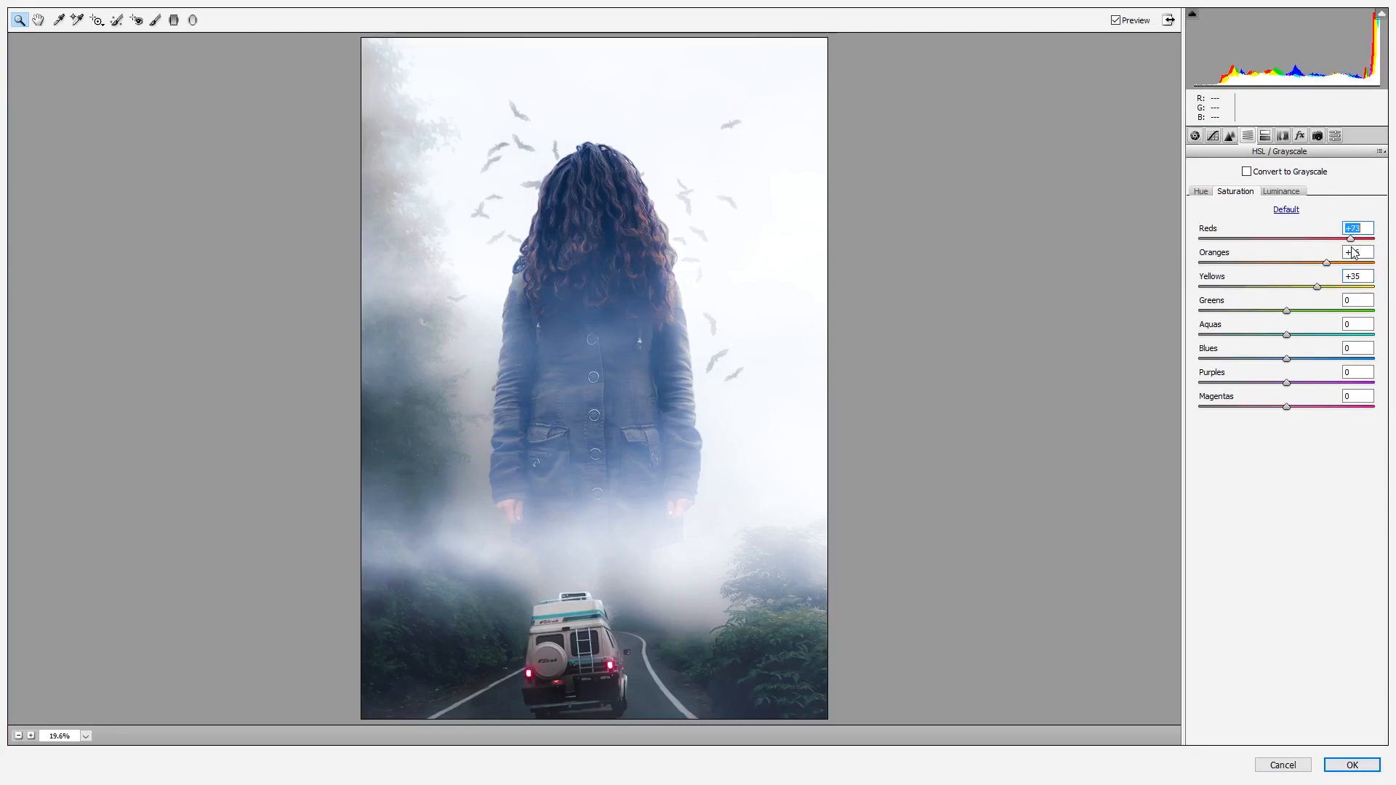
key(Return)
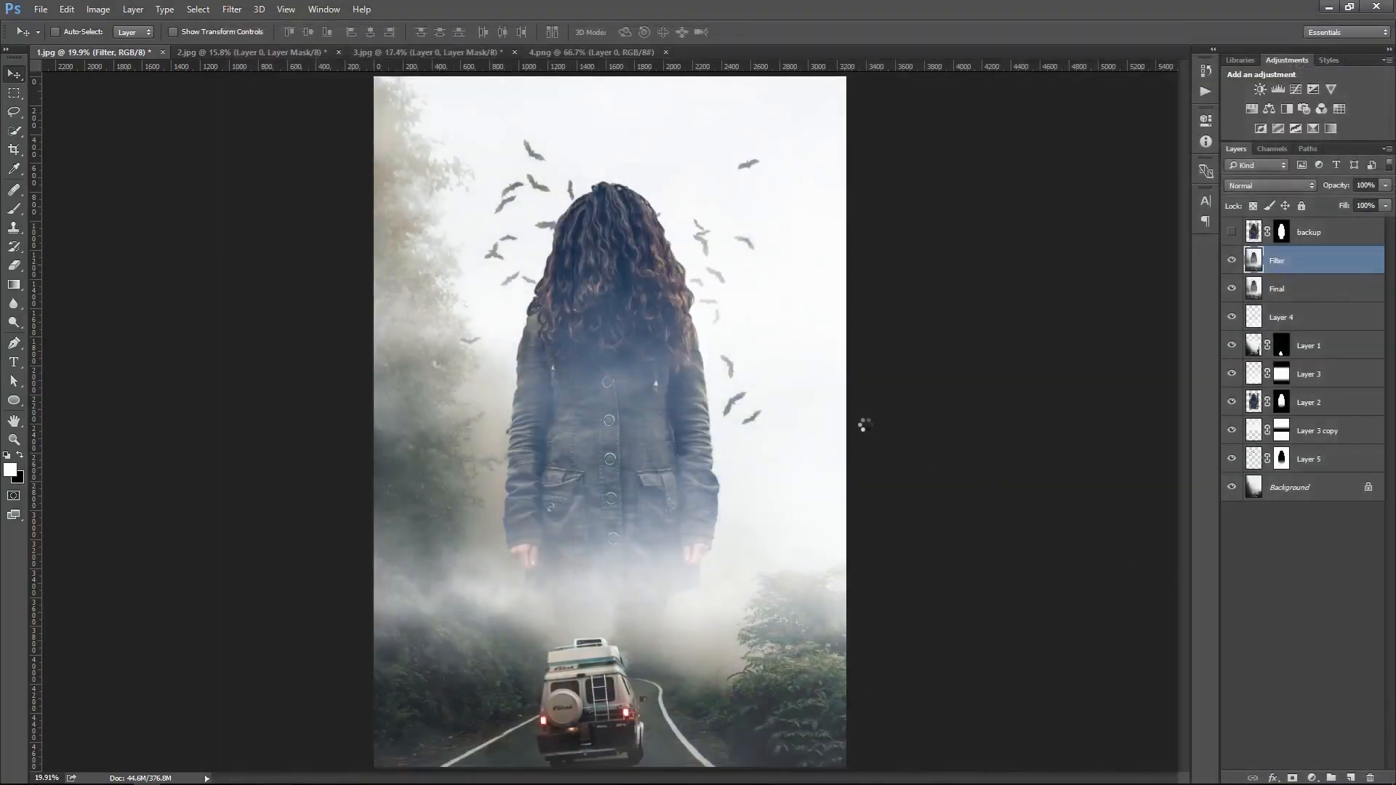
Compare the image with and without the Filter layer at closer zoom on the woman and van
drag(609, 330, 704, 402)
right_click(697, 300)
click(712, 311)
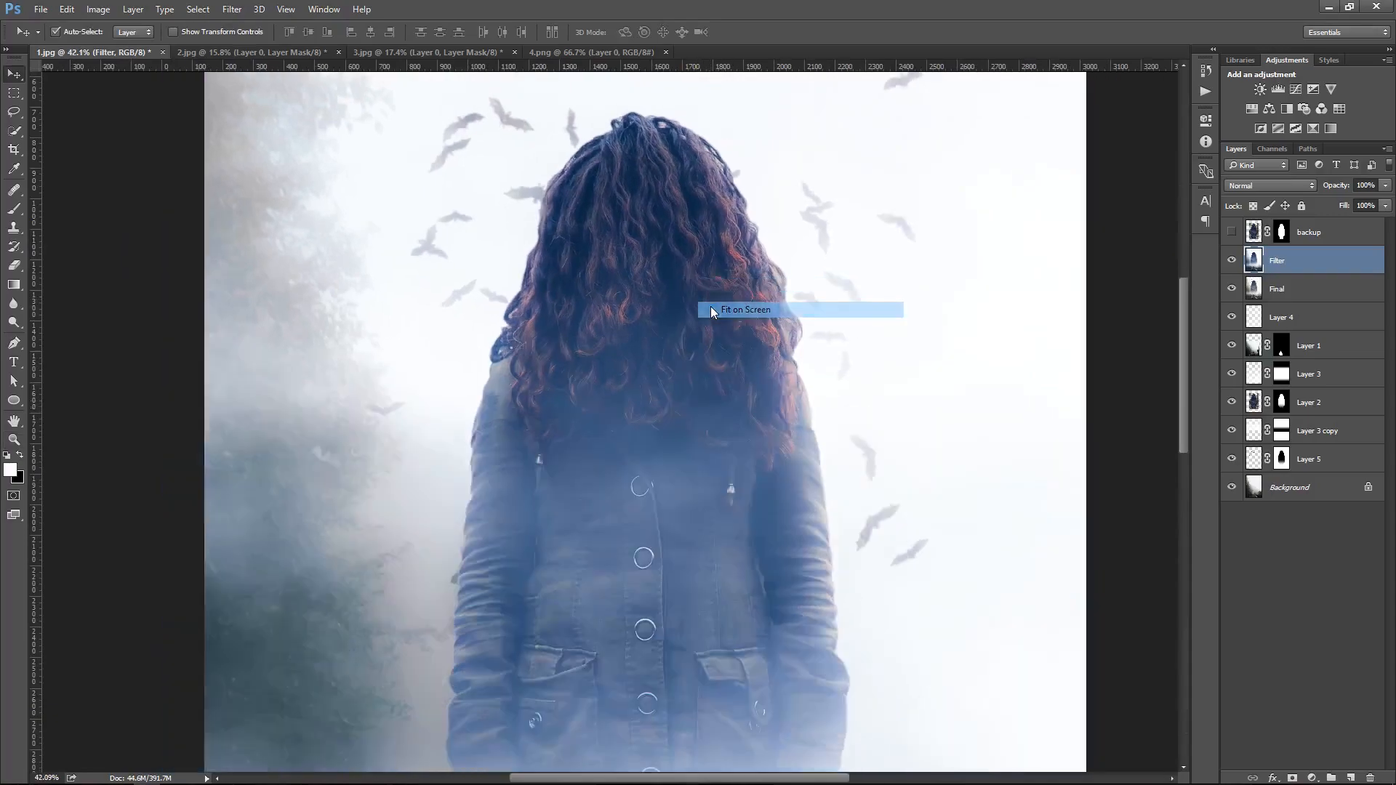
click(1231, 260)
click(1231, 260)
click(1230, 260)
click(1231, 261)
drag(583, 720, 746, 483)
right_click(746, 482)
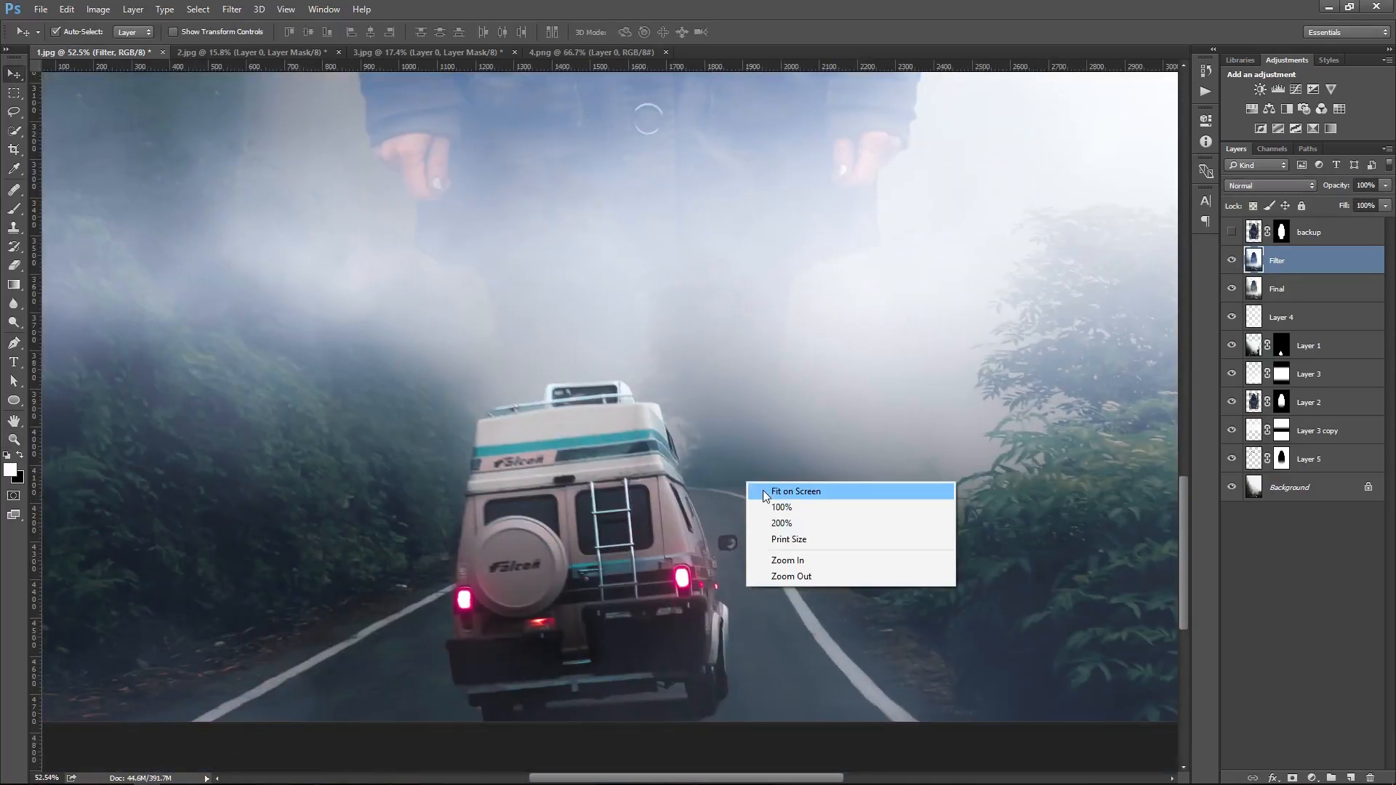
click(766, 492)
click(1231, 260)
click(1231, 261)
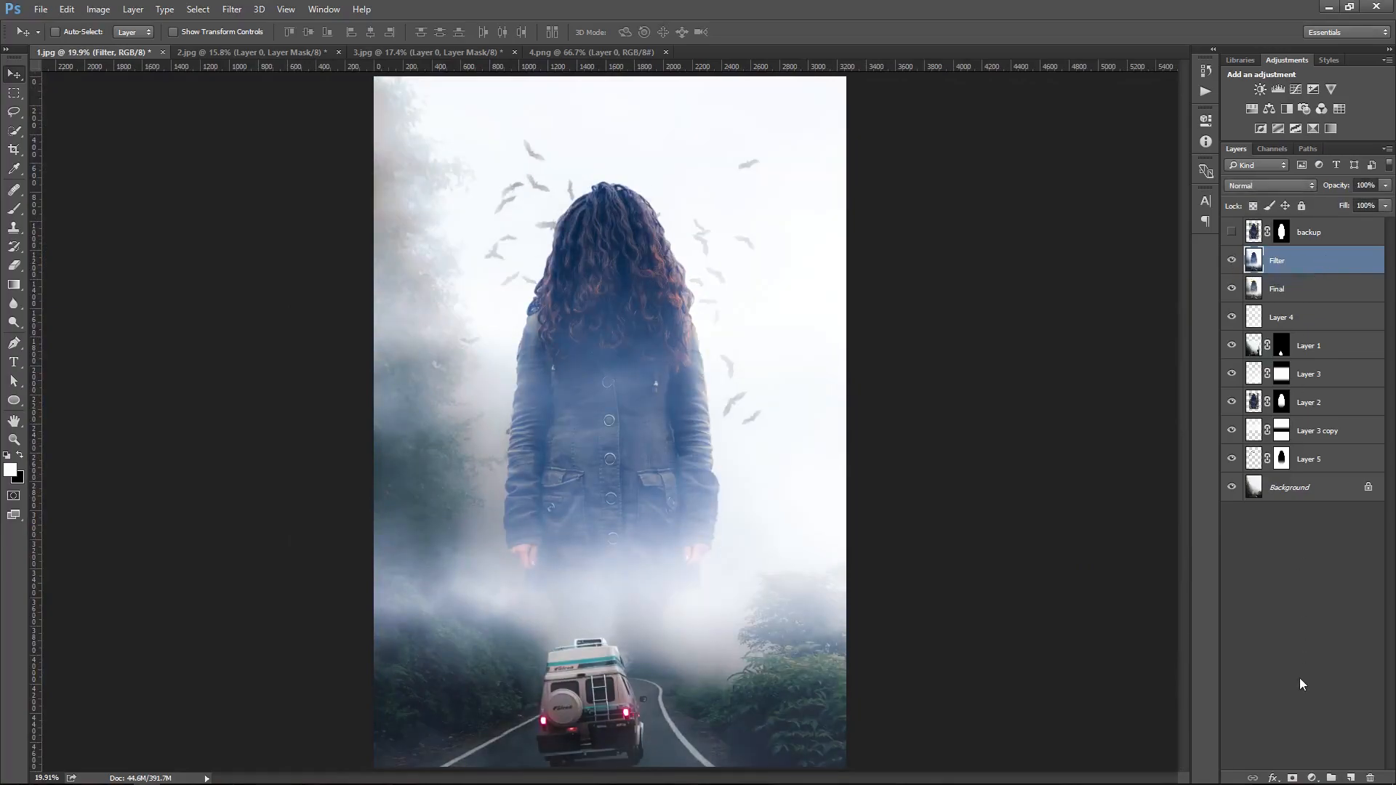
Add a Color Lookup adjustment layer using the Fuji F125 Kodak 3DLUT file
click(1312, 778)
click(1298, 684)
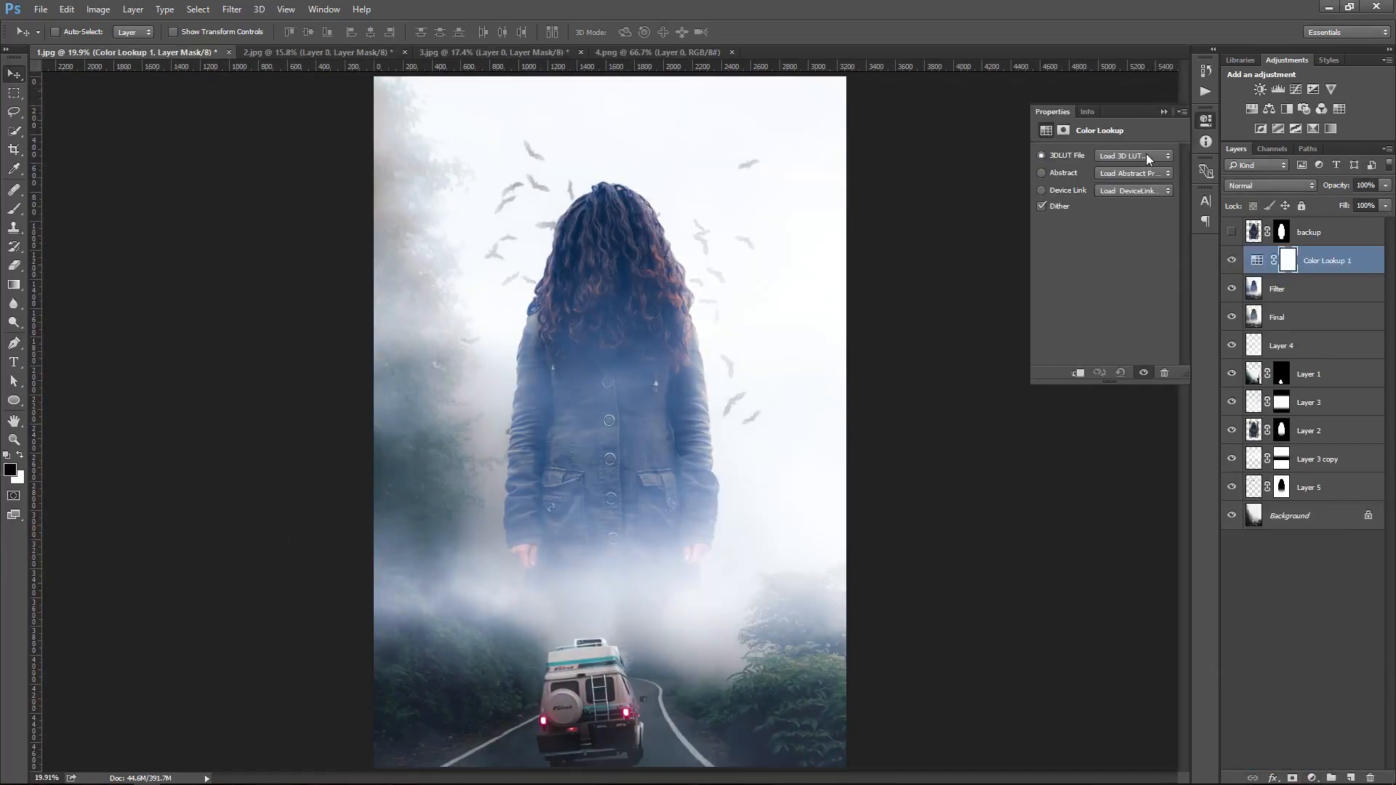
click(1148, 158)
click(1148, 395)
click(1124, 158)
click(1153, 409)
click(1164, 112)
Set the Color Lookup 1 layer's opacity to 50%
click(1234, 260)
click(1234, 260)
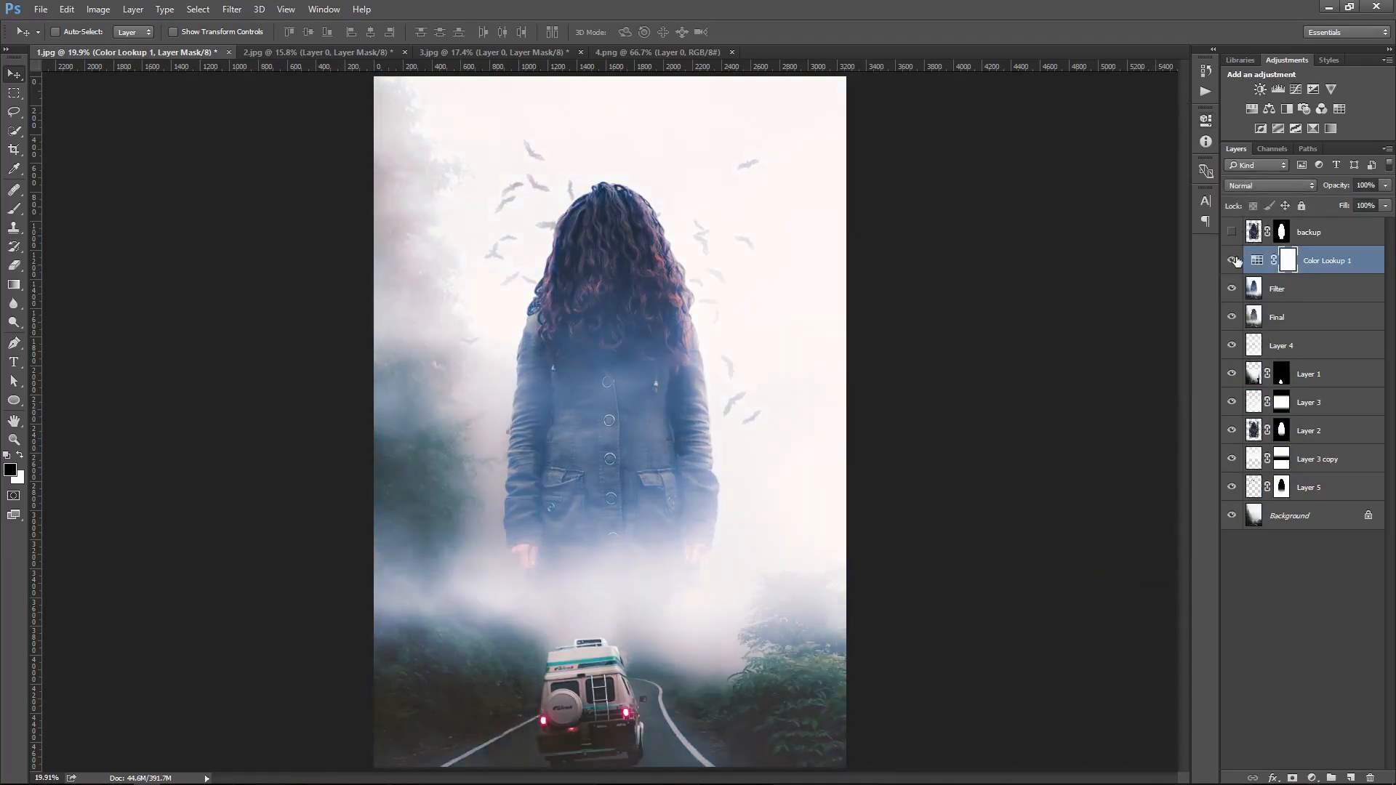
drag(1373, 187, 1310, 192)
text(50)
key(Return)
Add a second Color Lookup adjustment layer using the 2Strip.look 3DLUT file
click(1311, 777)
click(1292, 673)
click(1138, 156)
click(1129, 227)
click(1230, 262)
click(1230, 262)
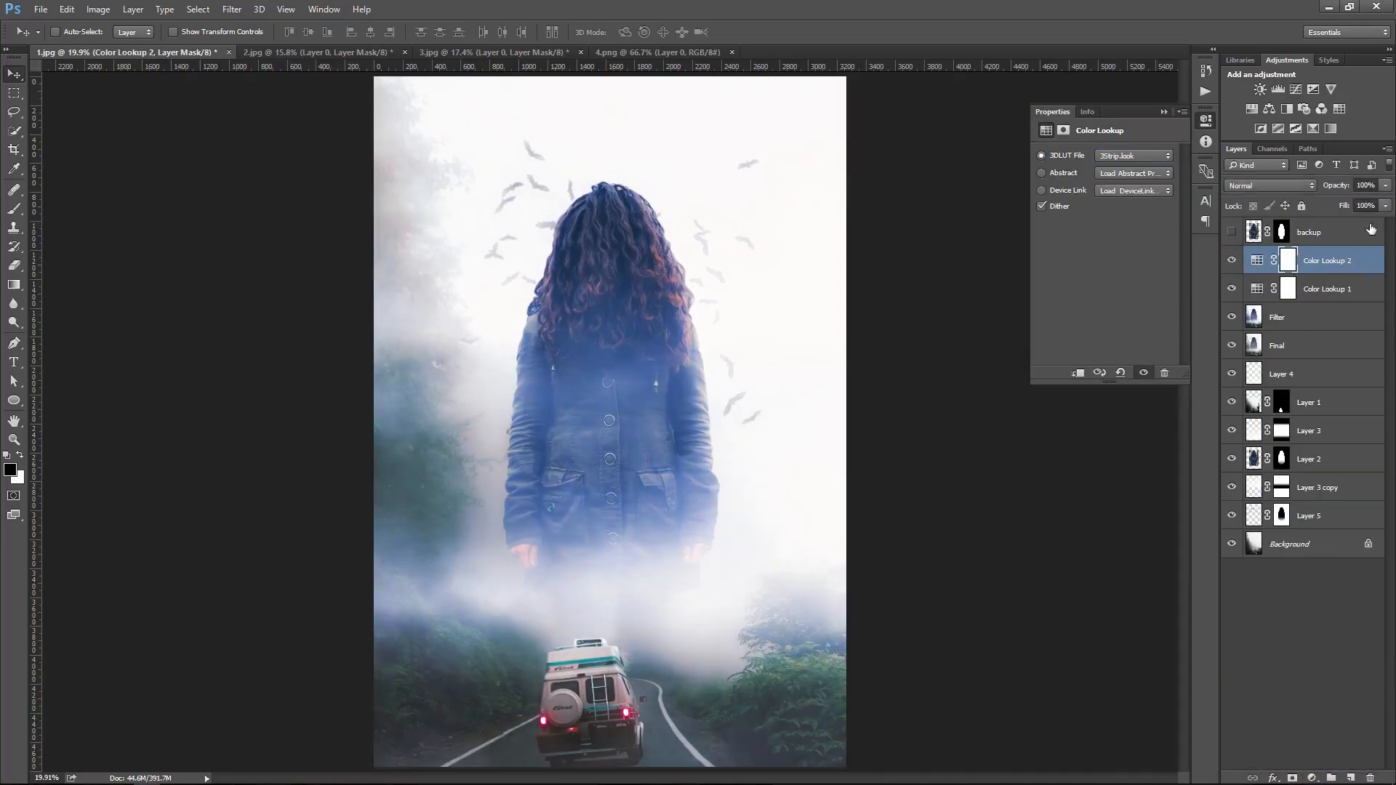
Compare with and without Color Lookup 1, then lower its opacity to 20%
click(1232, 290)
click(1232, 289)
click(1364, 294)
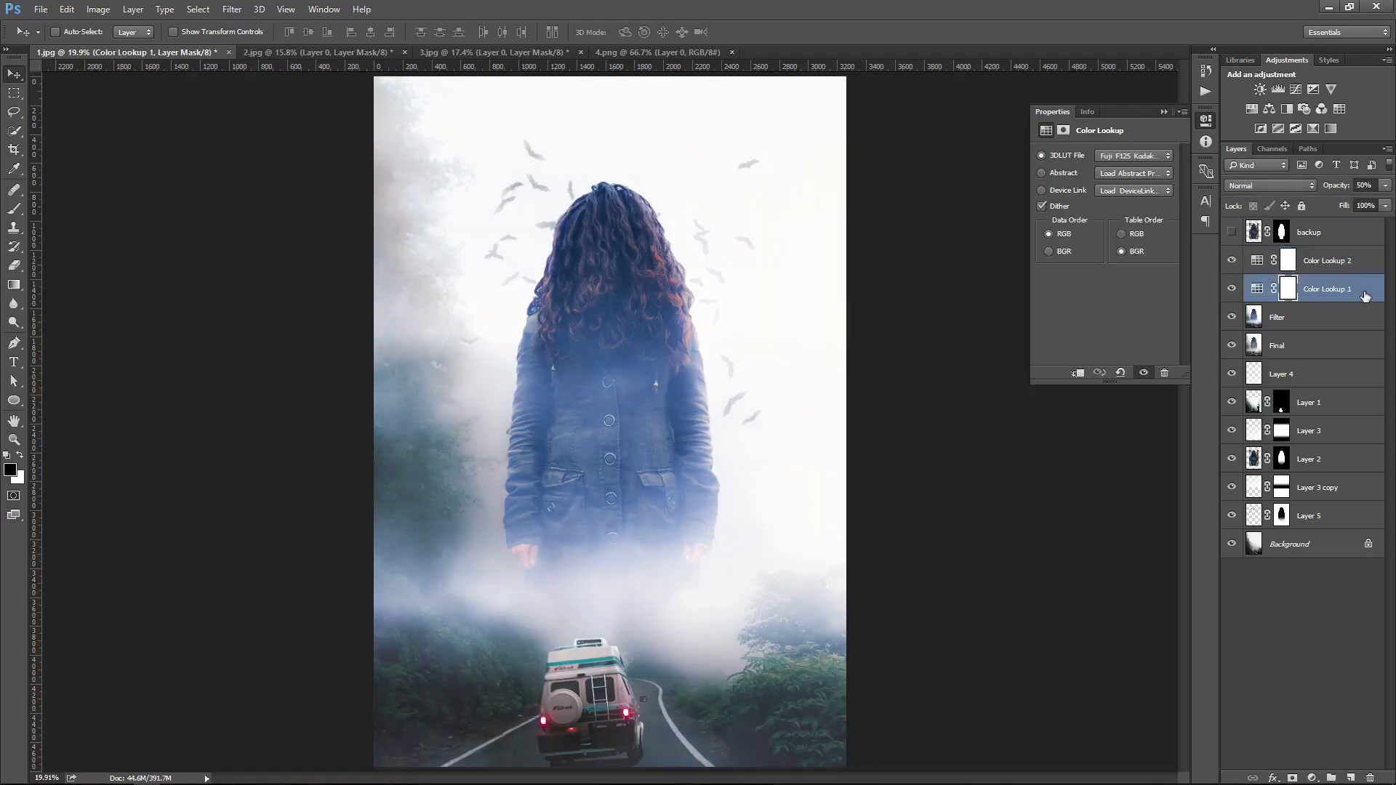
click(1163, 113)
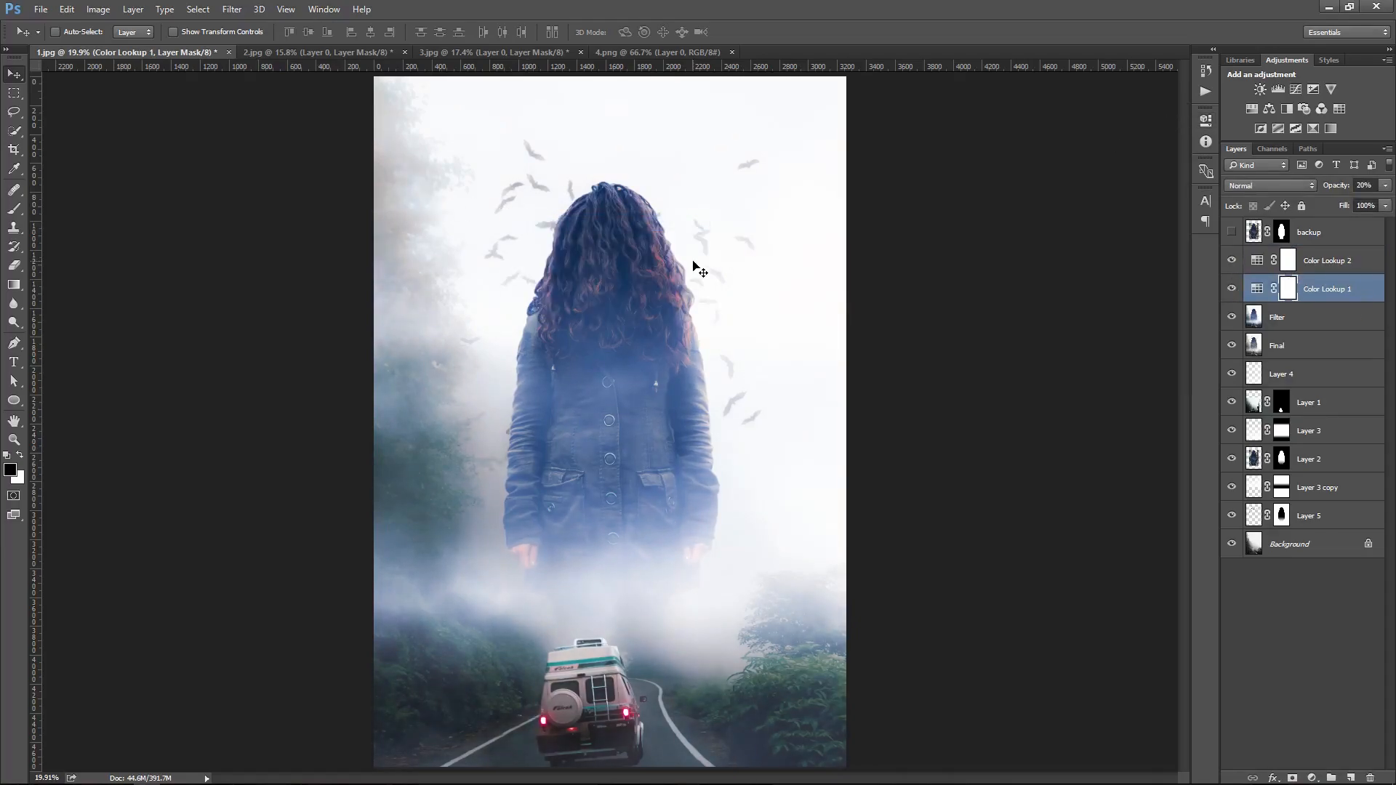